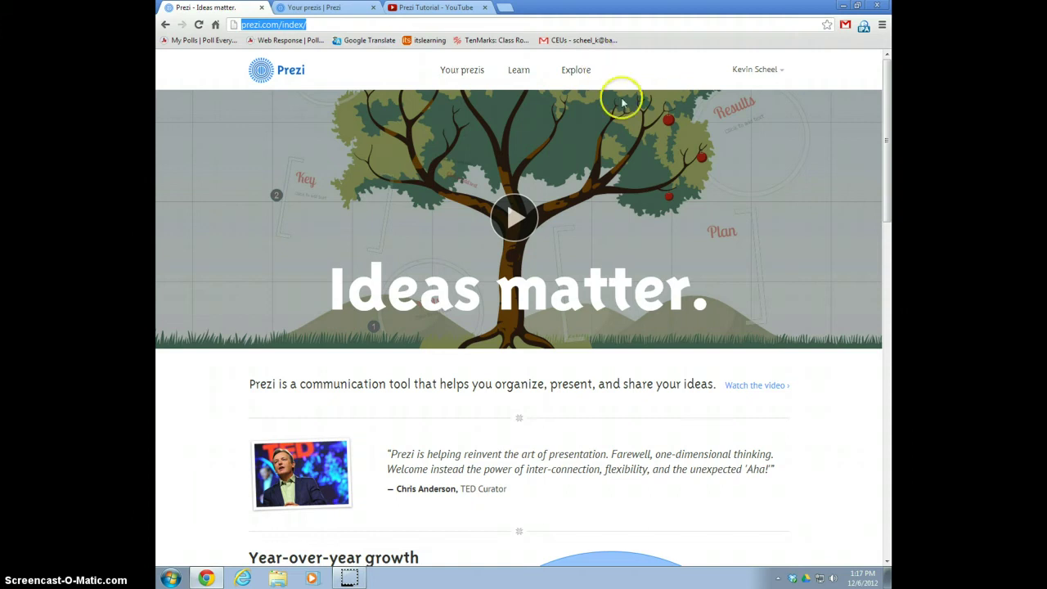
Step: Log out of the account and open the sign-up for the Enjoy Edu student and teacher license
{"action": "left_click", "coordinate": [755, 71]}
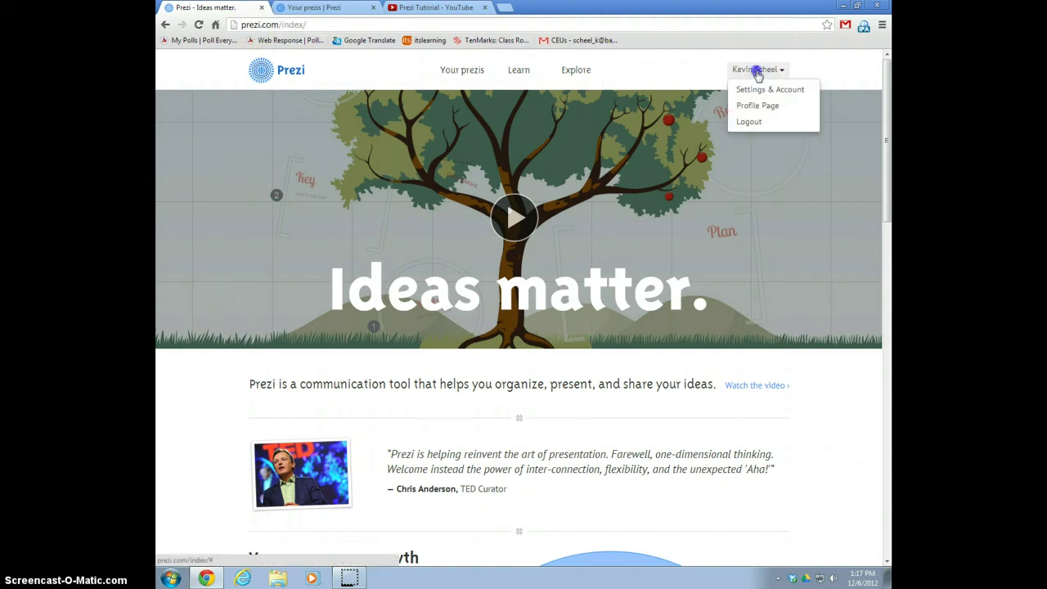
{"action": "left_click", "coordinate": [751, 120]}
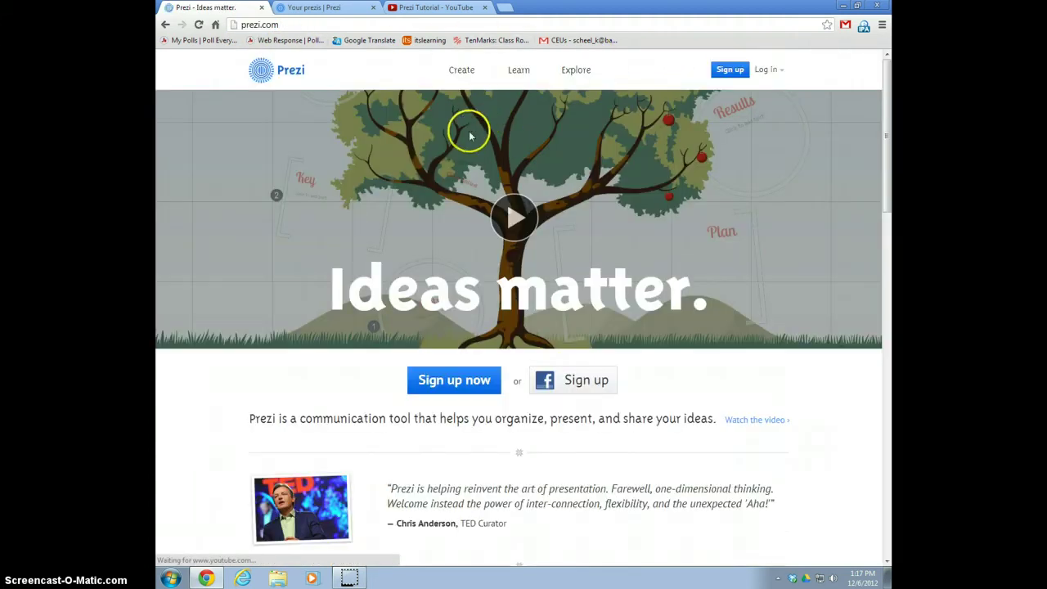
{"action": "left_click", "coordinate": [728, 70]}
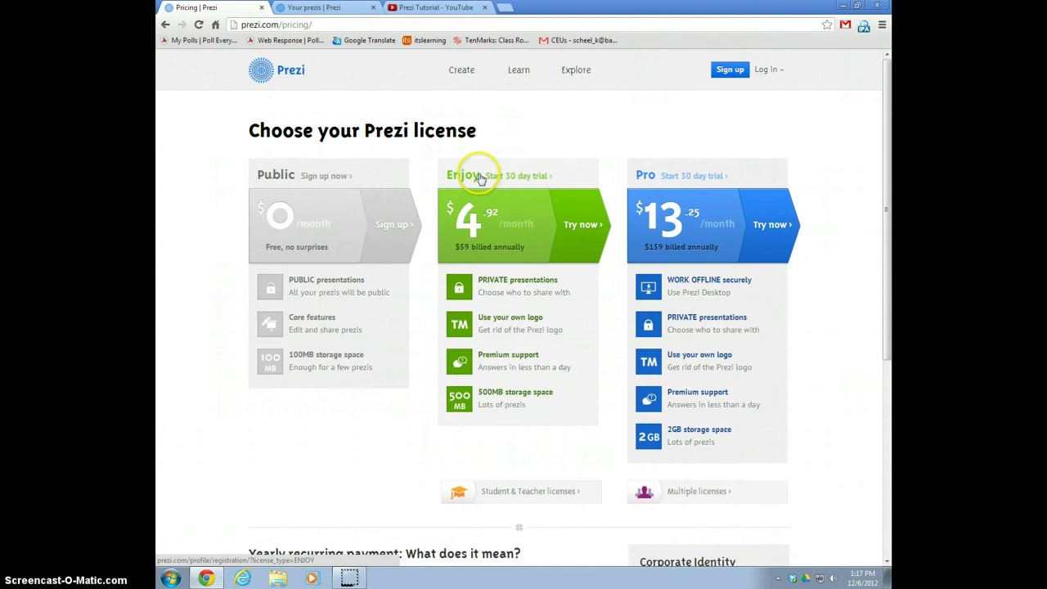
{"action": "left_click", "coordinate": [499, 491]}
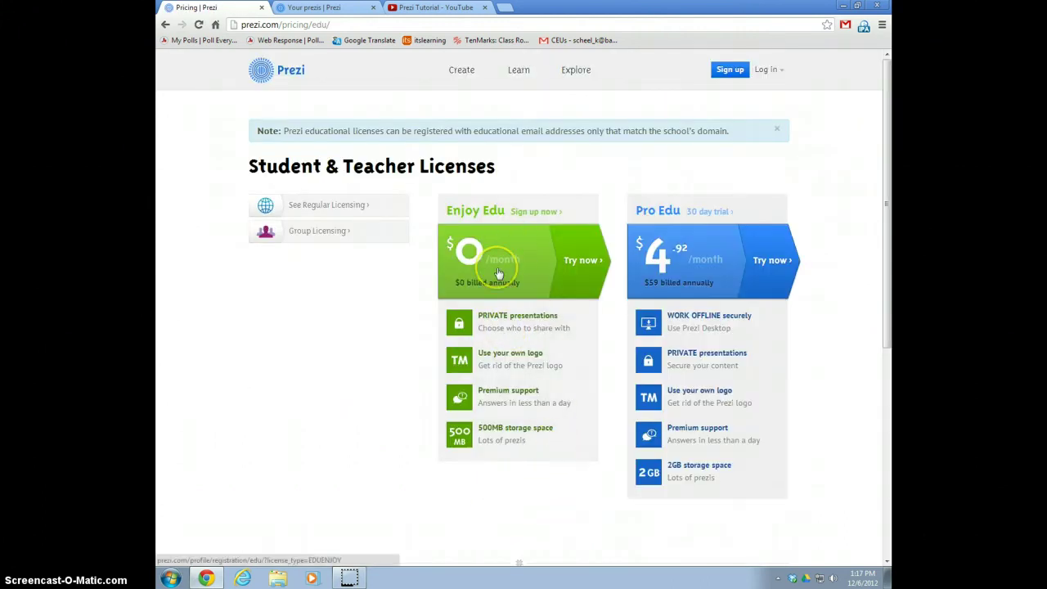
{"action": "left_click", "coordinate": [533, 211]}
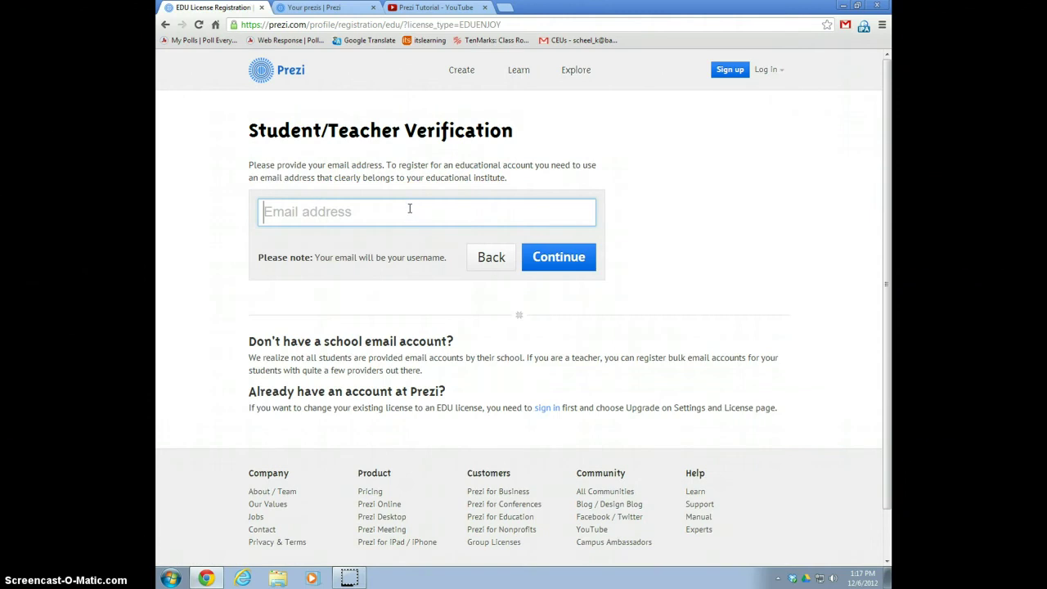
Step: Fill in the school e-mail address for student/teacher verification, changing it to the student format with the "my." subdomain and no underscore
{"action": "type", "text": "sch"}
{"action": "key", "text": "Down"}
{"action": "key", "text": "Return"}
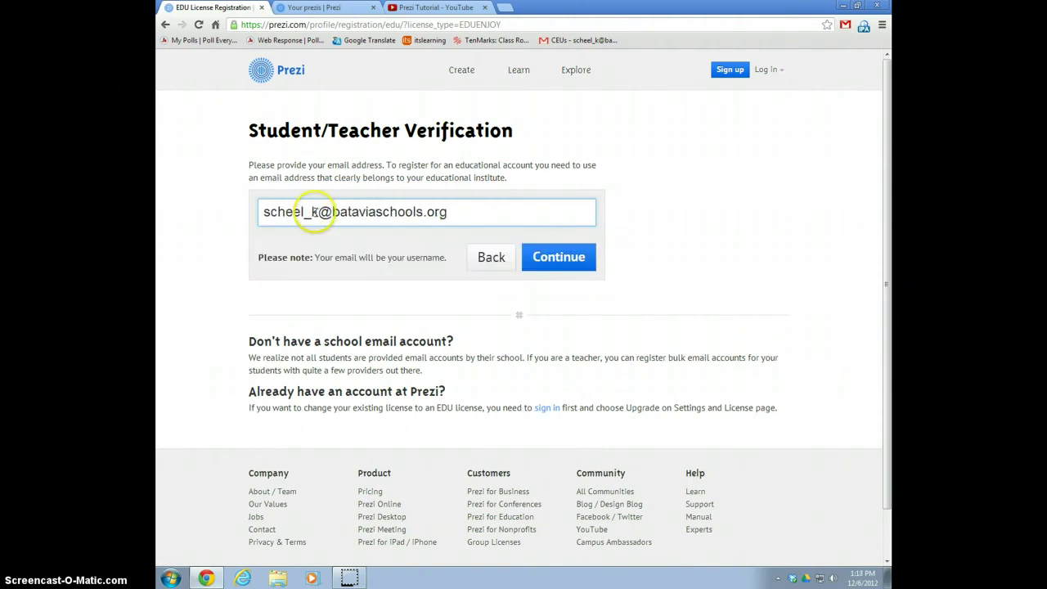
{"action": "left_click", "coordinate": [332, 211]}
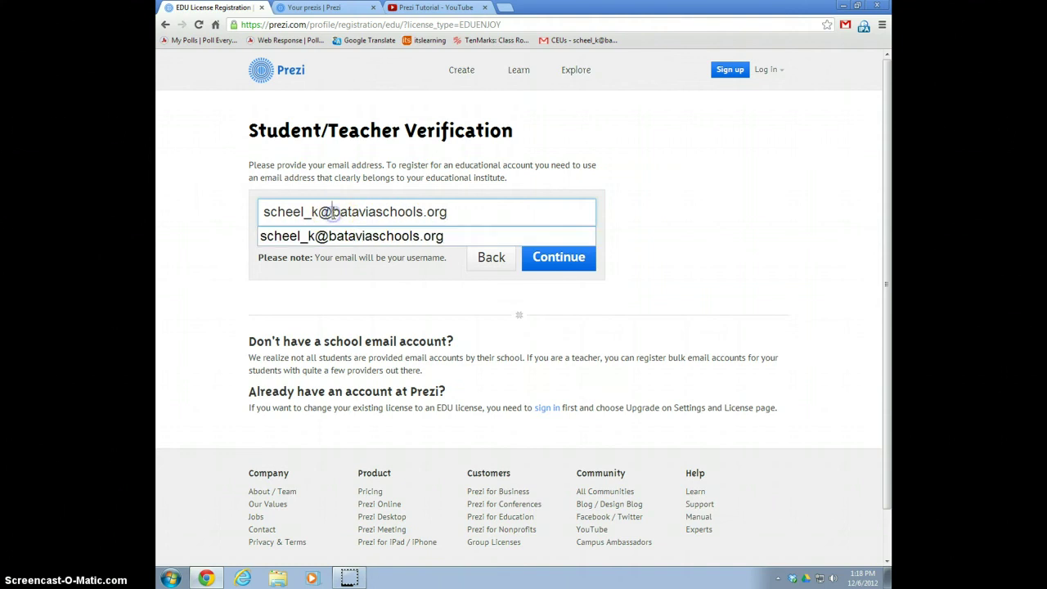
{"action": "type", "text": "my."}
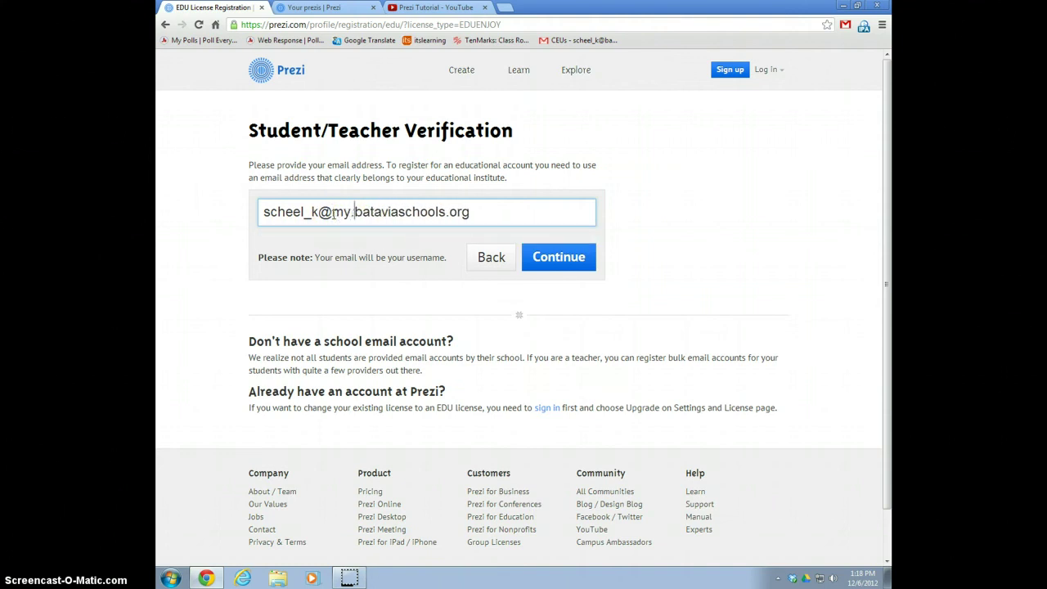
{"action": "key", "text": "BackSpace"}
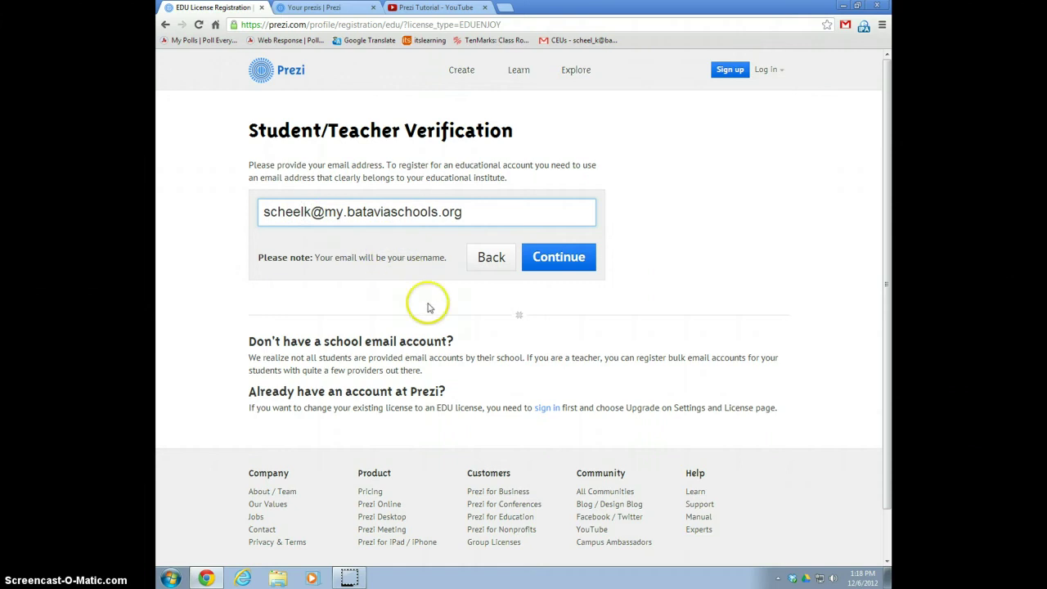
Step: Log in to the existing account and create a new prezi titled "Making a Prezi" with the description "for fun..."
{"action": "left_click", "coordinate": [767, 68]}
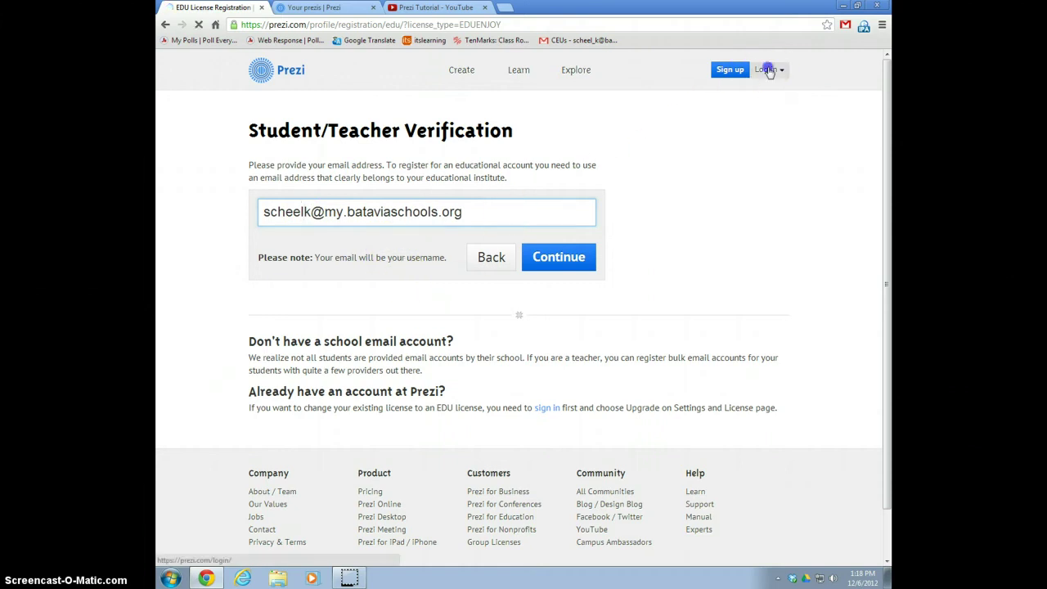
{"action": "left_click", "coordinate": [279, 252]}
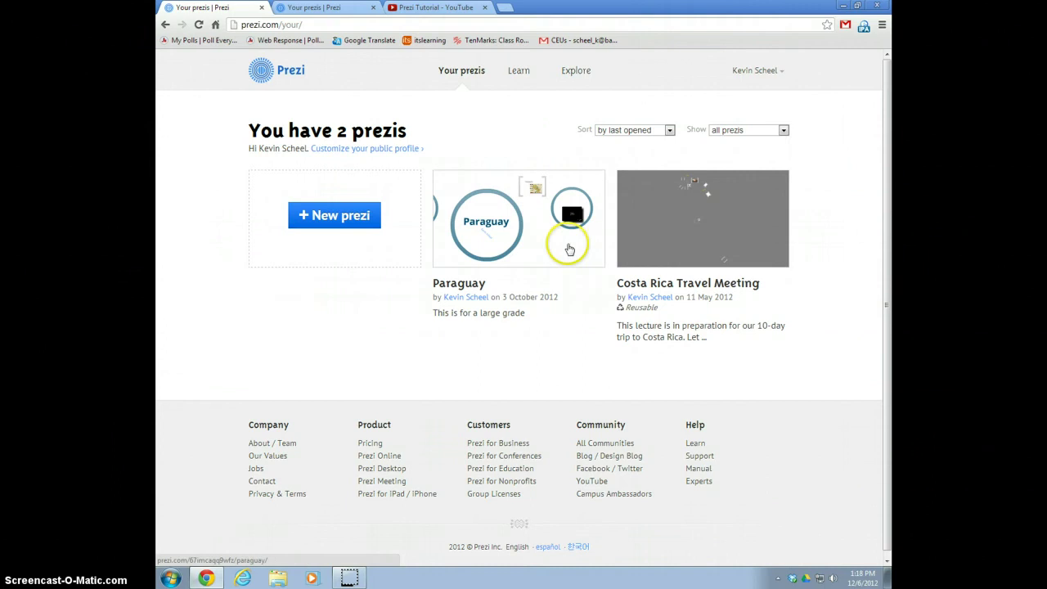
{"action": "left_click", "coordinate": [344, 217]}
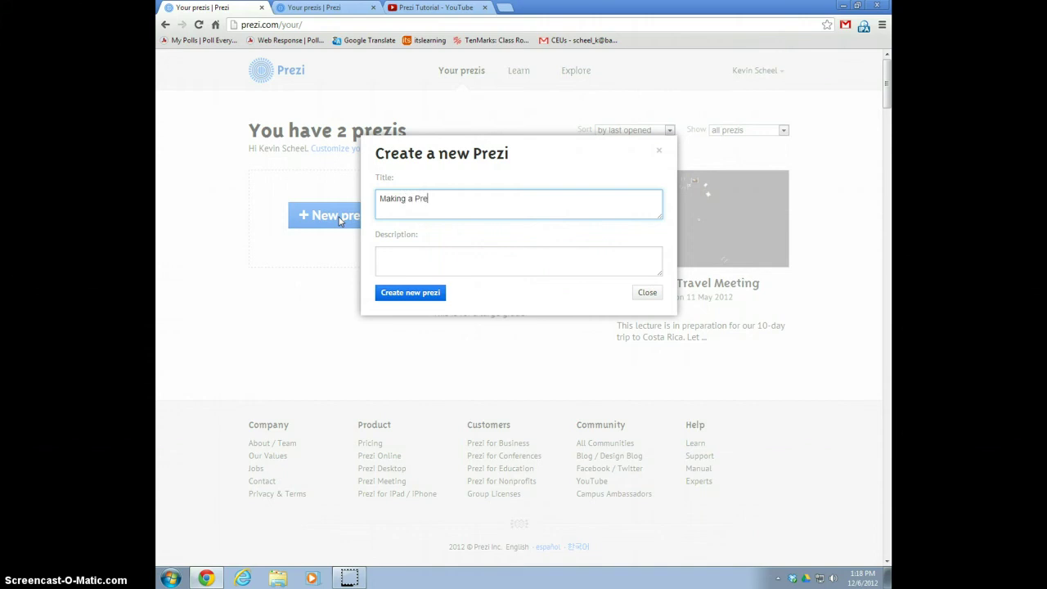
{"action": "type", "text": "Making a Prezi"}
{"action": "key", "text": "Tab"}
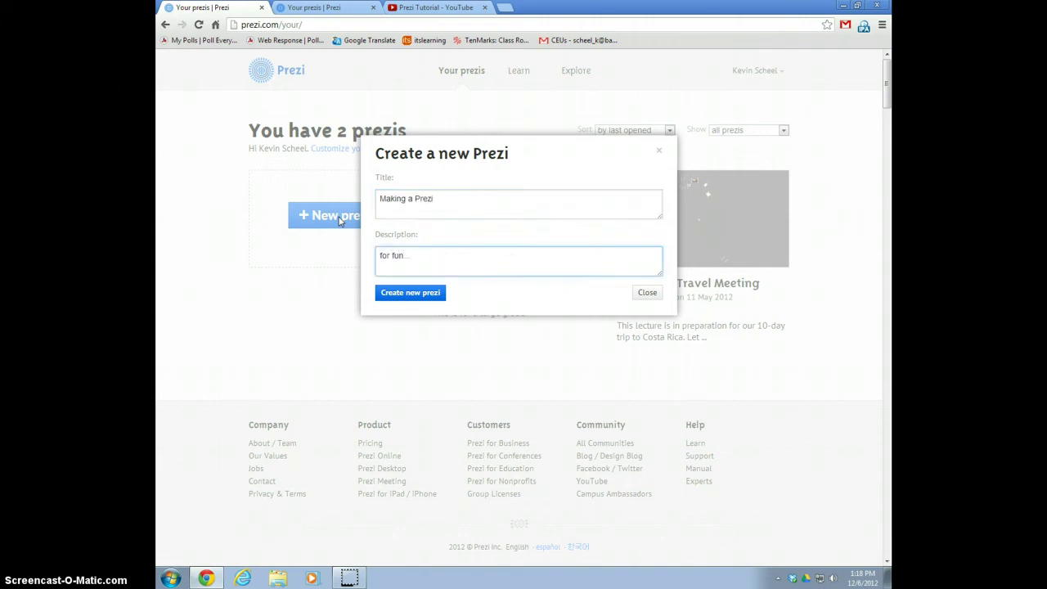
{"action": "type", "text": "for fun..."}
{"action": "left_click", "coordinate": [430, 293]}
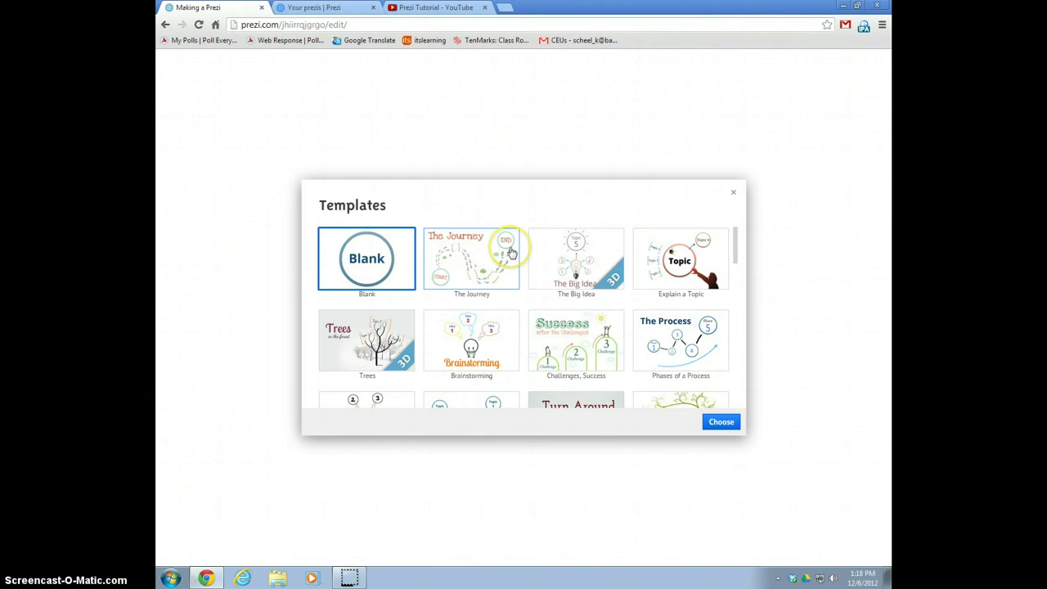
Step: Browse the available templates and choose the Blank template for the new prezi
{"action": "scroll", "coordinate": [510, 251], "scroll_direction": "down", "scroll_amount": 12}
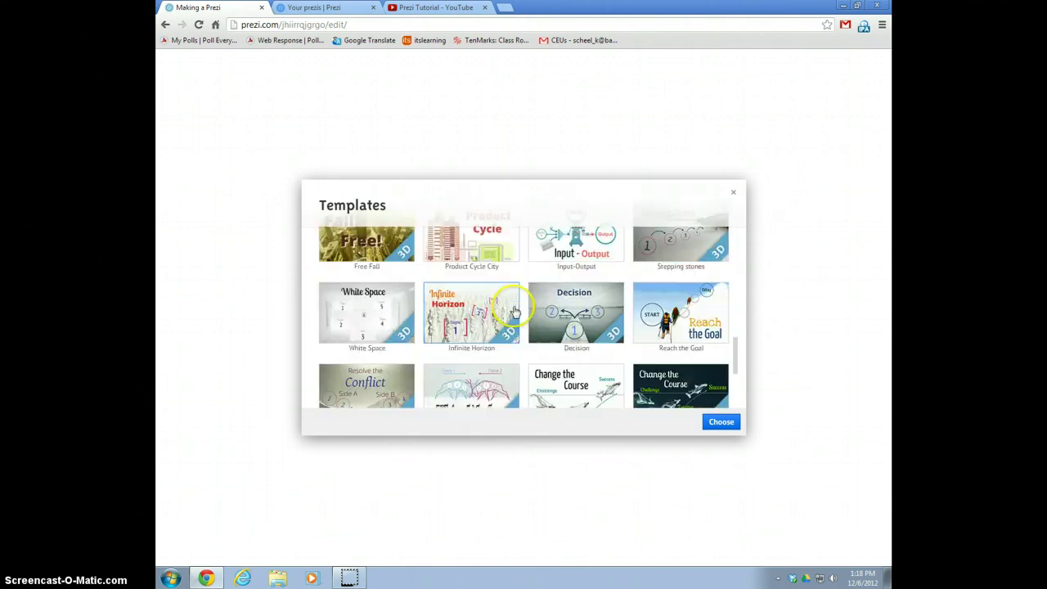
{"action": "scroll", "coordinate": [514, 294], "scroll_direction": "down", "scroll_amount": 2}
{"action": "scroll", "coordinate": [455, 331], "scroll_direction": "up", "scroll_amount": 4}
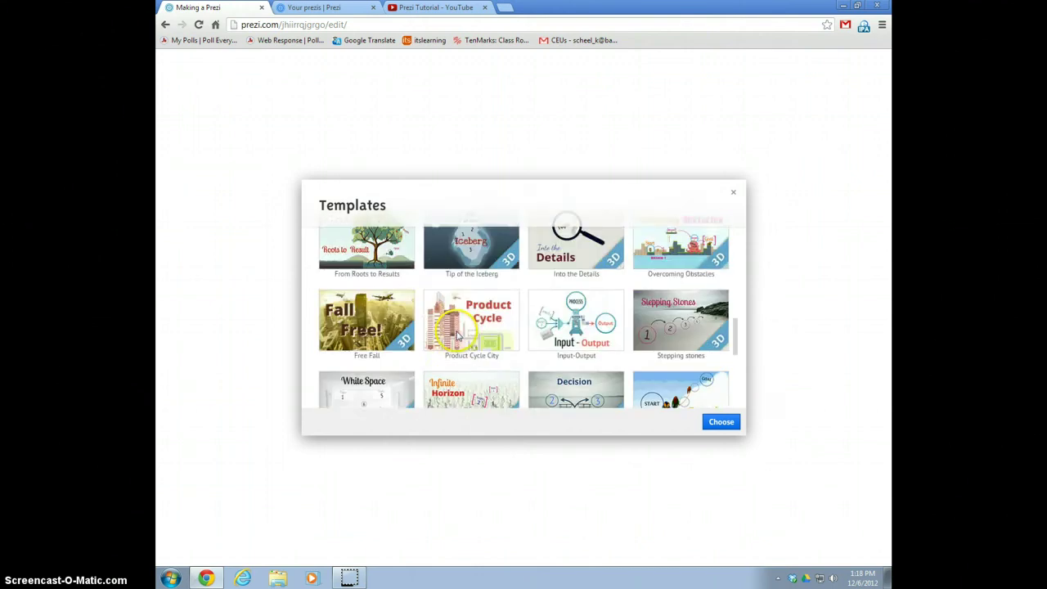
{"action": "scroll", "coordinate": [445, 319], "scroll_direction": "up", "scroll_amount": 10}
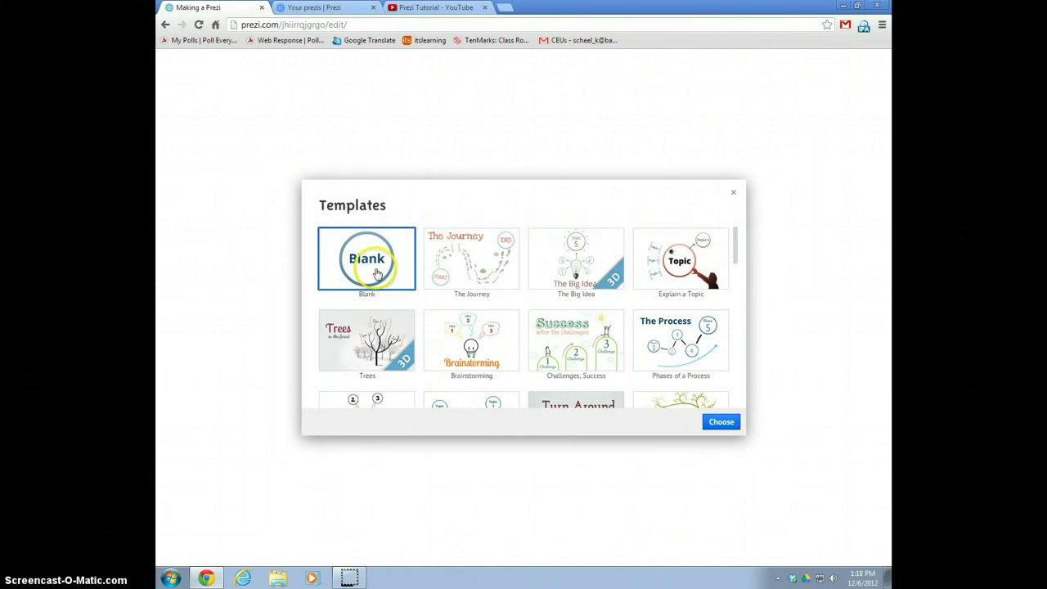
{"action": "left_click", "coordinate": [723, 424]}
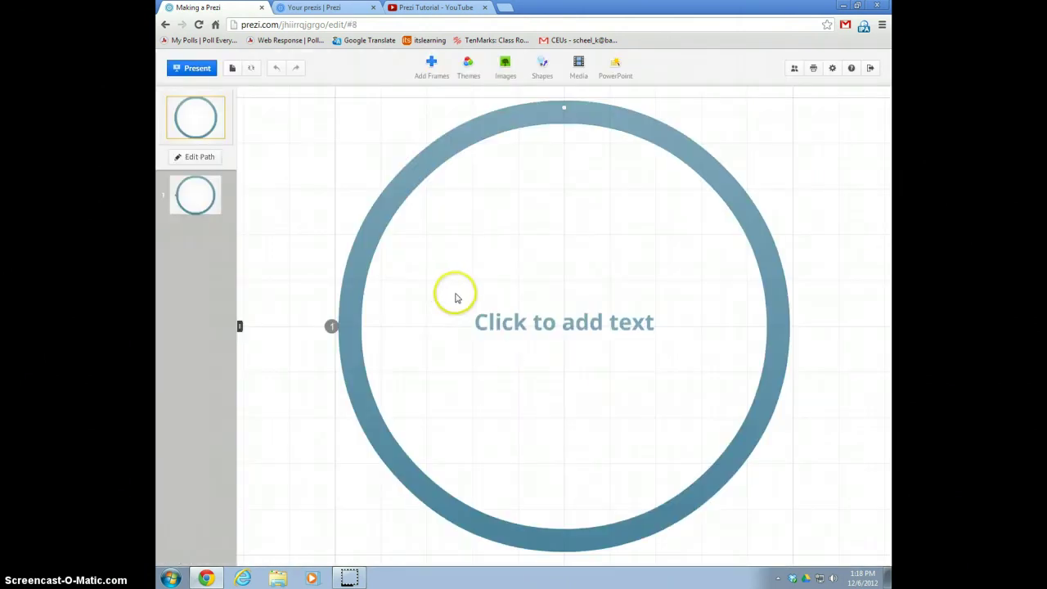
Step: Add the text "Prezi" inside the circle frame, try the Title and Subtitle styles, and format it as Body
{"action": "left_click", "coordinate": [560, 325]}
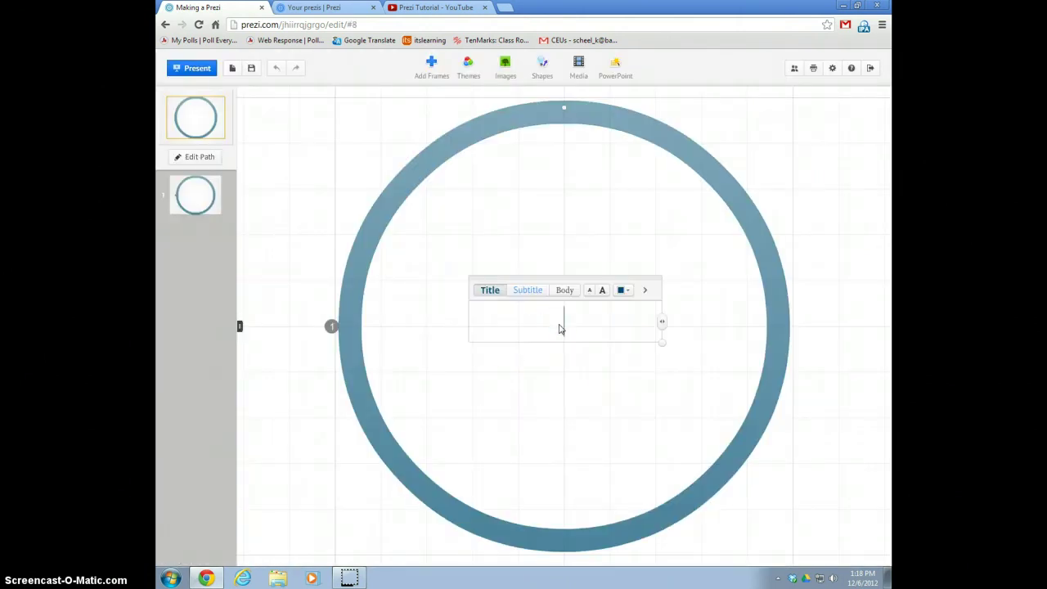
{"action": "type", "text": "Prezi"}
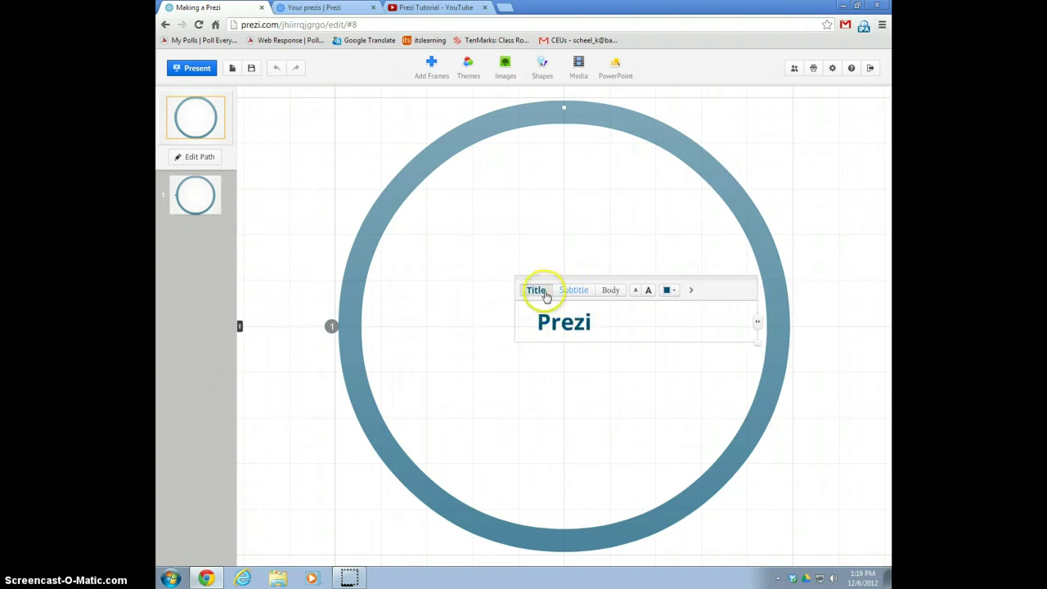
{"action": "left_click", "coordinate": [543, 292]}
{"action": "left_click", "coordinate": [571, 293]}
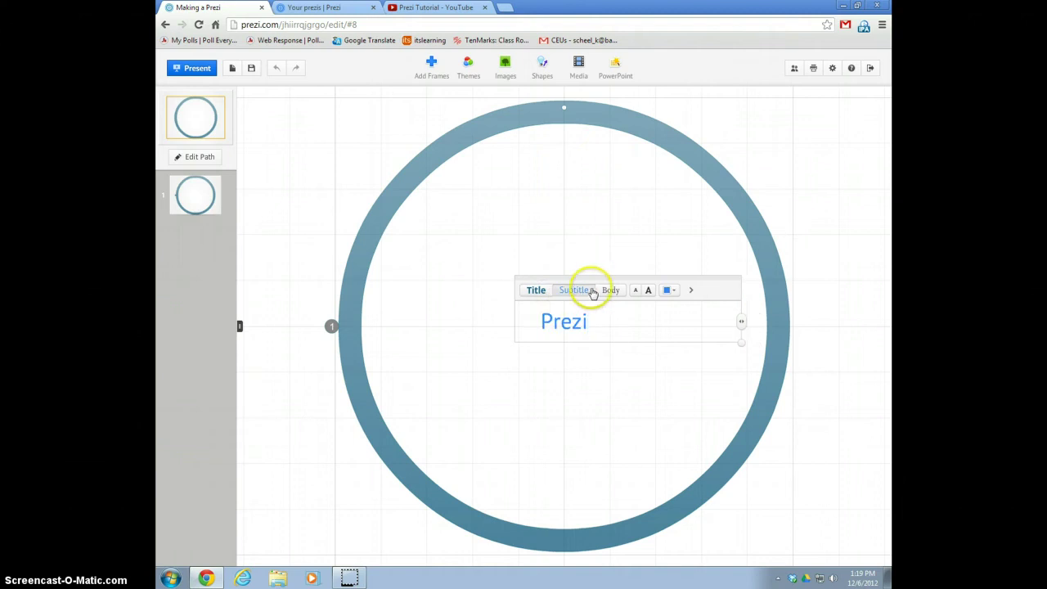
{"action": "left_click", "coordinate": [609, 291]}
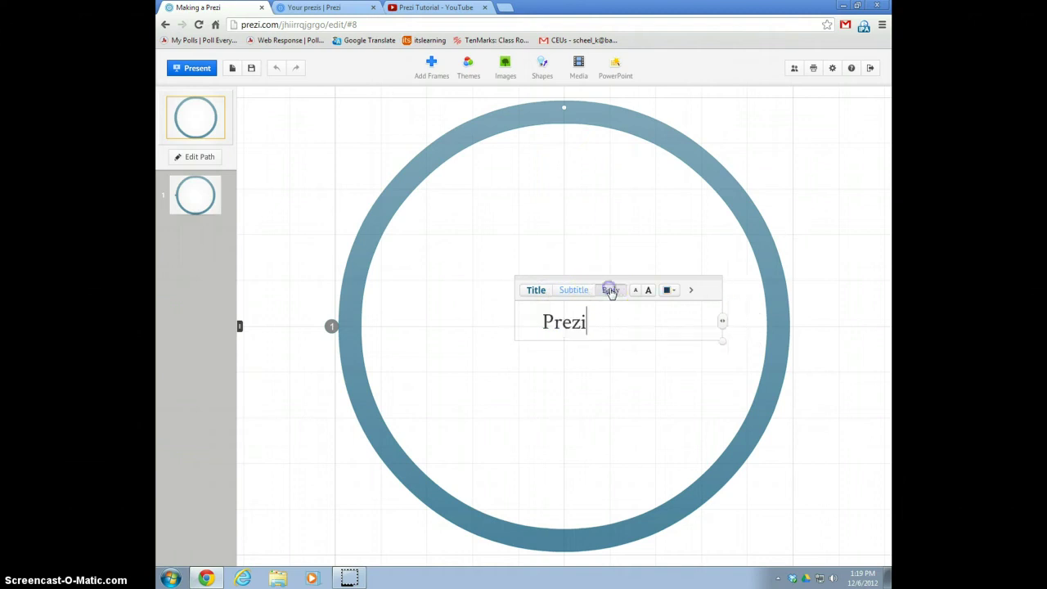
{"action": "left_click", "coordinate": [538, 291]}
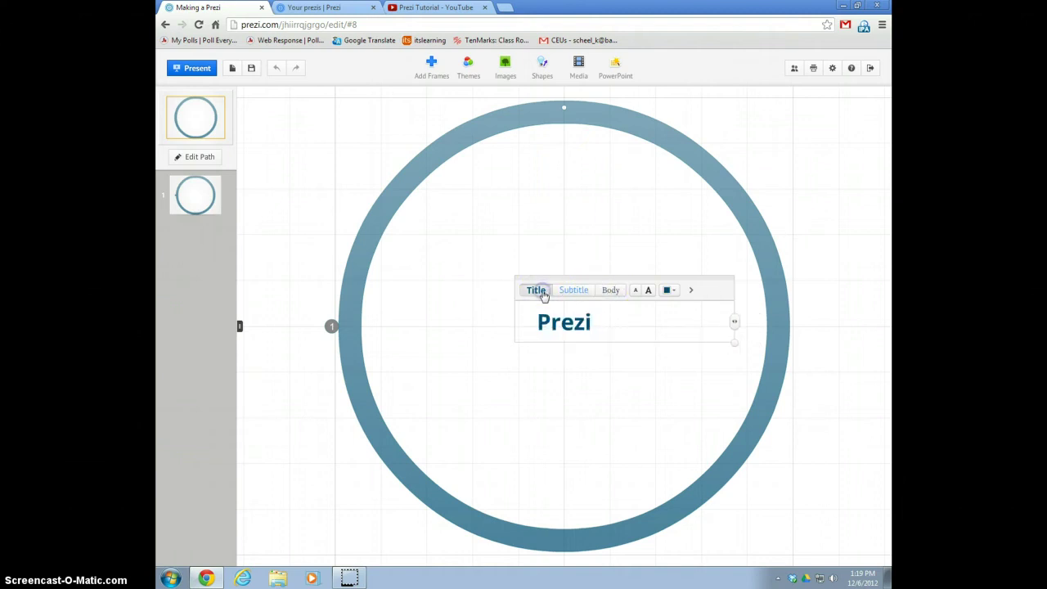
{"action": "left_click", "coordinate": [648, 292]}
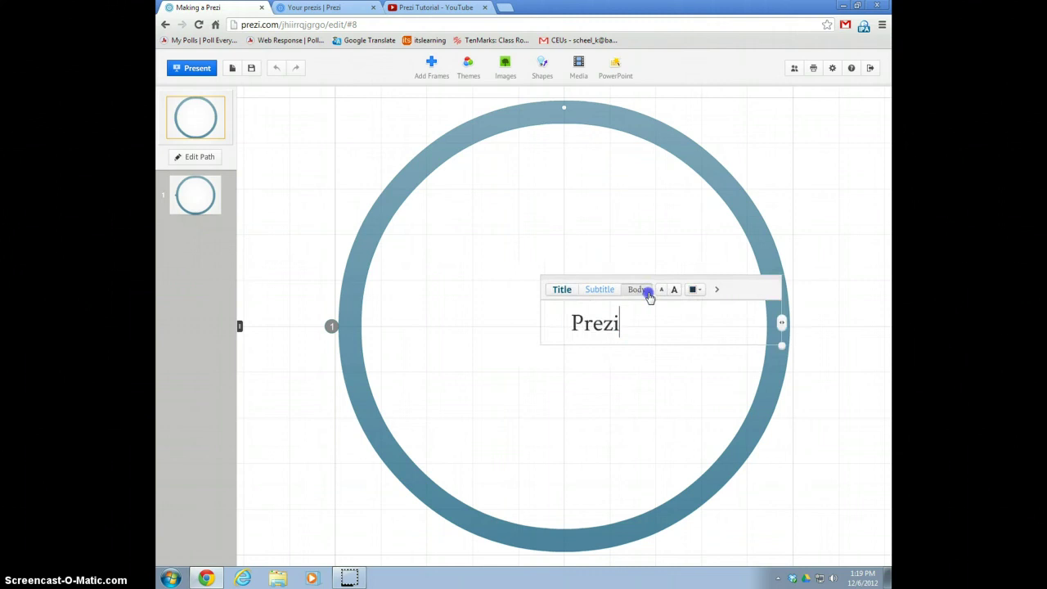
Step: Try the larger and smaller font sizes on the "Prezi" text and leave it larger
{"action": "left_click", "coordinate": [673, 293]}
{"action": "left_click", "coordinate": [664, 291]}
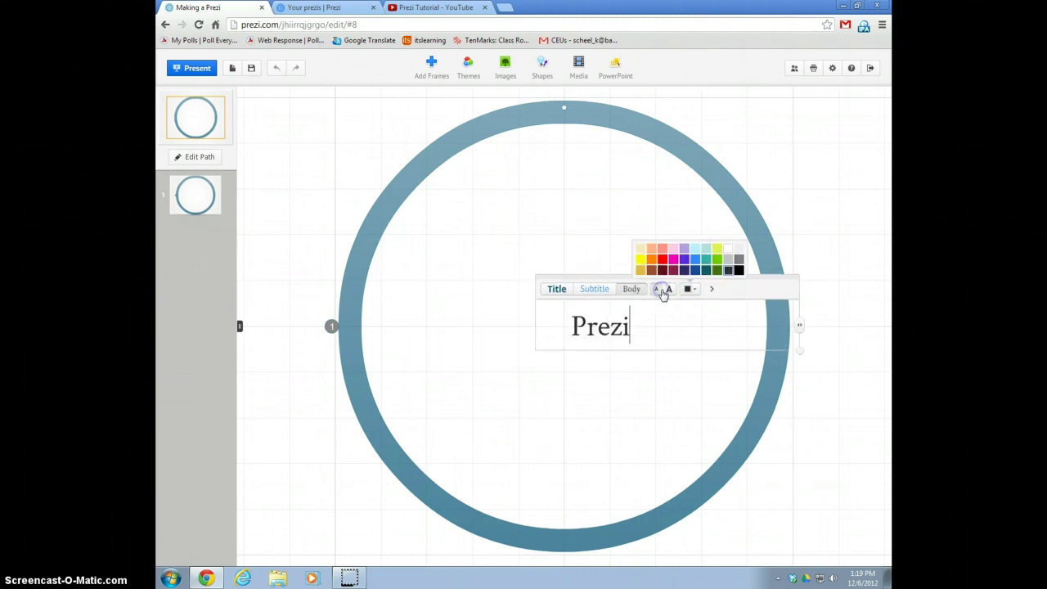
{"action": "left_click", "coordinate": [663, 291]}
{"action": "left_click", "coordinate": [669, 292]}
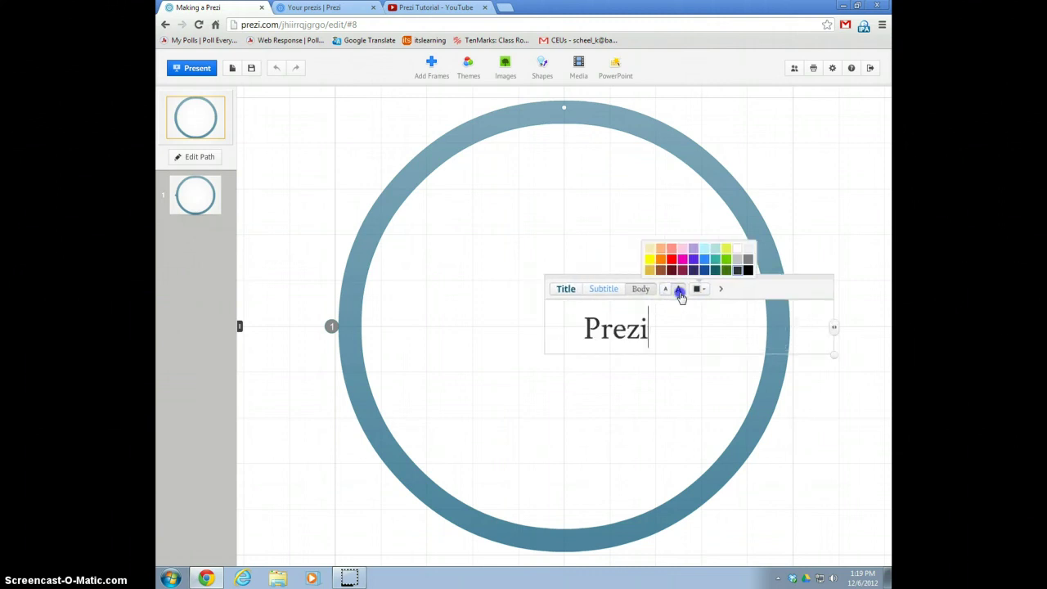
{"action": "left_click", "coordinate": [678, 293]}
{"action": "left_click", "coordinate": [661, 292]}
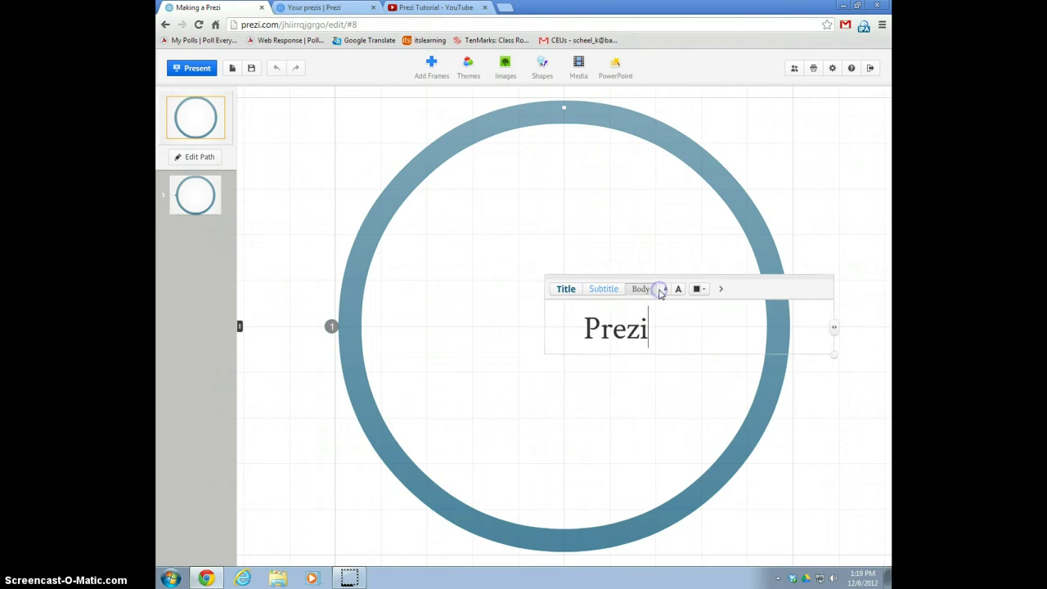
{"action": "left_click", "coordinate": [703, 296]}
Step: Try right alignment on the "Prezi" text, set it to left alignment, and finish editing the text
{"action": "left_click", "coordinate": [721, 290]}
{"action": "left_click", "coordinate": [742, 293]}
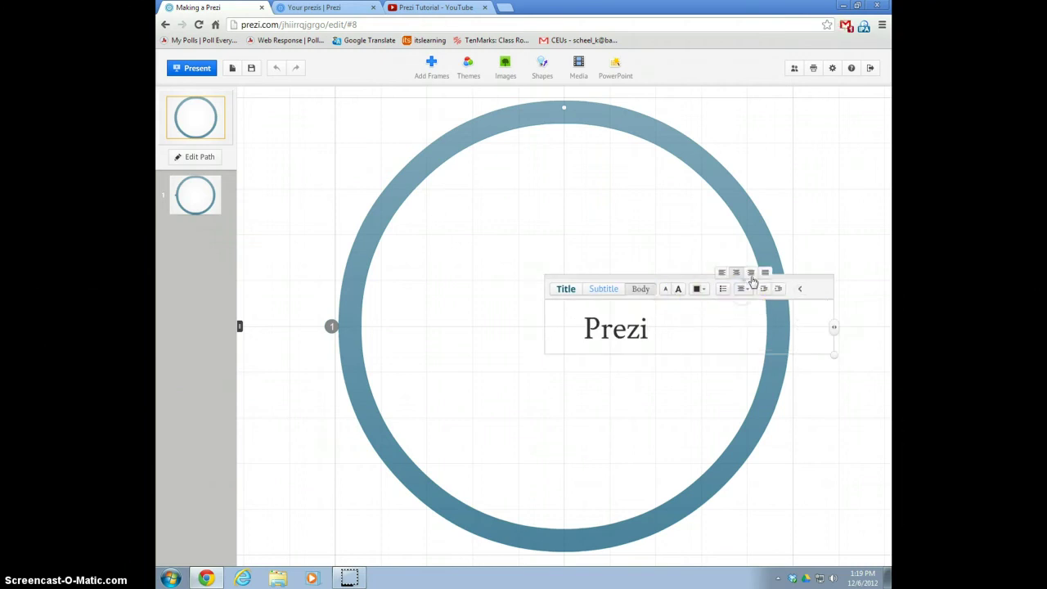
{"action": "left_click", "coordinate": [751, 273]}
{"action": "left_click", "coordinate": [745, 293]}
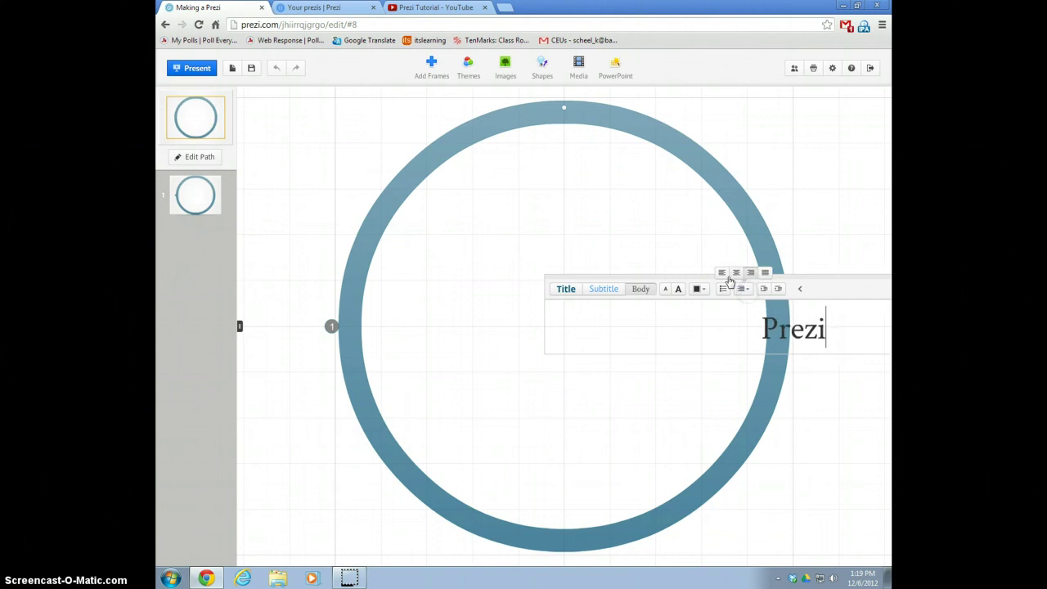
{"action": "left_click", "coordinate": [721, 274]}
{"action": "left_click", "coordinate": [659, 385]}
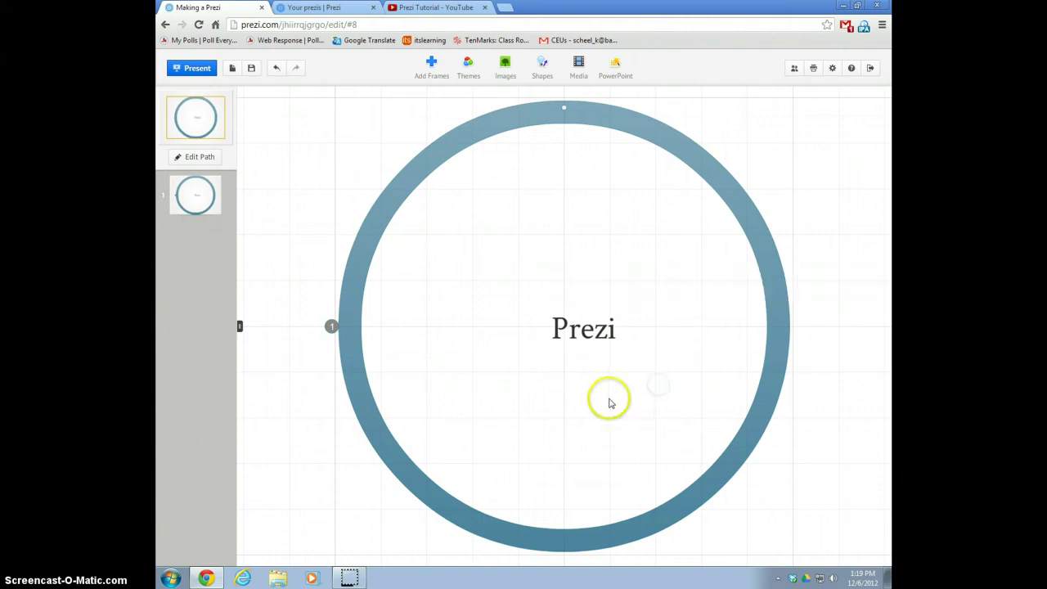
Step: Move the "Prezi" text to the center of the circle frame and rotate it slightly counter-clockwise
{"action": "left_click", "coordinate": [579, 335]}
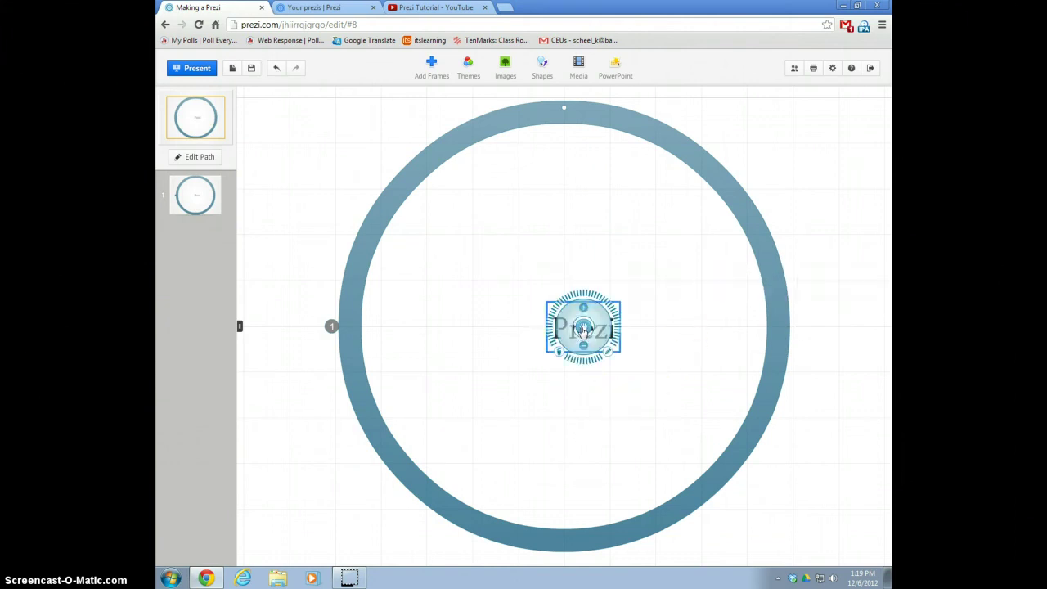
{"action": "left_click_drag", "start_coordinate": [583, 327], "coordinate": [562, 332]}
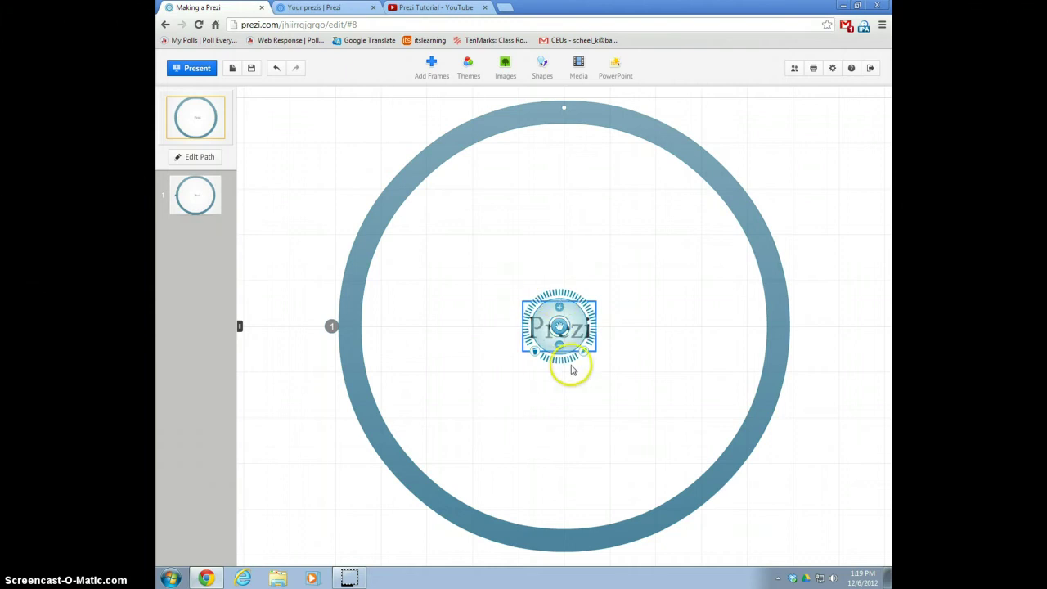
{"action": "left_click_drag", "start_coordinate": [564, 299], "coordinate": [530, 267]}
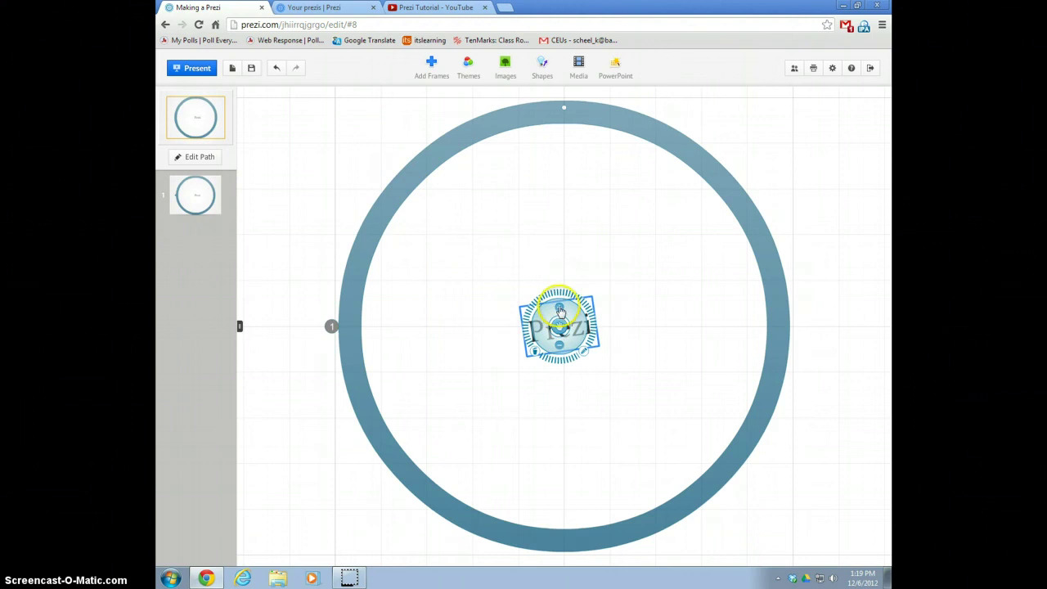
Step: Scale the "Prezi" text up beyond the circle frame and back down until it fits well inside
{"action": "left_click", "coordinate": [559, 309]}
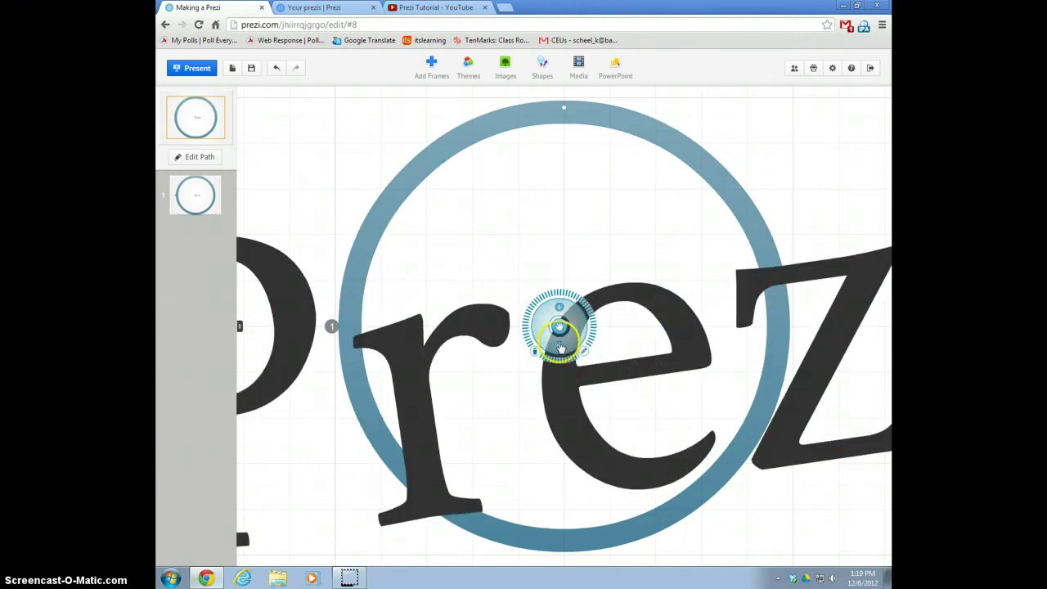
{"action": "left_click", "coordinate": [561, 347]}
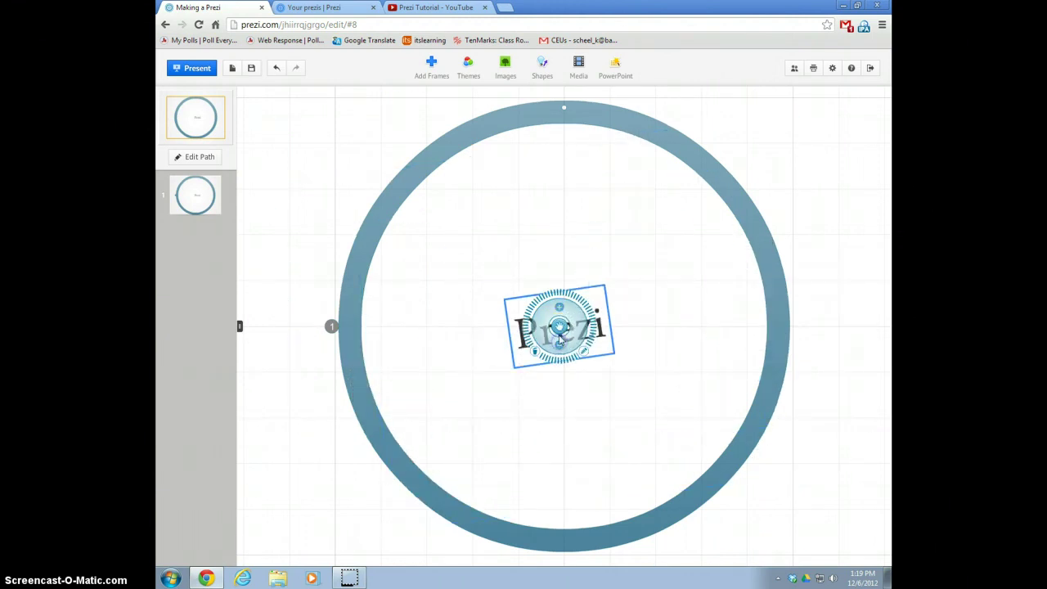
Step: Enlarge the rotated "Prezi" text inside the circle frame, open it for editing, and close the editor
{"action": "left_click", "coordinate": [560, 309]}
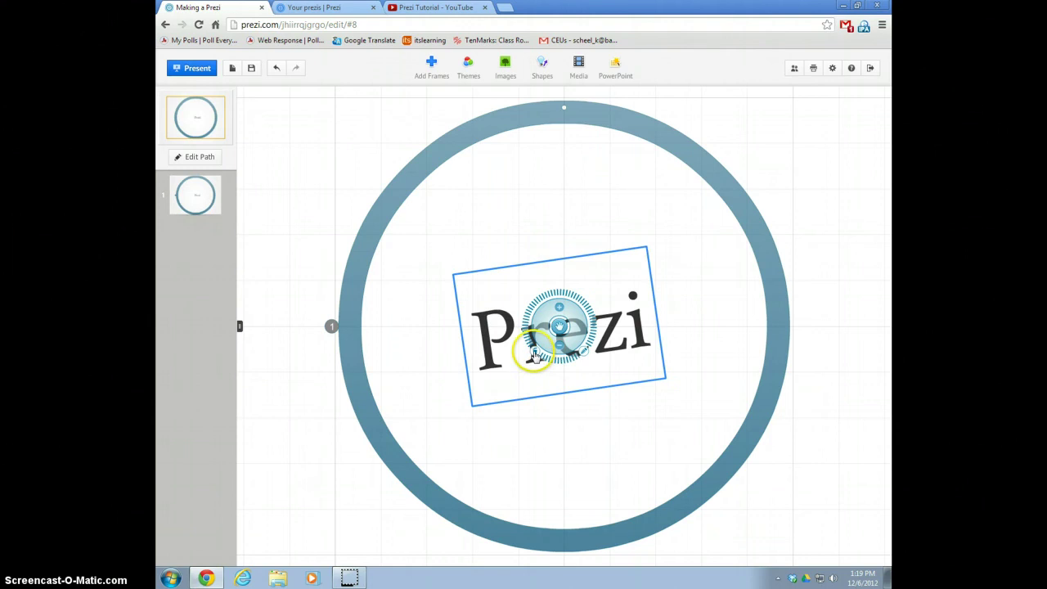
{"action": "left_click", "coordinate": [583, 351]}
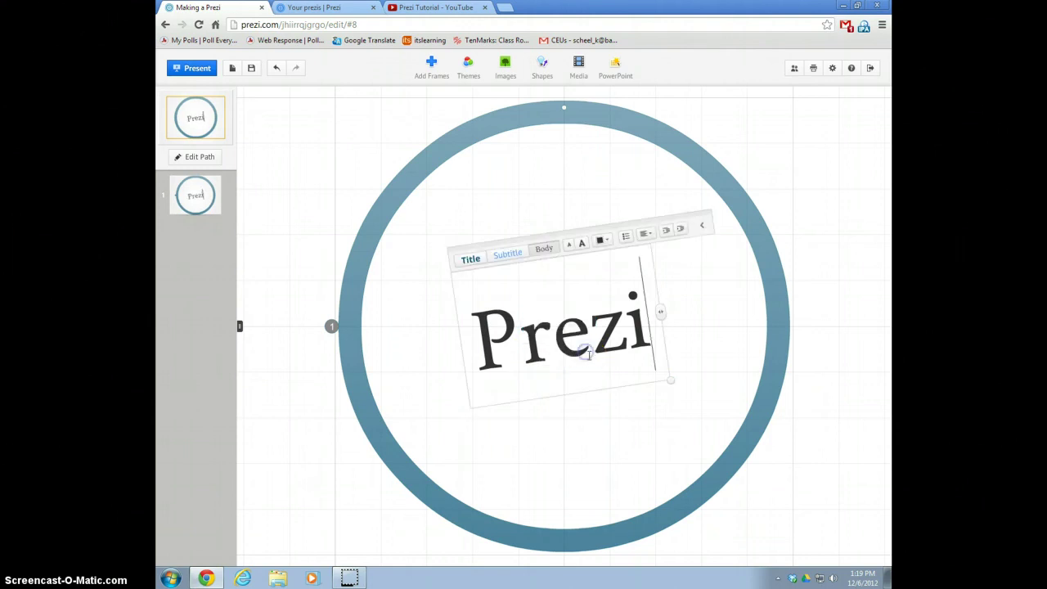
{"action": "left_click", "coordinate": [584, 415]}
Step: Add the presenter's full name as a new text below "Prezi" and apply the Subtitle style to it
{"action": "left_click", "coordinate": [584, 415]}
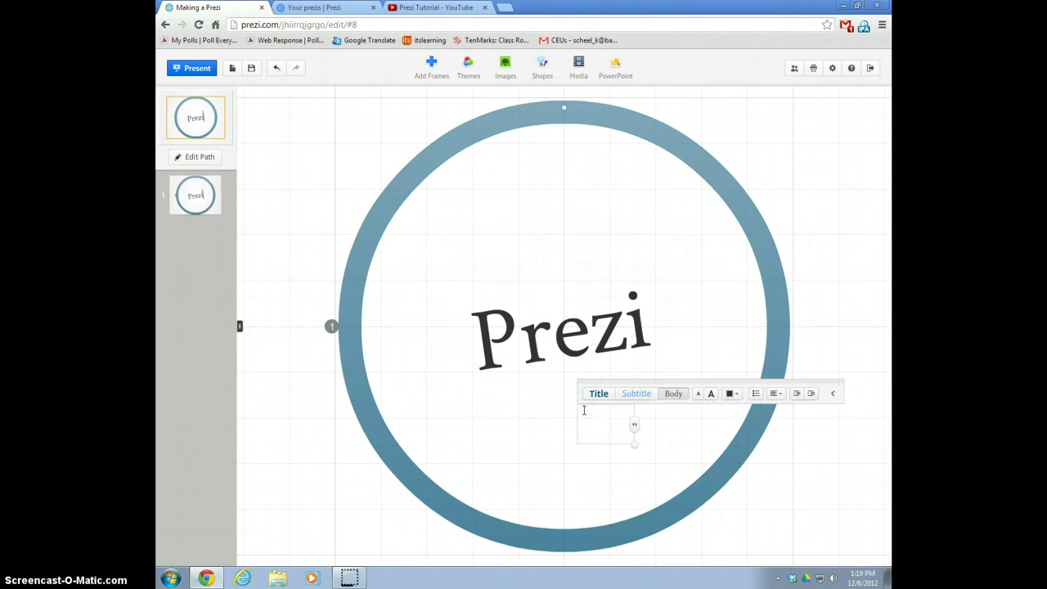
{"action": "type", "text": "Kevin Scheel"}
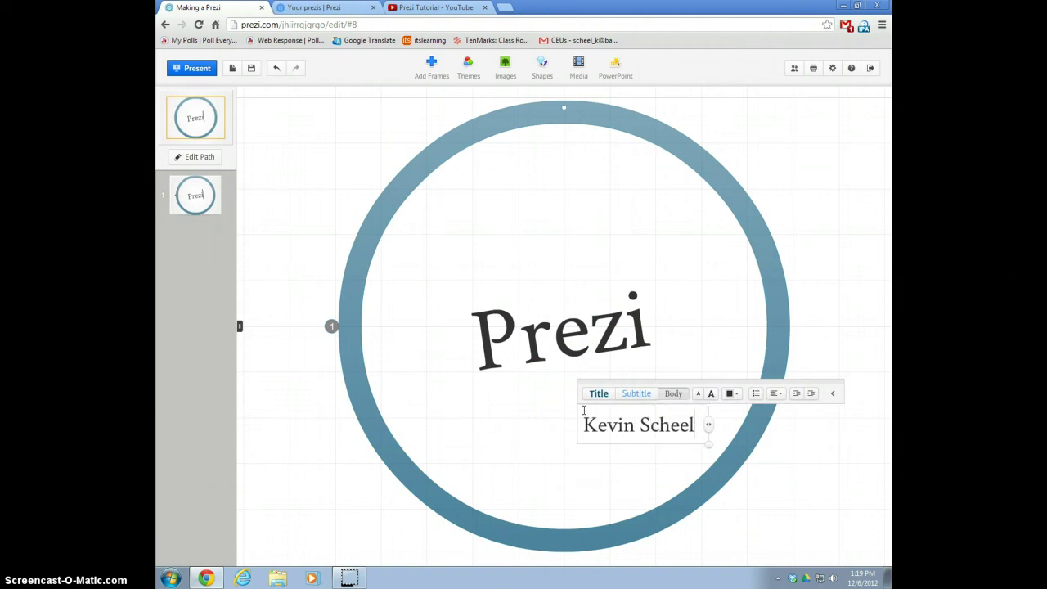
{"action": "left_click", "coordinate": [637, 394]}
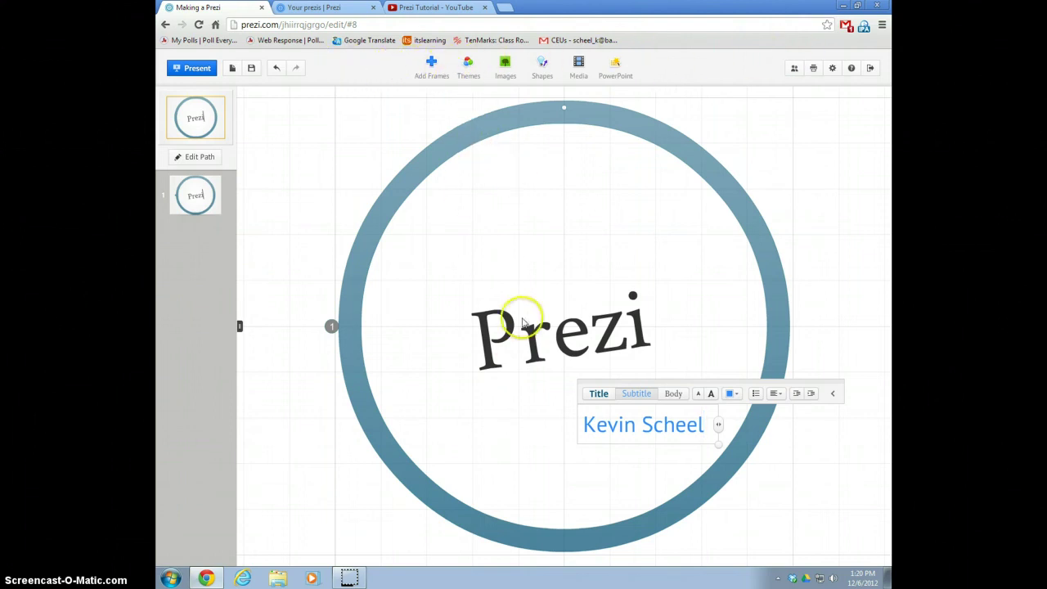
Step: Draw a large bracket frame in the empty area beside the circle frame and add the subtitle text "Making a Frame" inside it
{"action": "scroll", "coordinate": [605, 263], "scroll_direction": "down", "scroll_amount": 5}
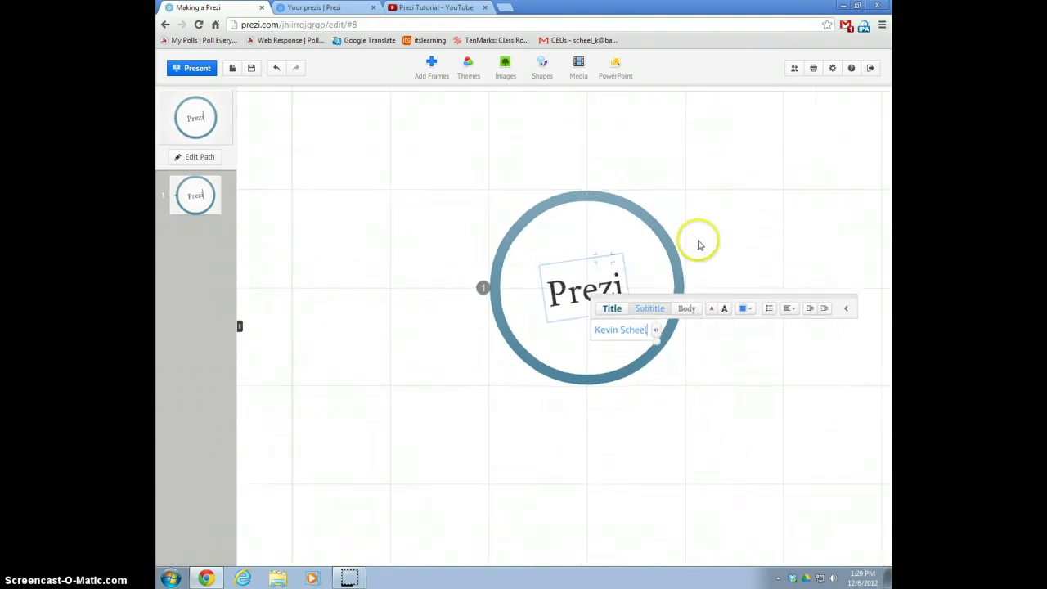
{"action": "left_click_drag", "start_coordinate": [571, 278], "coordinate": [510, 285]}
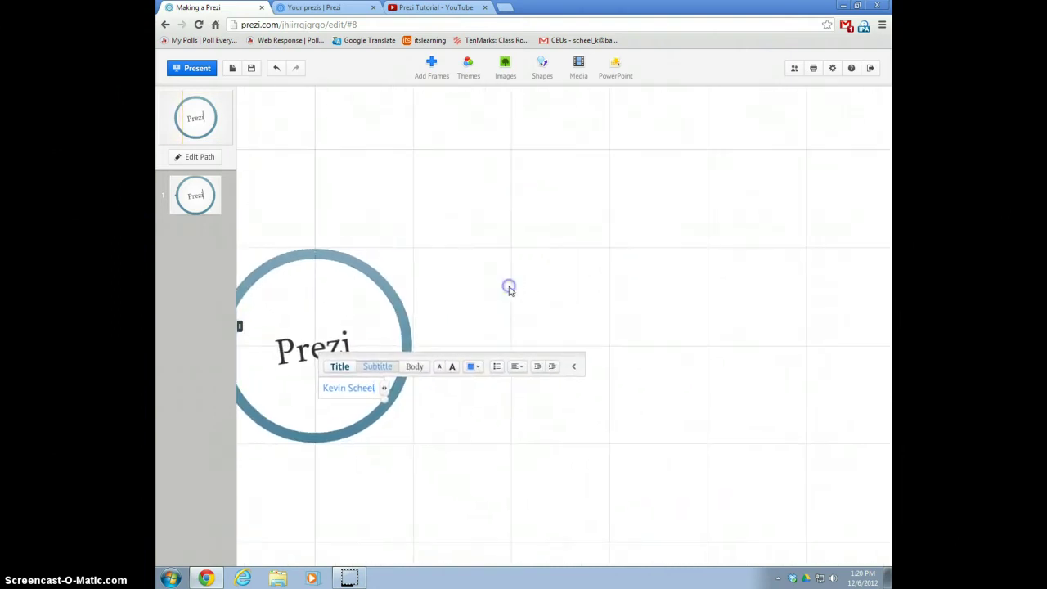
{"action": "scroll", "coordinate": [511, 322], "scroll_direction": "down", "scroll_amount": 8}
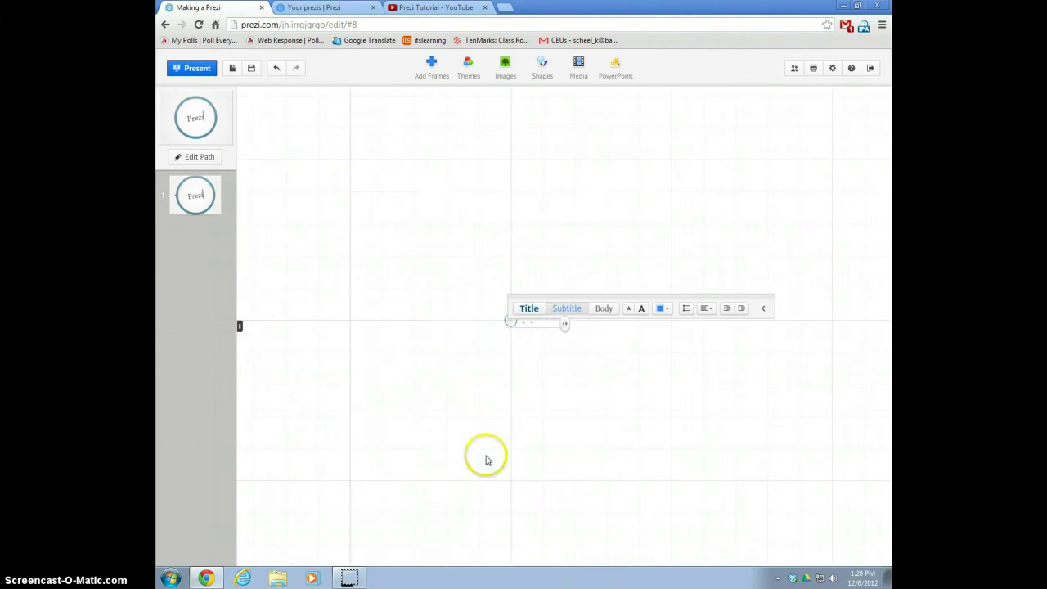
{"action": "scroll", "coordinate": [542, 323], "scroll_direction": "up", "scroll_amount": 6}
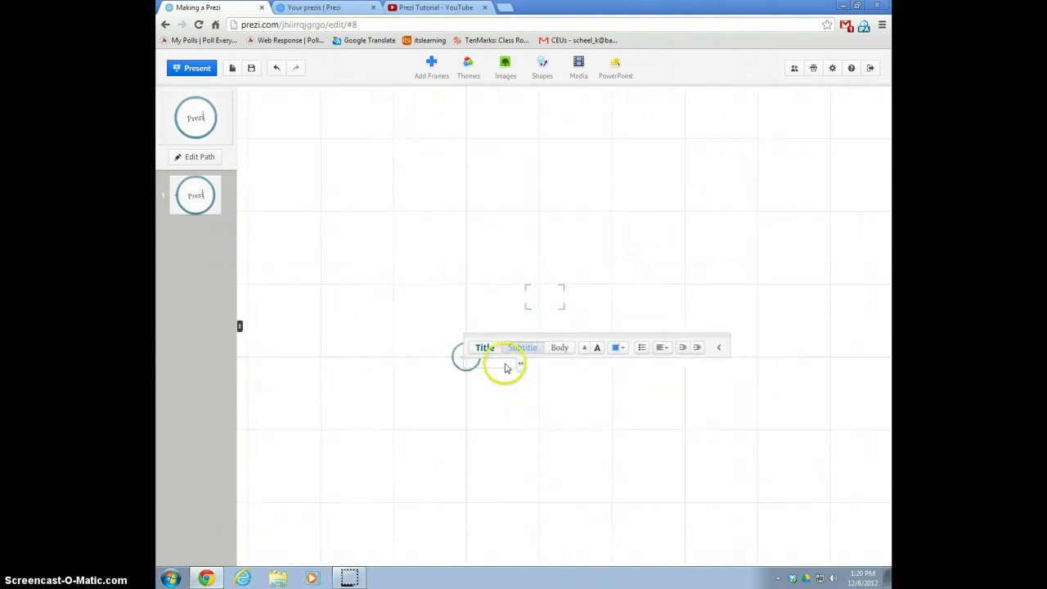
{"action": "scroll", "coordinate": [455, 362], "scroll_direction": "up", "scroll_amount": 5}
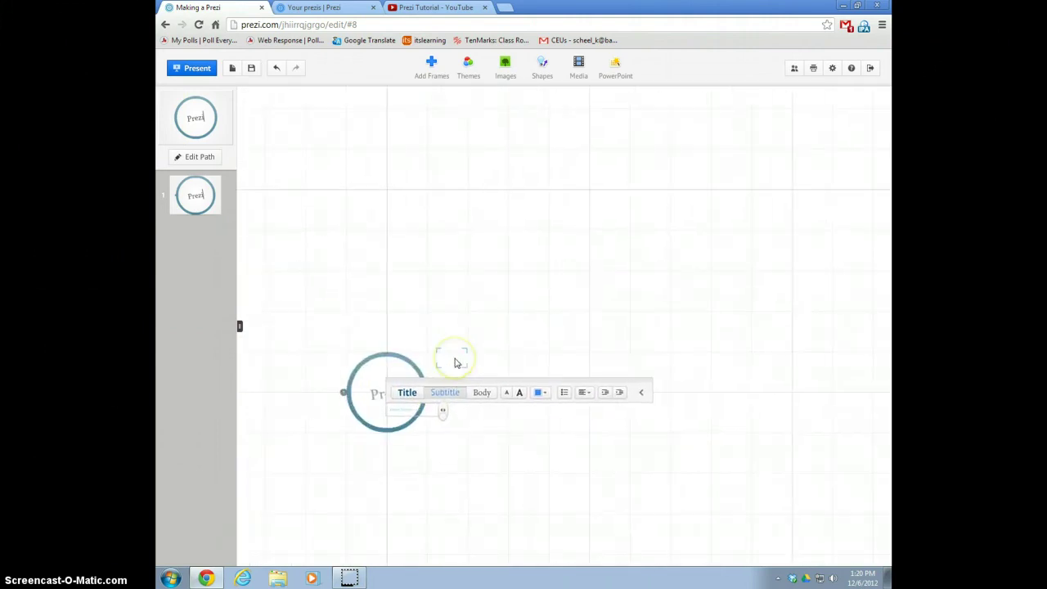
{"action": "scroll", "coordinate": [455, 362], "scroll_direction": "up", "scroll_amount": 2}
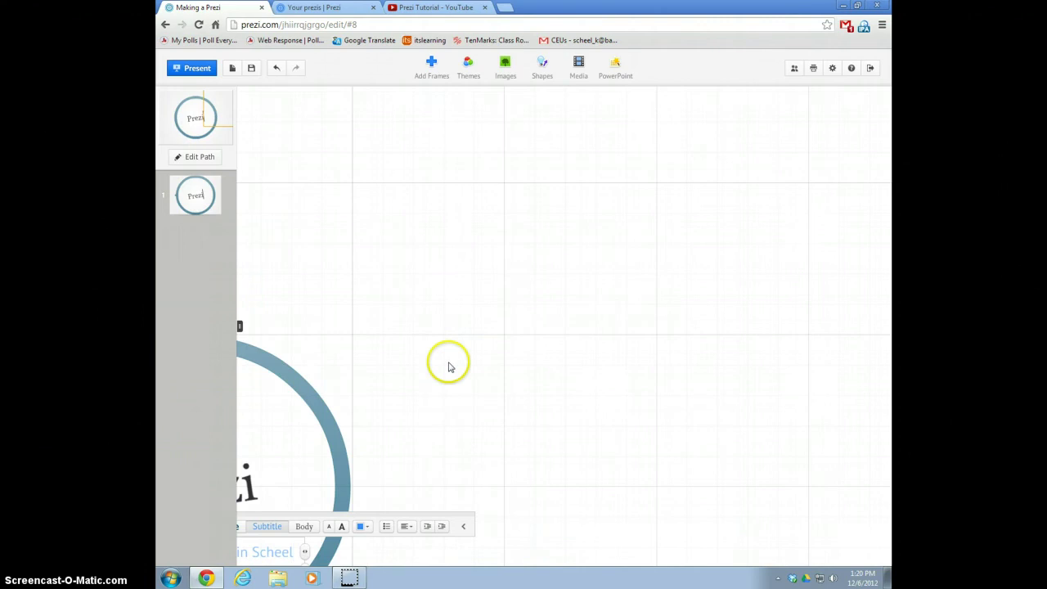
{"action": "left_click", "coordinate": [434, 64]}
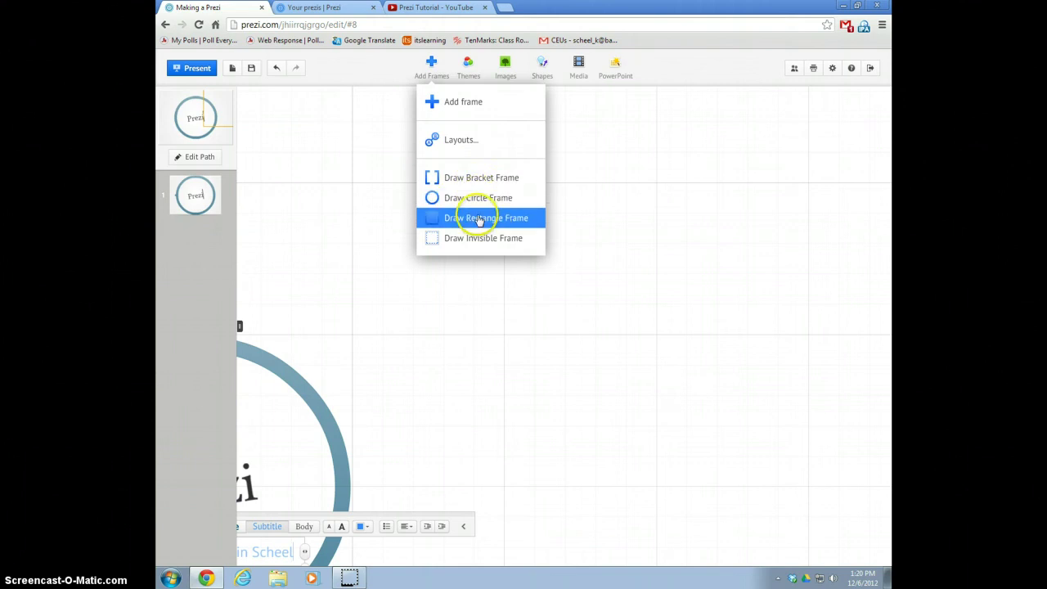
{"action": "left_click", "coordinate": [485, 177]}
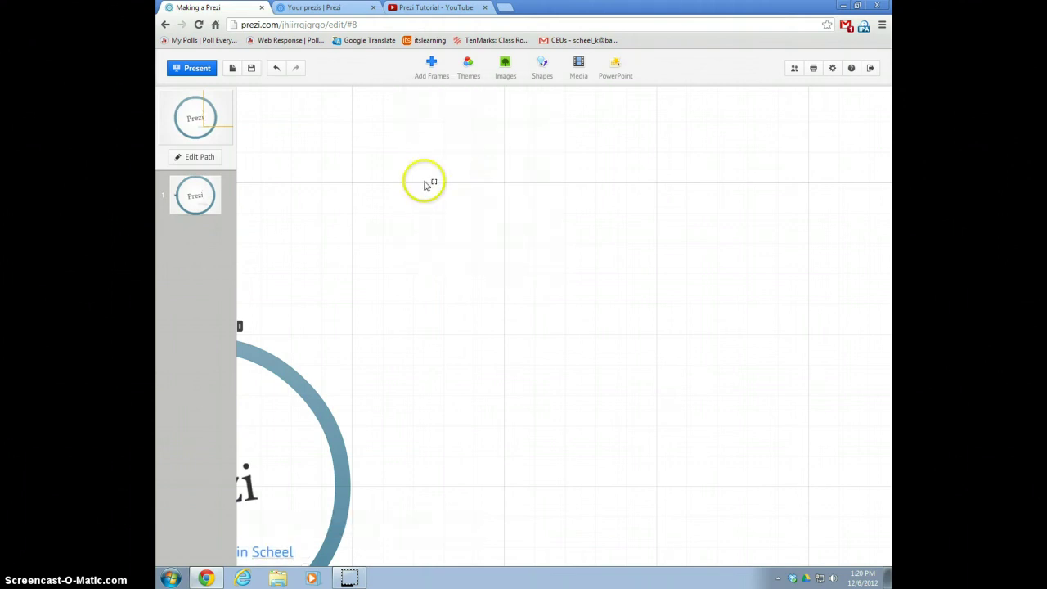
{"action": "left_click_drag", "start_coordinate": [424, 181], "coordinate": [845, 452]}
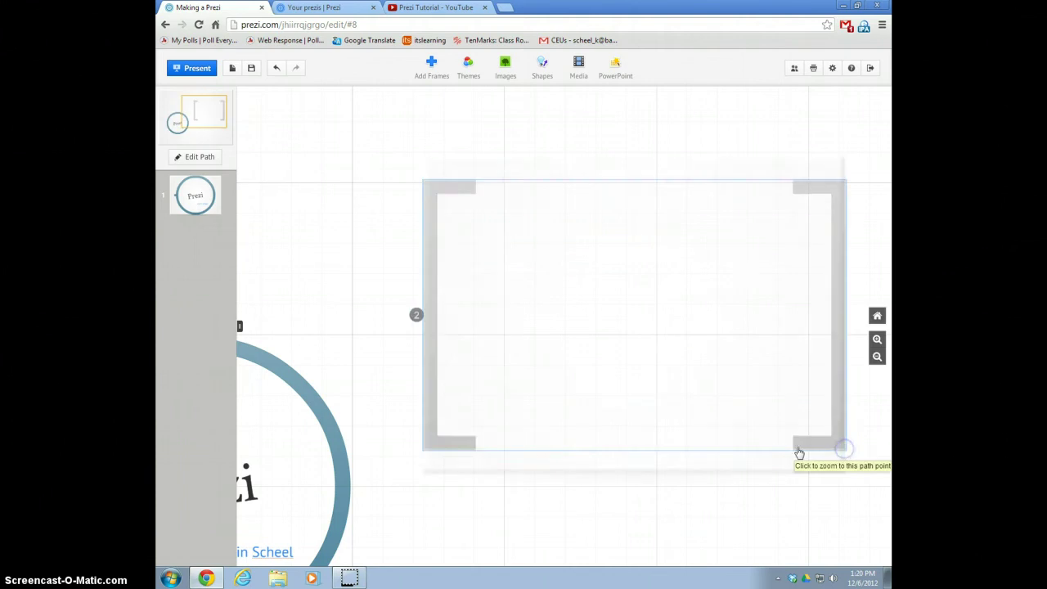
{"action": "left_click", "coordinate": [493, 237]}
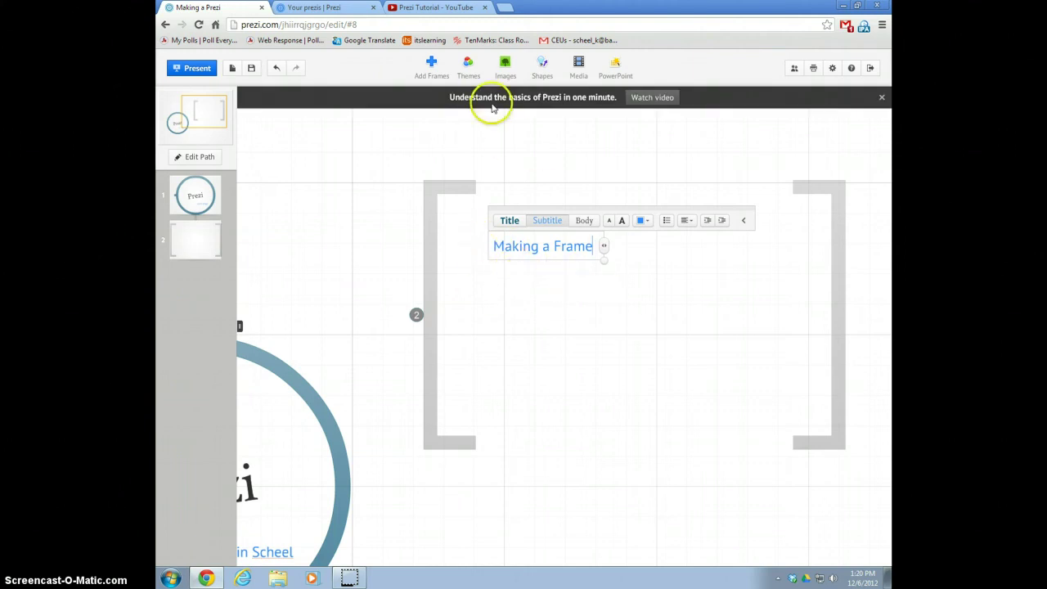
Step: Search Google Images for "Frame" to find a picture to insert
{"action": "left_click", "coordinate": [507, 70]}
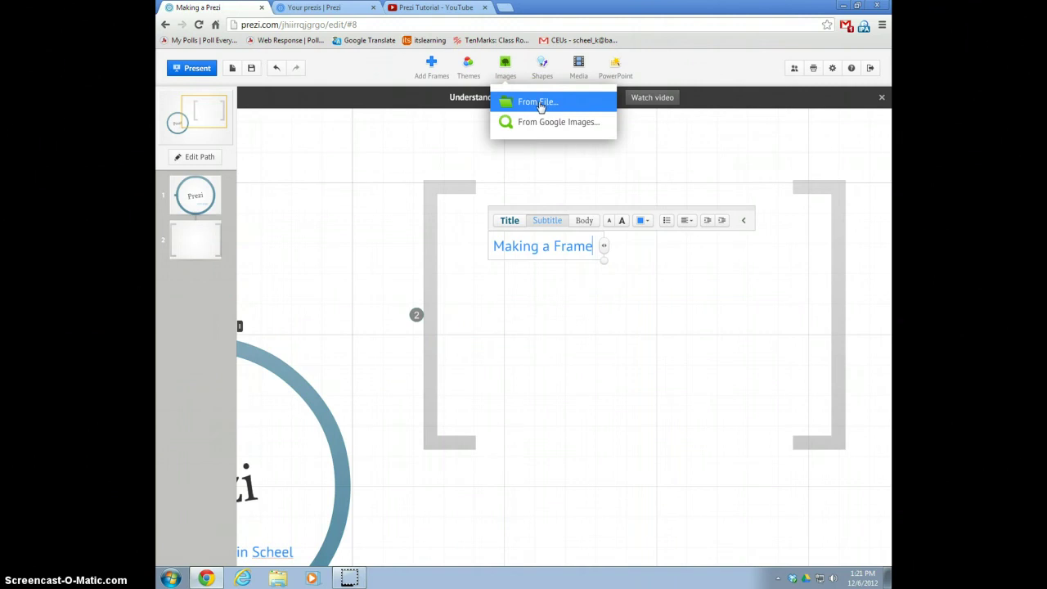
{"action": "left_click", "coordinate": [546, 125]}
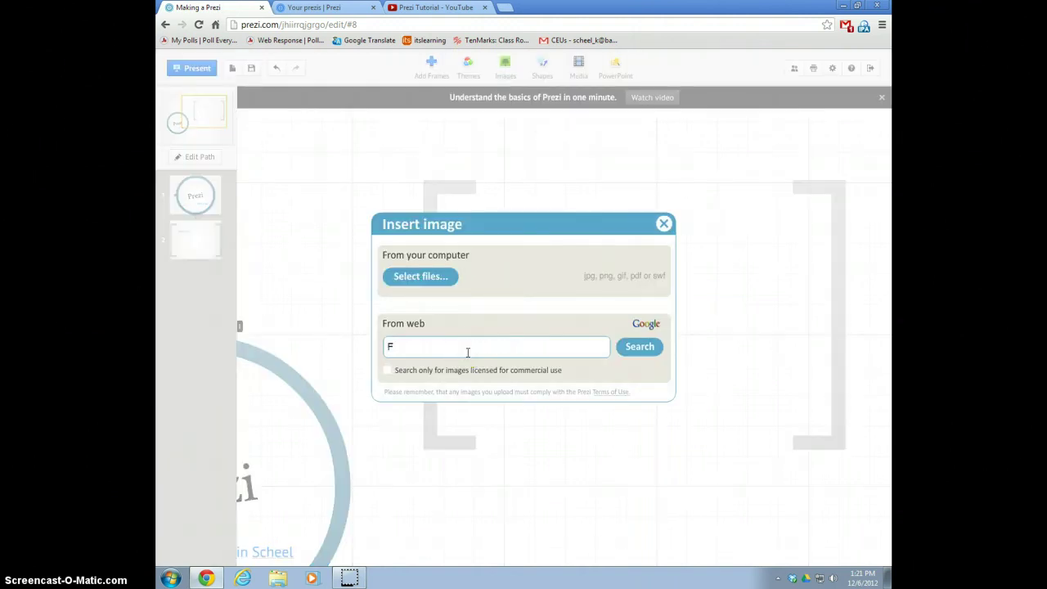
{"action": "type", "text": "Frame"}
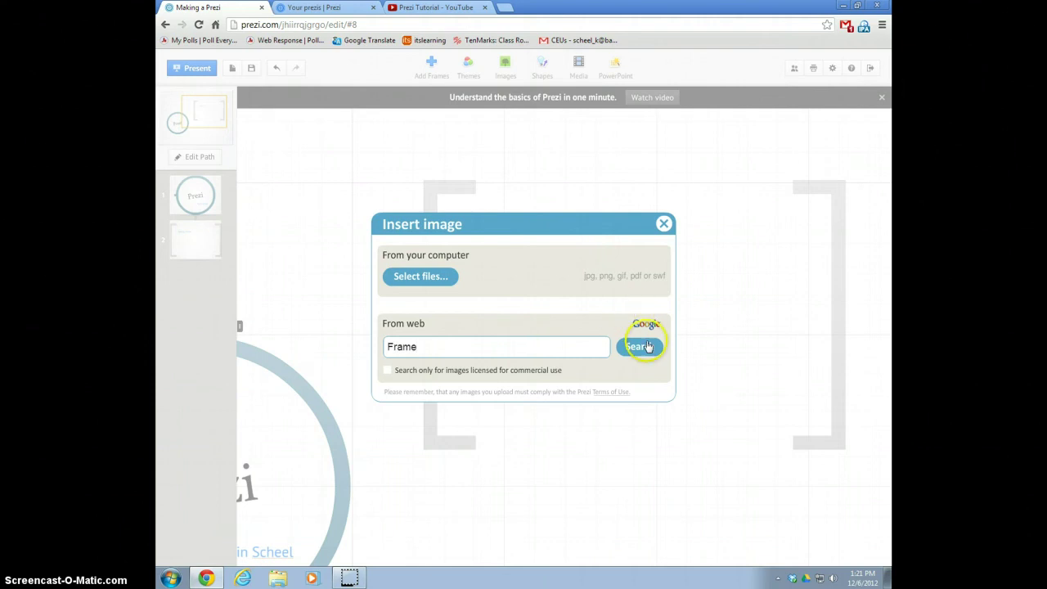
{"action": "left_click", "coordinate": [638, 346]}
Step: Browse the picture frame results and insert the ornate gold frame image into the prezi
{"action": "left_click", "coordinate": [713, 359]}
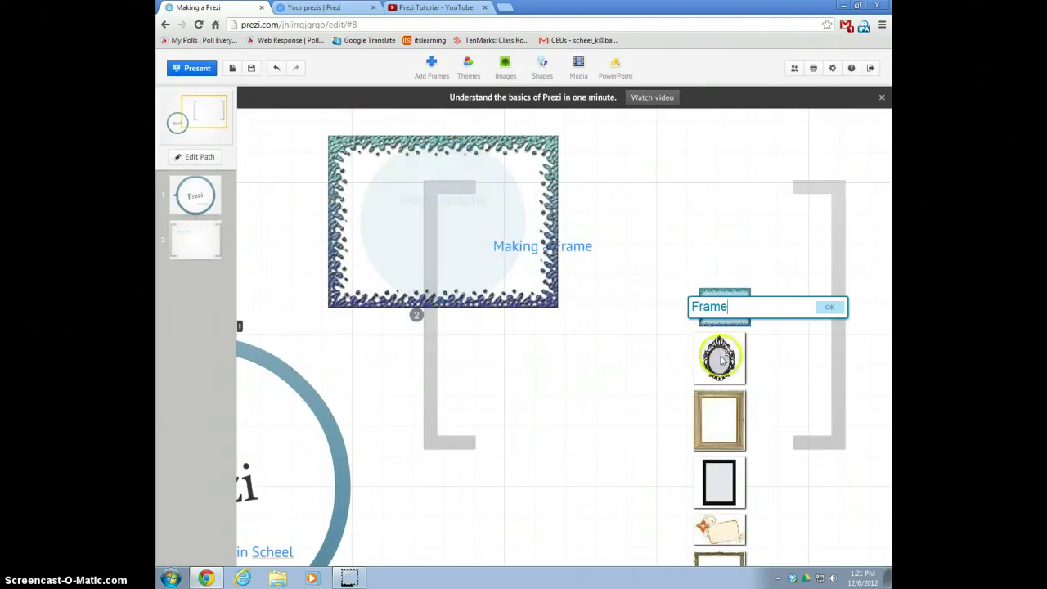
{"action": "scroll", "coordinate": [724, 404], "scroll_direction": "down", "scroll_amount": 2}
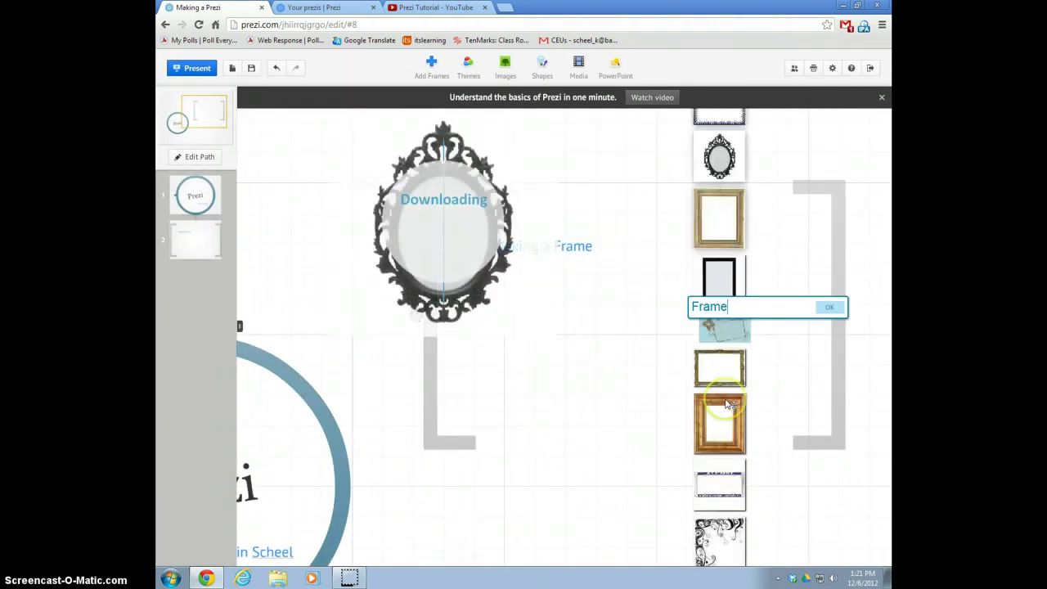
{"action": "left_click", "coordinate": [719, 377]}
{"action": "left_click", "coordinate": [718, 352]}
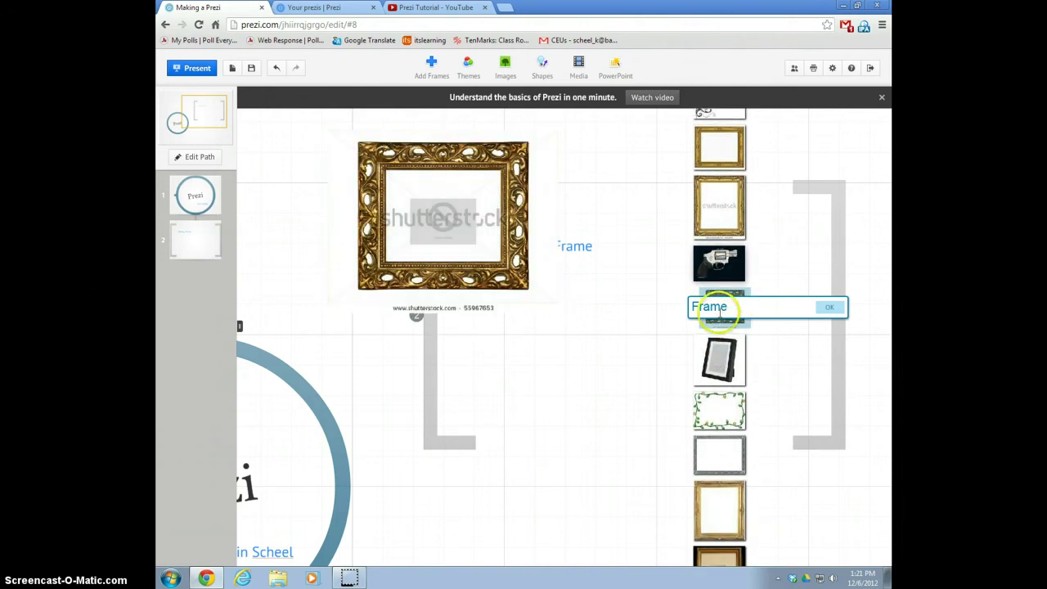
{"action": "left_click", "coordinate": [826, 306]}
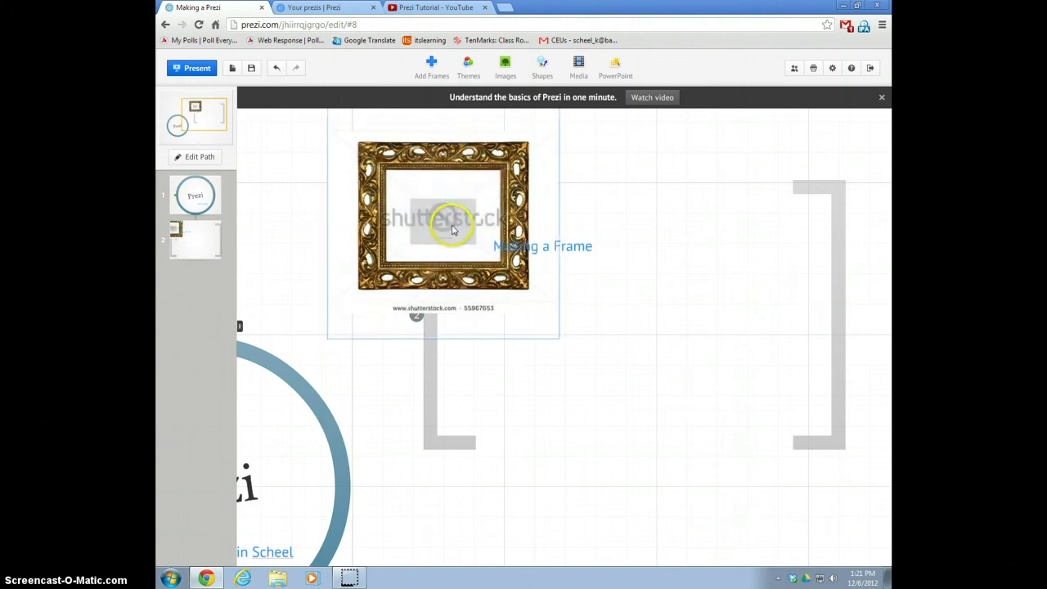
Step: Move the gold frame image into the bracket frame, try smaller and larger sizes, and leave it slightly reduced below "Making a Frame"
{"action": "left_click_drag", "start_coordinate": [440, 221], "coordinate": [687, 347]}
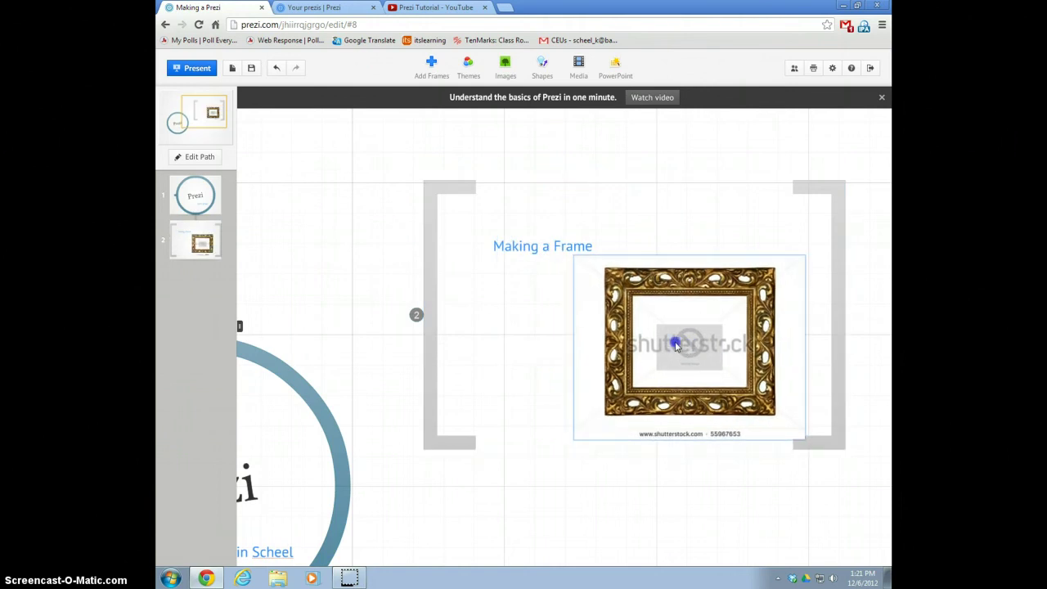
{"action": "left_click", "coordinate": [675, 344]}
{"action": "left_click", "coordinate": [689, 367]}
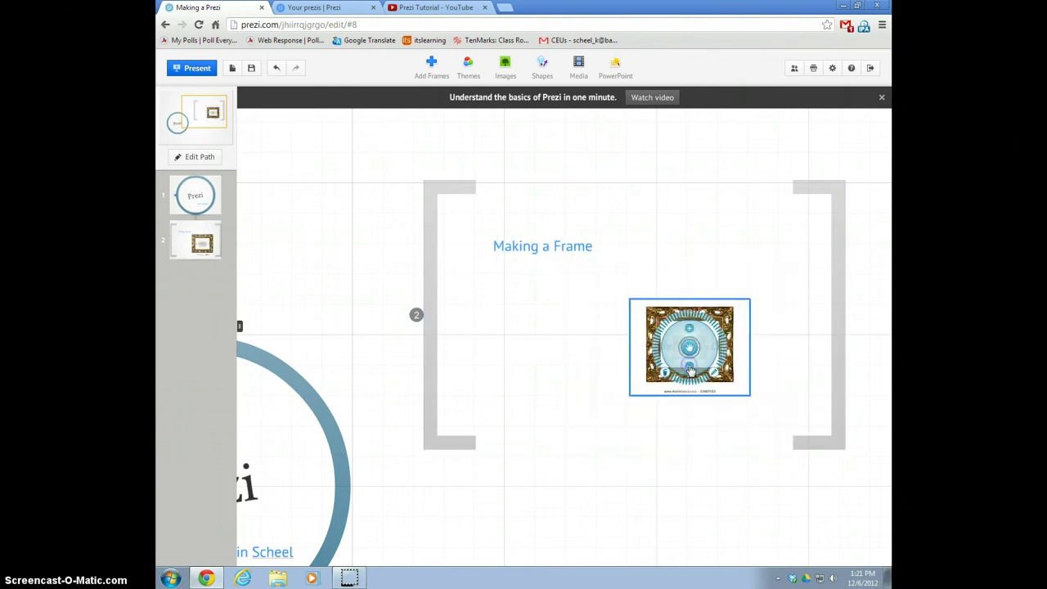
{"action": "left_click", "coordinate": [689, 331]}
{"action": "left_click", "coordinate": [689, 330]}
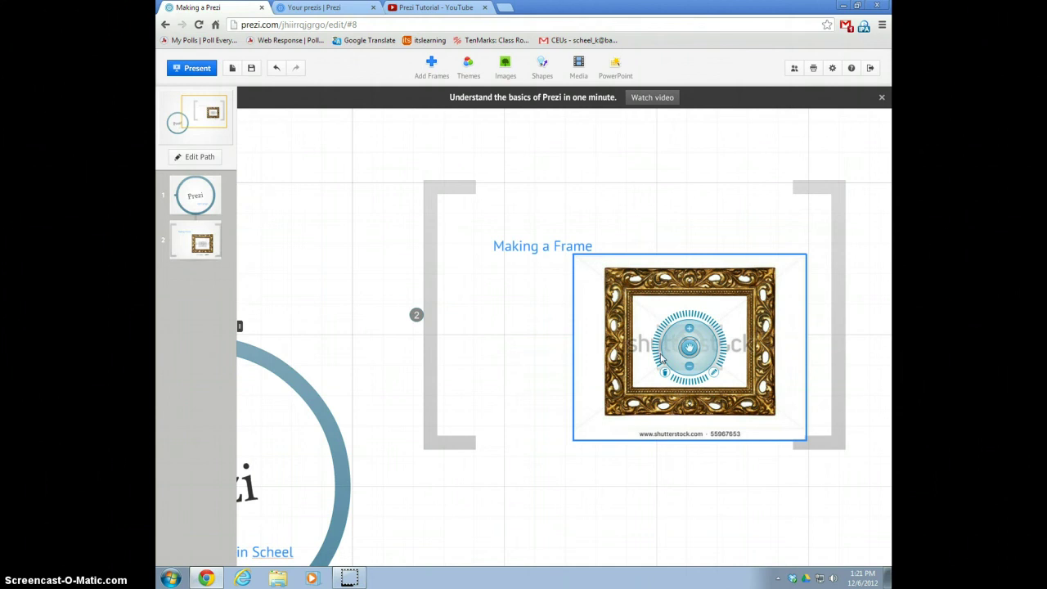
{"action": "left_click", "coordinate": [689, 367]}
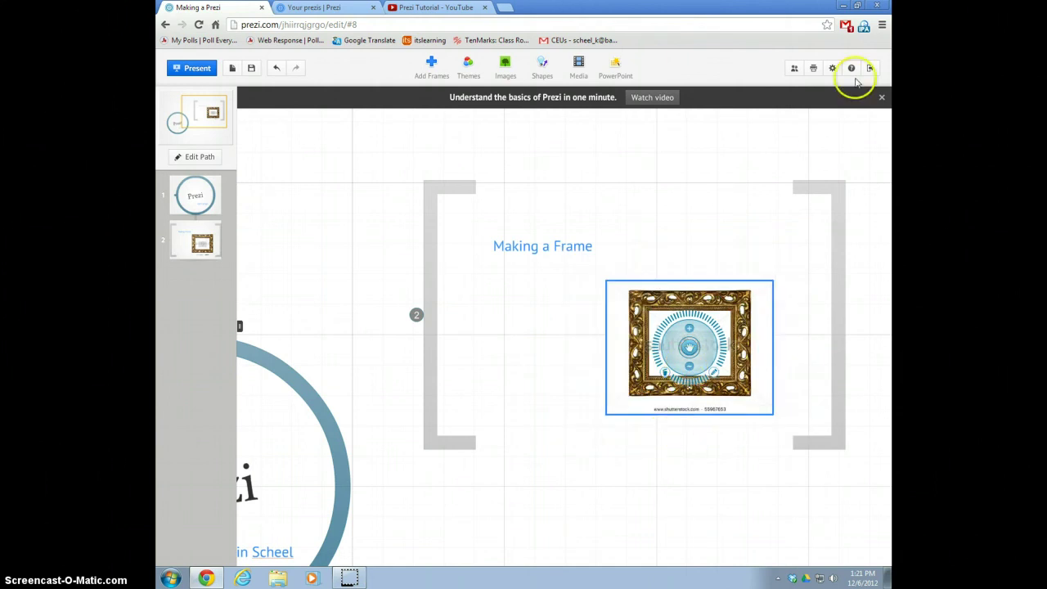
Step: Draw a circle frame in the empty area beyond the bracket frame and add the subtitle text "Shapes" near its top
{"action": "left_click_drag", "start_coordinate": [844, 161], "coordinate": [373, 191]}
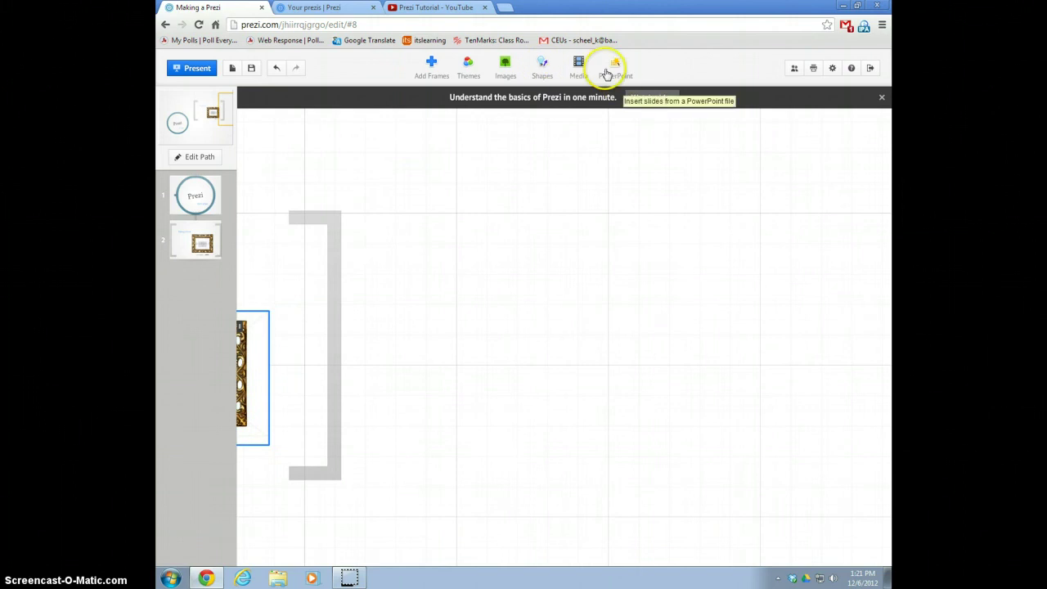
{"action": "left_click", "coordinate": [687, 273]}
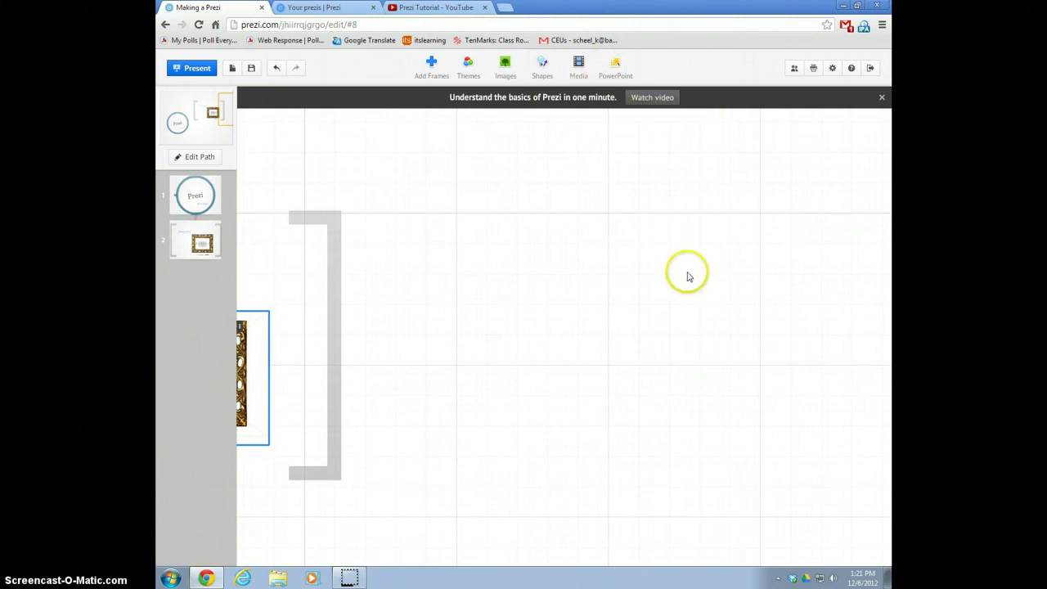
{"action": "left_click", "coordinate": [432, 65]}
{"action": "left_click", "coordinate": [457, 203]}
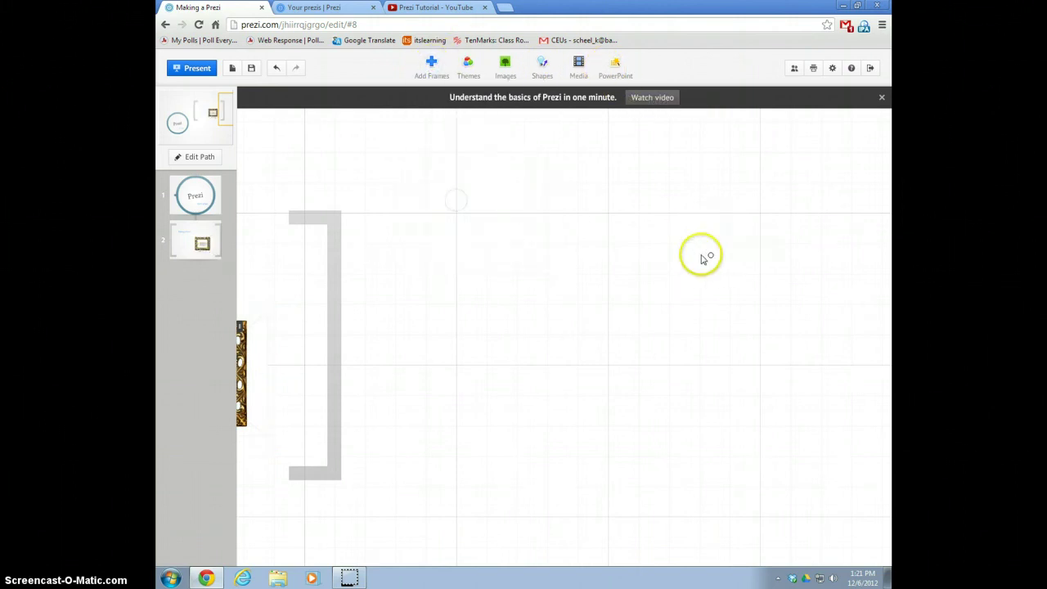
{"action": "mouse_move", "coordinate": [701, 253]}
{"action": "left_mouse_down"}
{"action": "mouse_move", "coordinate": [794, 285]}
{"action": "mouse_move", "coordinate": [872, 528]}
{"action": "mouse_move", "coordinate": [831, 494]}
{"action": "left_mouse_up"}
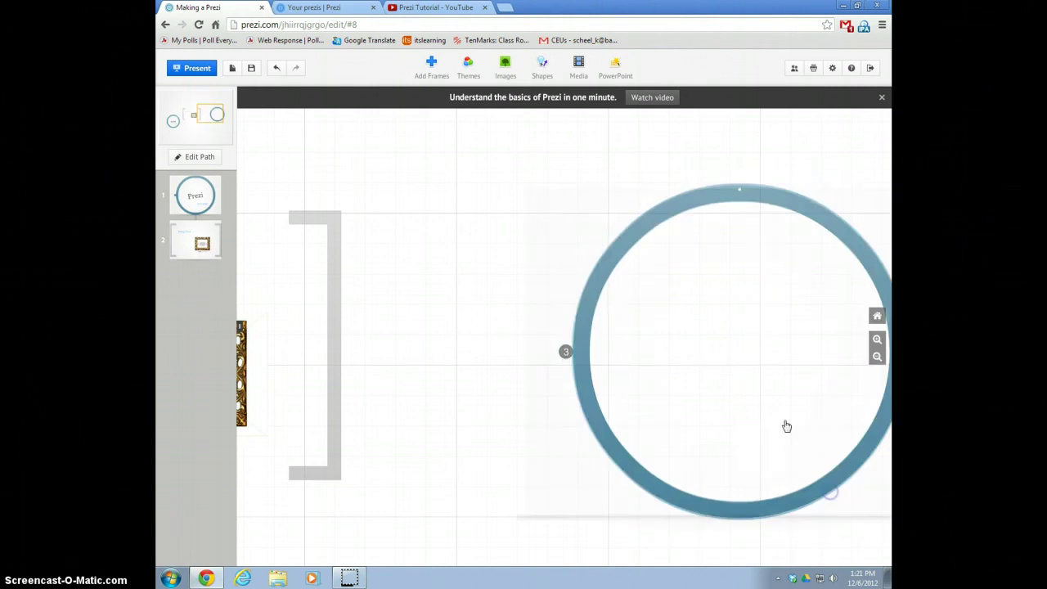
{"action": "left_click", "coordinate": [713, 269]}
{"action": "double_click", "coordinate": [733, 265]}
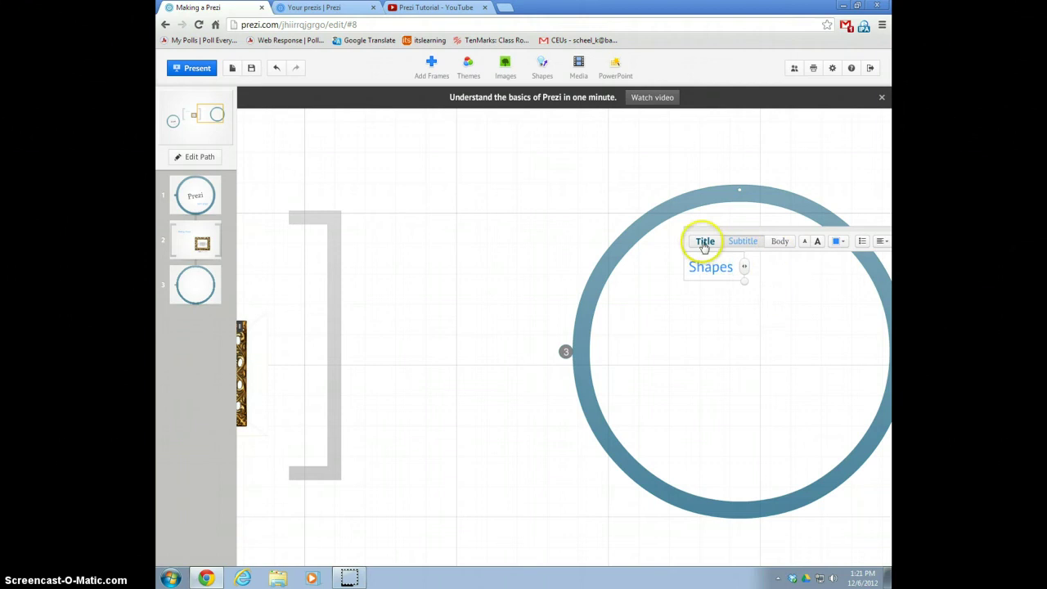
Step: Draw a horizontal arrow from the bracket frame to the "Shapes" circle frame, try yellow, and set its color to black
{"action": "left_click", "coordinate": [544, 64]}
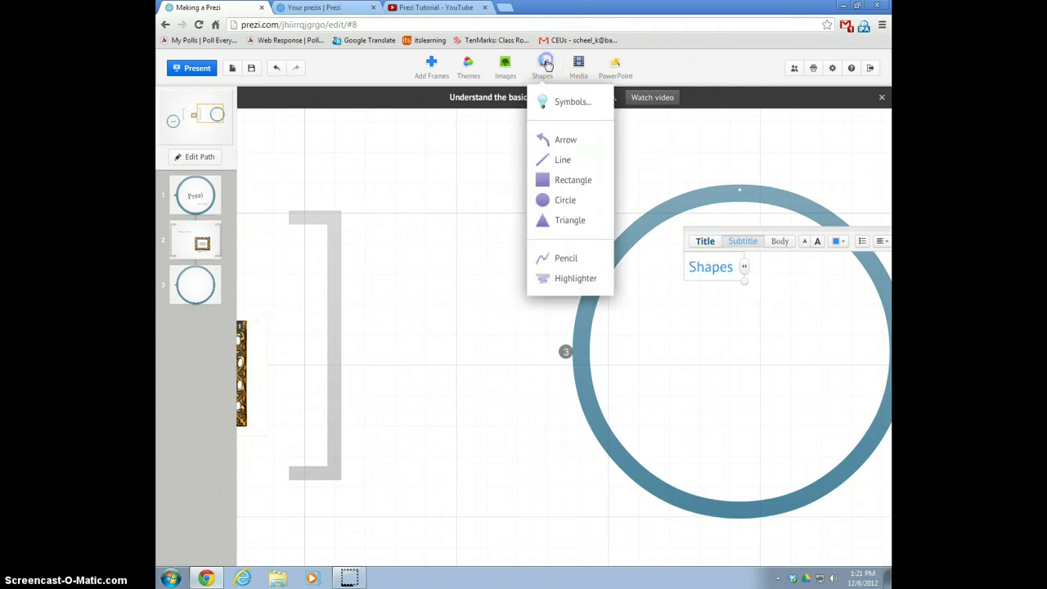
{"action": "left_click", "coordinate": [565, 140]}
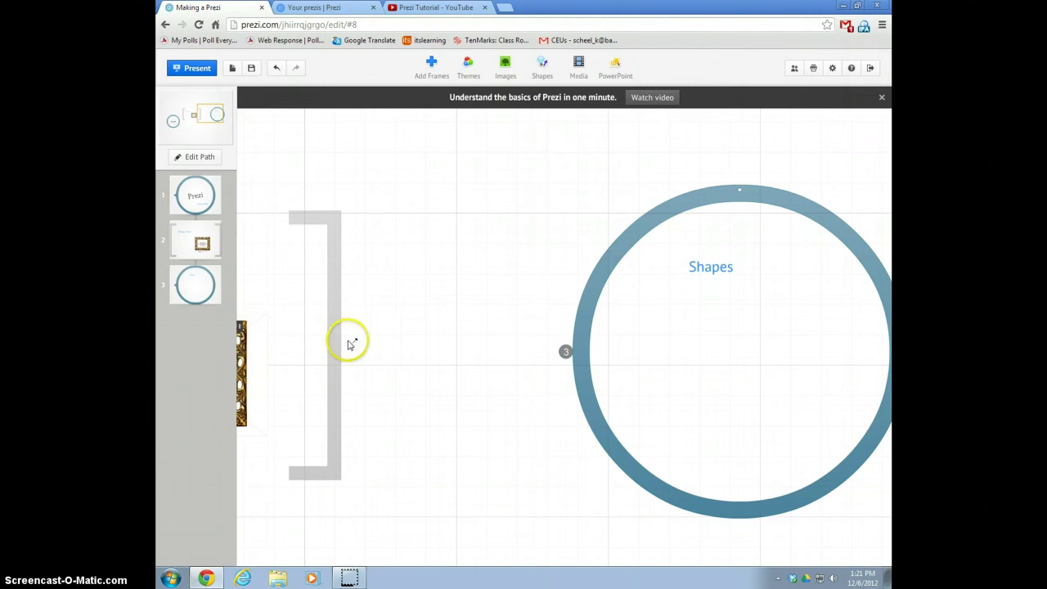
{"action": "mouse_move", "coordinate": [348, 340]}
{"action": "left_mouse_down"}
{"action": "mouse_move", "coordinate": [481, 353]}
{"action": "mouse_move", "coordinate": [550, 342]}
{"action": "left_mouse_up"}
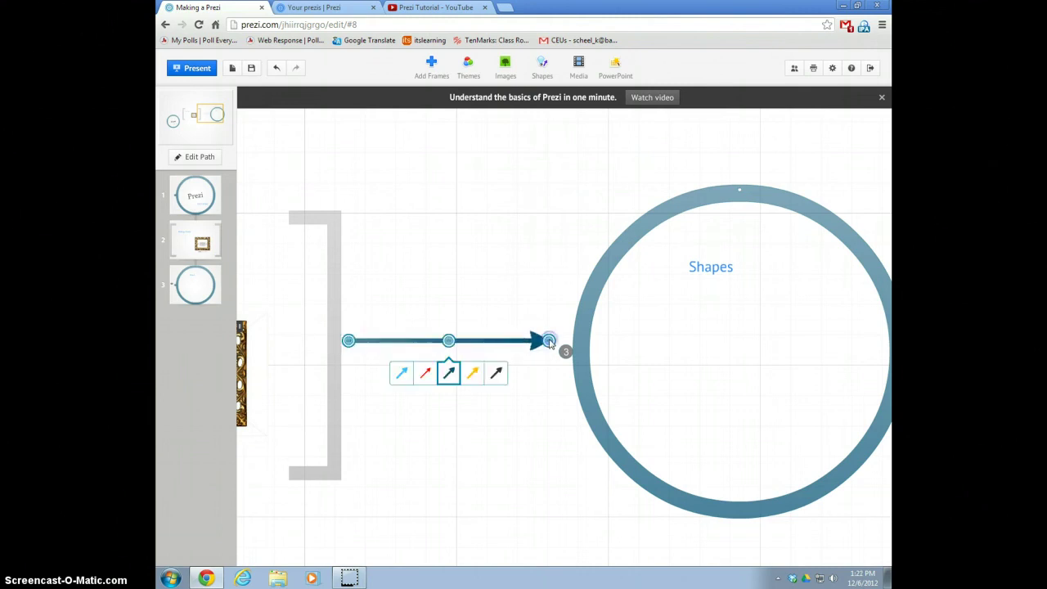
{"action": "left_click", "coordinate": [472, 372]}
{"action": "left_click", "coordinate": [495, 372]}
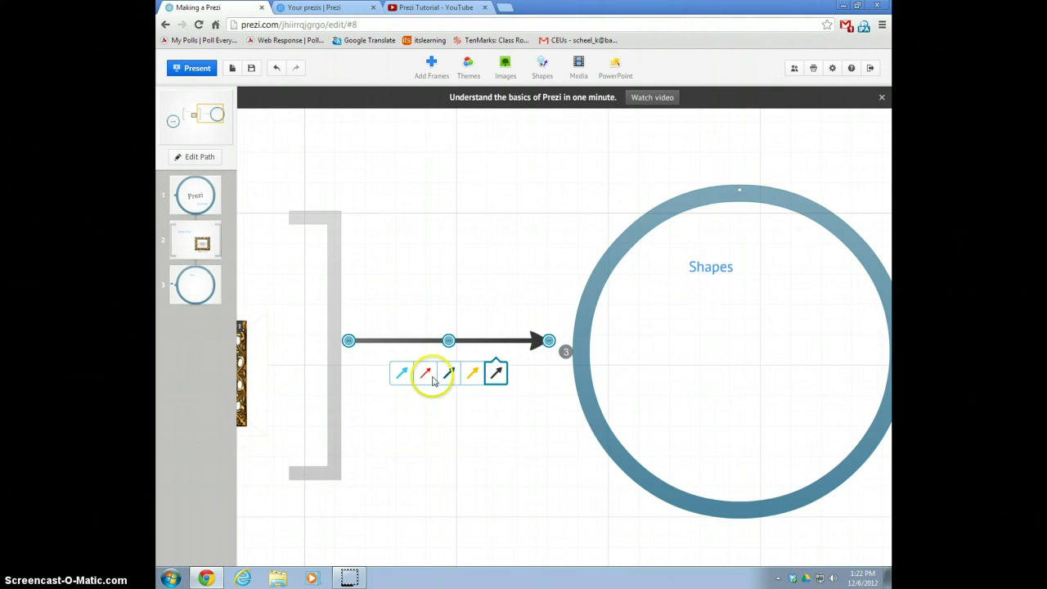
Step: Change the color of the arrow between the bracket frame and the circle frame to red
{"action": "left_click", "coordinate": [425, 373]}
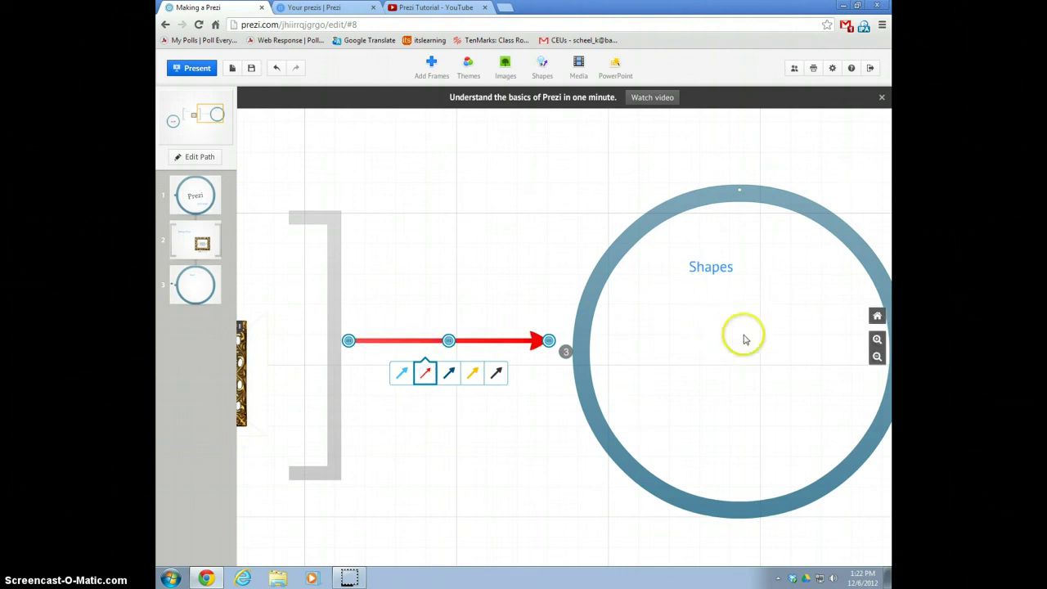
{"action": "left_click", "coordinate": [720, 315]}
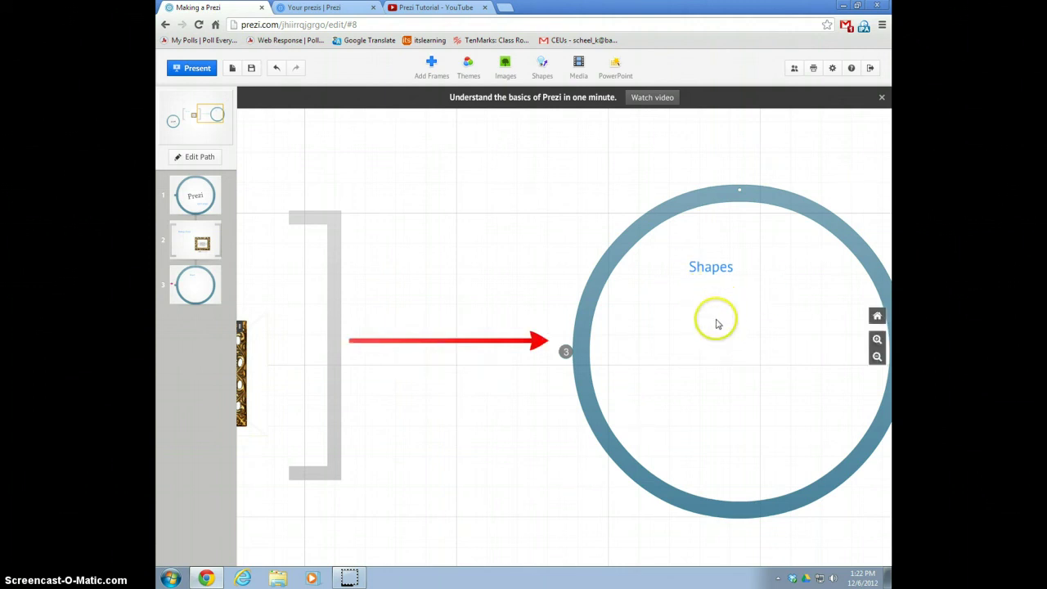
Step: Replace the "Shapes" text in the circle frame with "You tubing Prezi"
{"action": "left_click", "coordinate": [711, 271]}
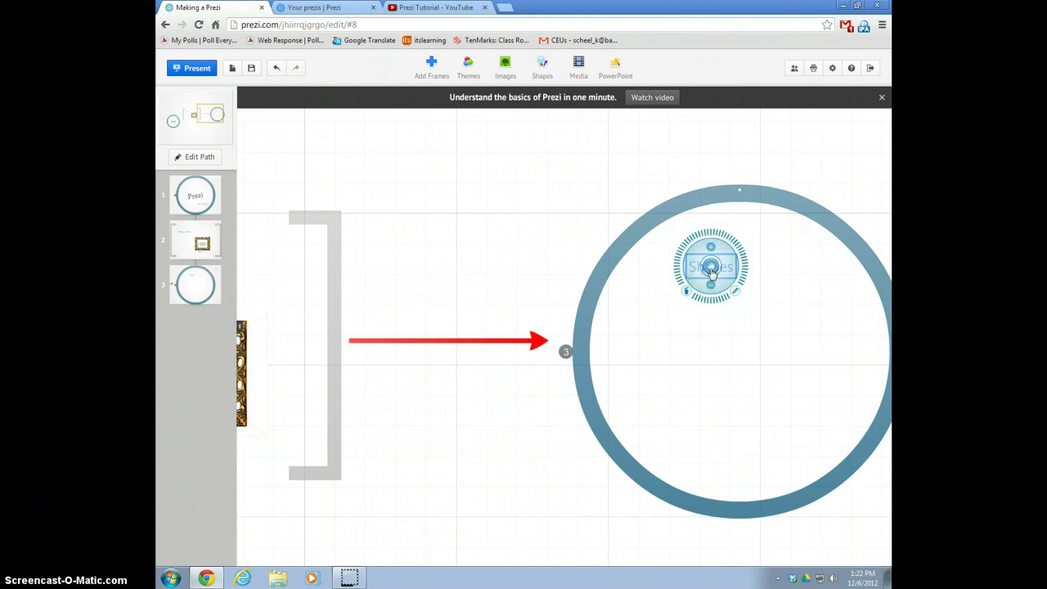
{"action": "left_click", "coordinate": [736, 295]}
{"action": "left_click_drag", "start_coordinate": [733, 273], "coordinate": [697, 276]}
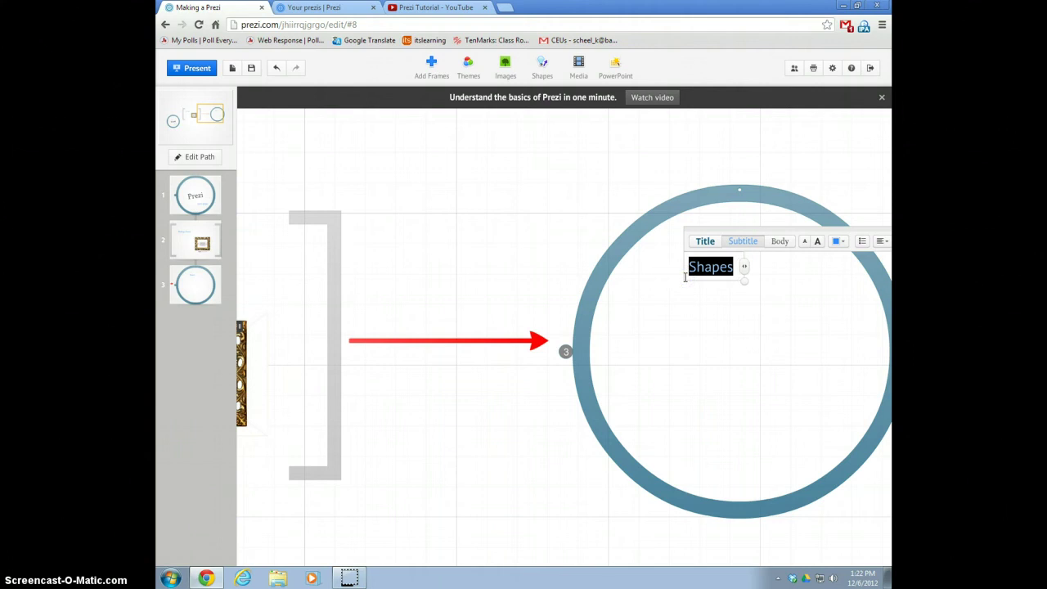
{"action": "type", "text": "You tubing Prezi"}
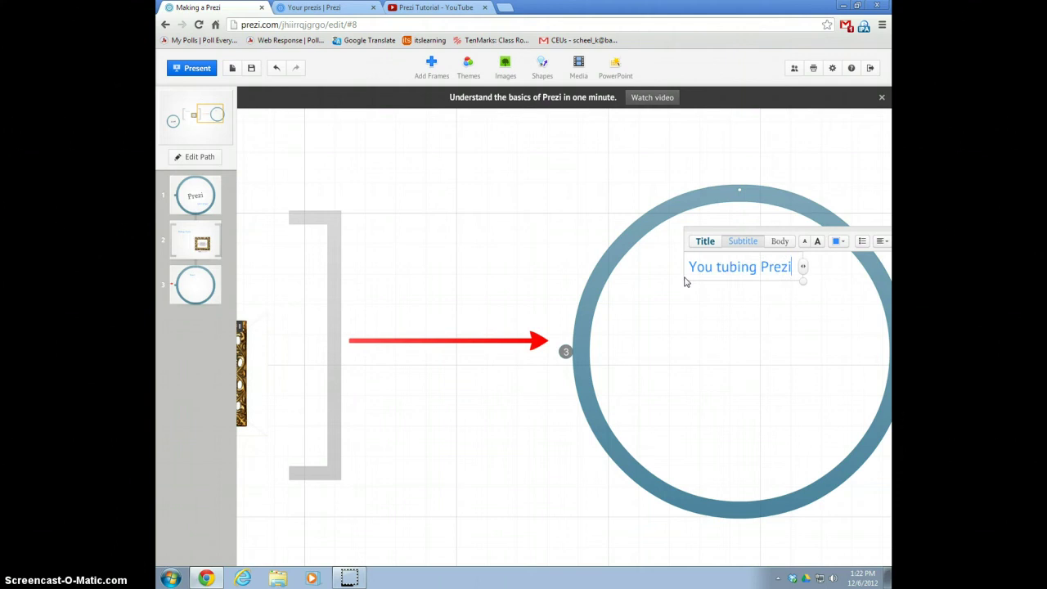
{"action": "left_click", "coordinate": [700, 326]}
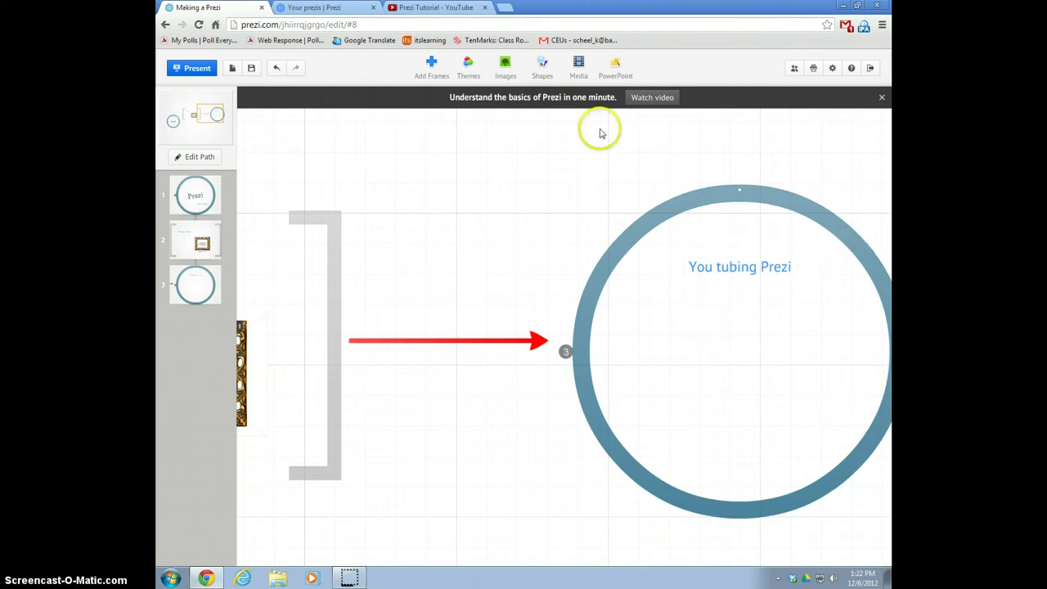
Step: Start inserting a YouTube video, switch to the YouTube page of "Prezi Tutorial" and copy the video's share link
{"action": "left_click", "coordinate": [582, 63]}
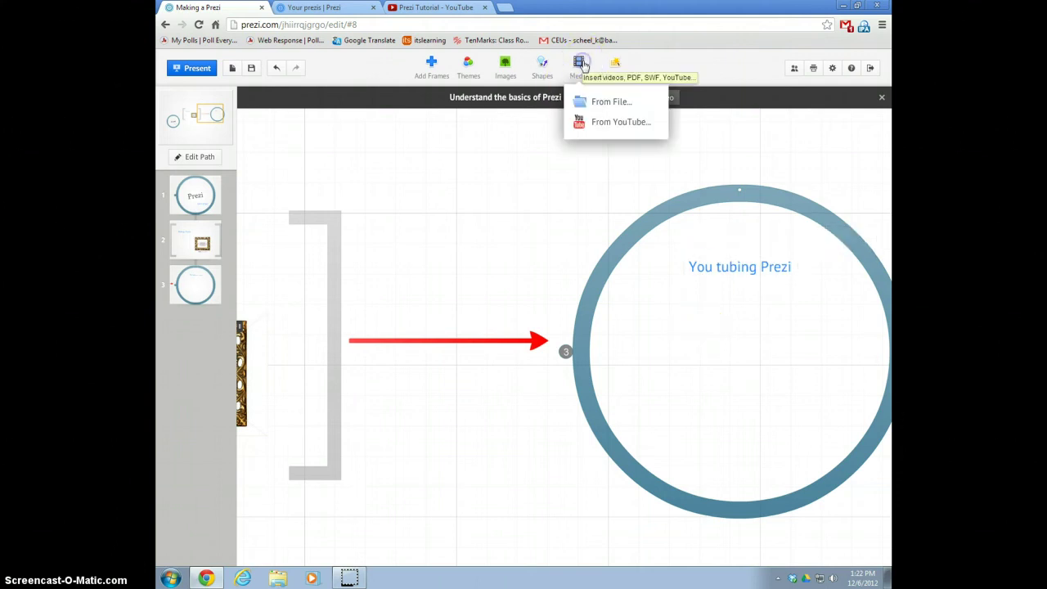
{"action": "left_click", "coordinate": [611, 122]}
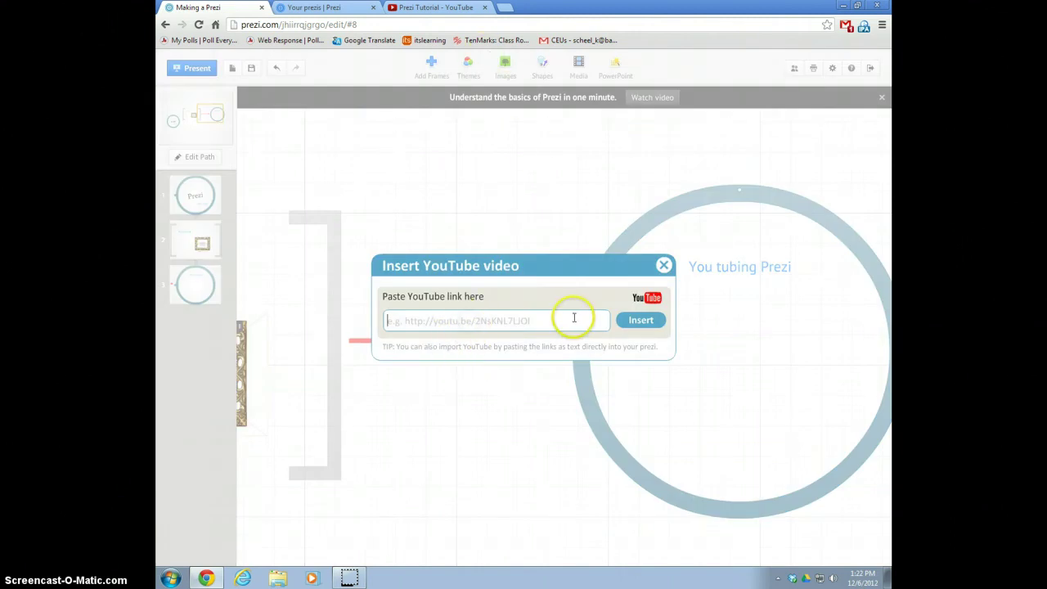
{"action": "left_click", "coordinate": [436, 8]}
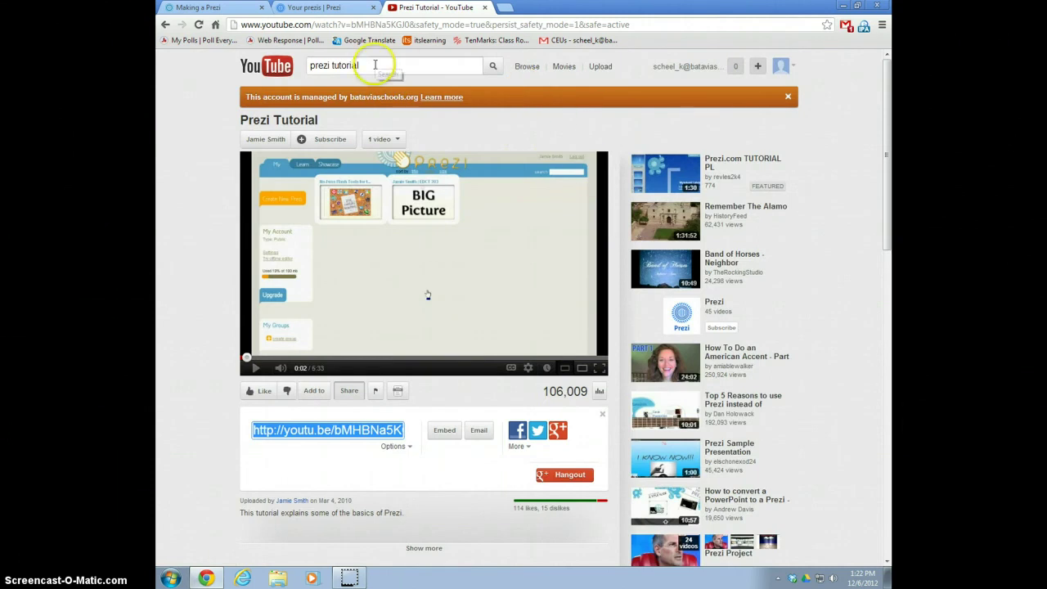
{"action": "left_click_drag", "start_coordinate": [364, 66], "coordinate": [283, 67]}
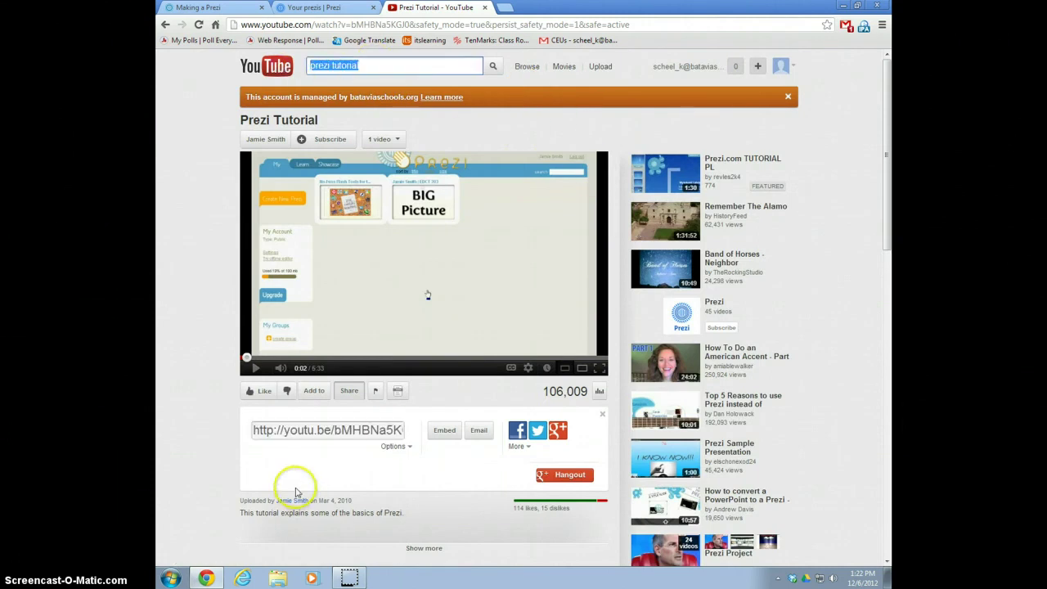
{"action": "left_click", "coordinate": [349, 391]}
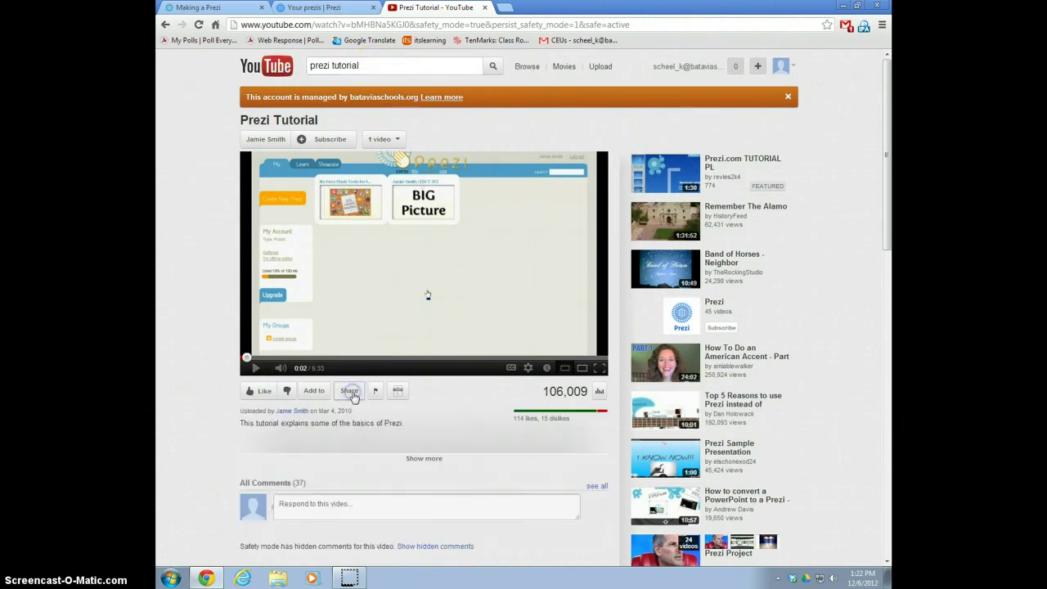
{"action": "left_click", "coordinate": [349, 391]}
{"action": "right_click", "coordinate": [335, 430]}
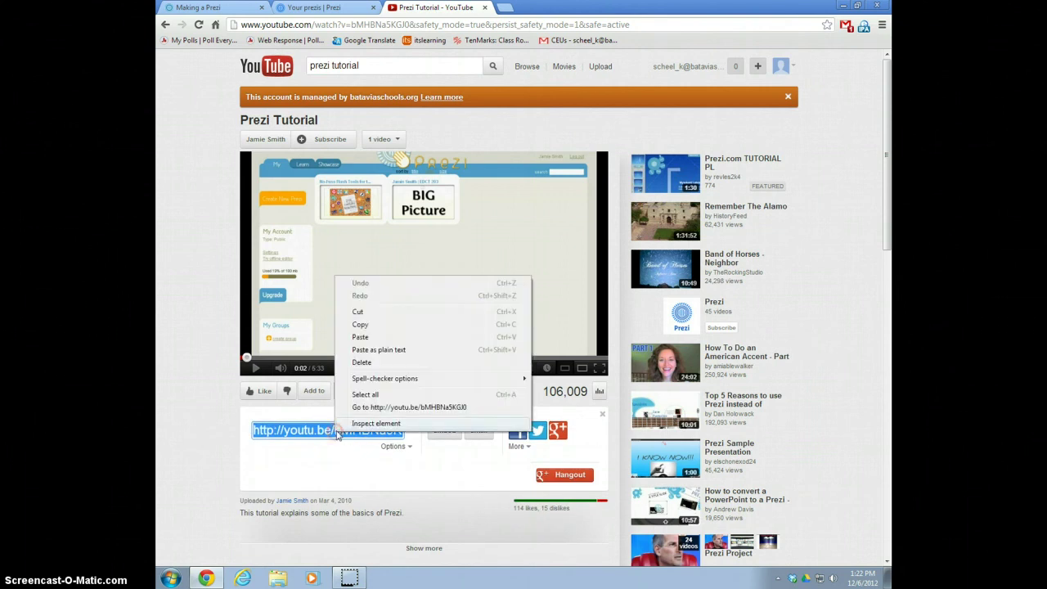
{"action": "left_click", "coordinate": [374, 325]}
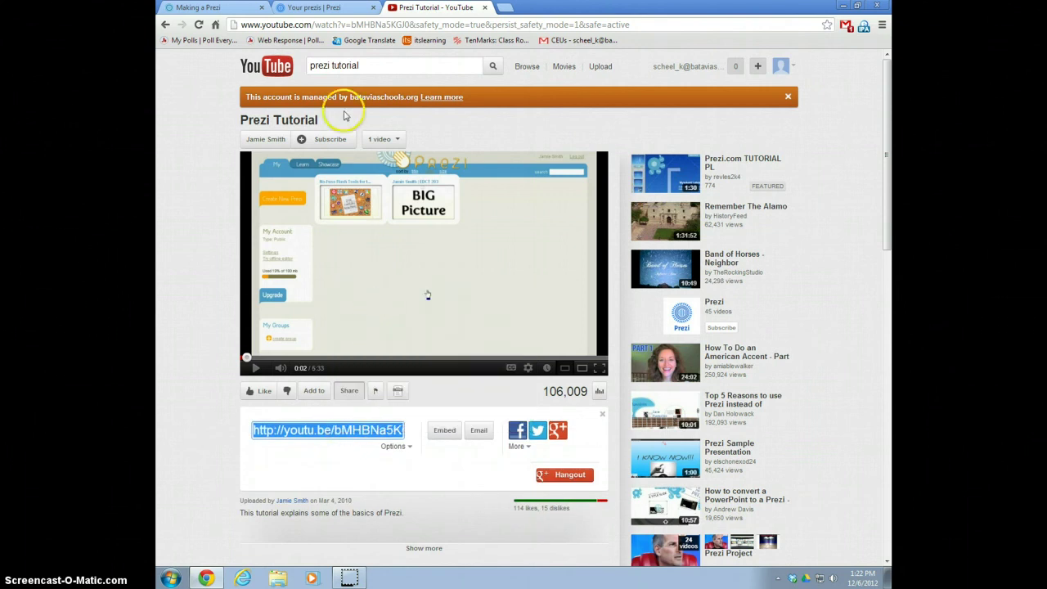
Step: Return to the prezi and insert the YouTube video using the copied link
{"action": "left_click", "coordinate": [319, 7]}
{"action": "left_click", "coordinate": [198, 7]}
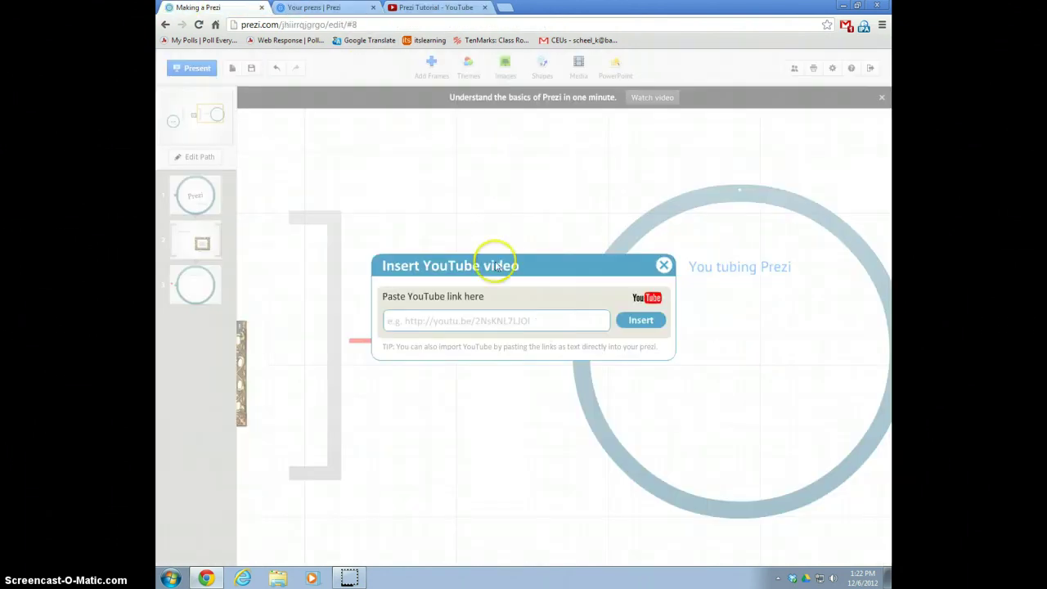
{"action": "right_click", "coordinate": [537, 322]}
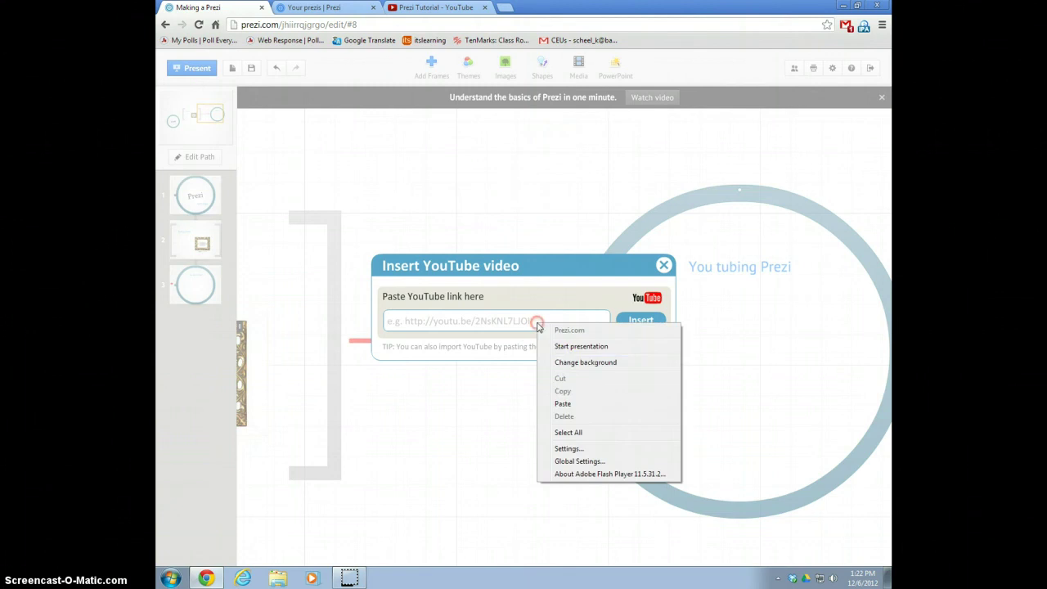
{"action": "left_click", "coordinate": [564, 404]}
{"action": "left_click", "coordinate": [630, 320]}
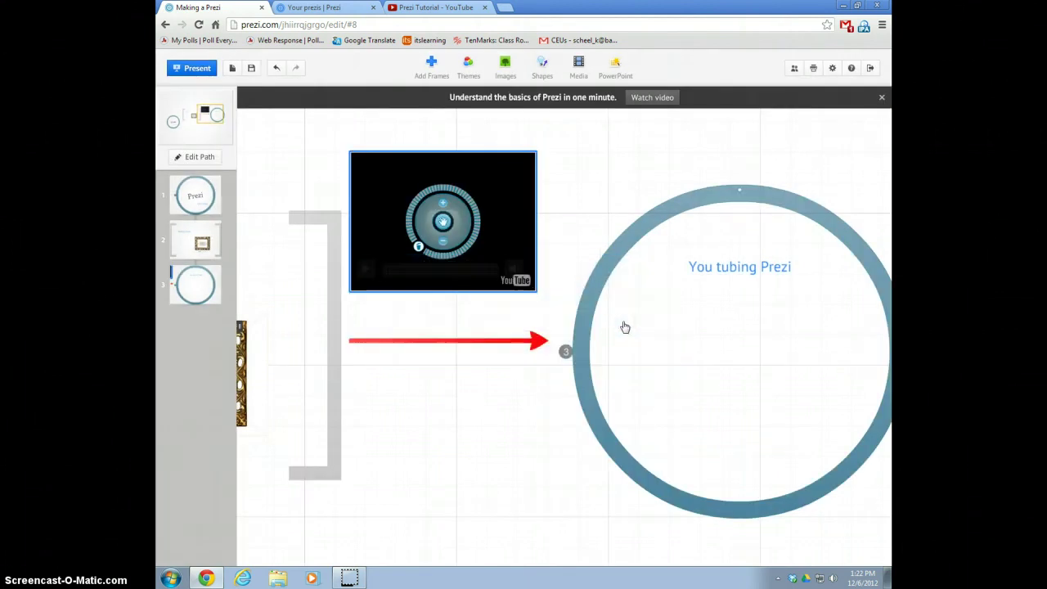
Step: Move the YouTube video into the circle frame below "You tubing Prezi" and reduce its size slightly
{"action": "left_click", "coordinate": [465, 152]}
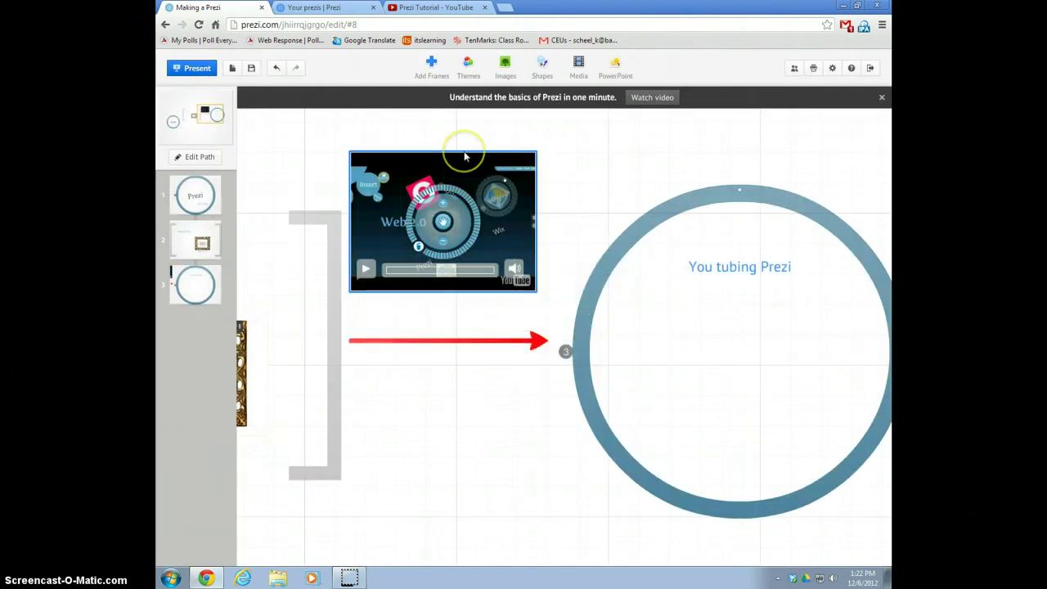
{"action": "left_click_drag", "start_coordinate": [464, 152], "coordinate": [387, 180]}
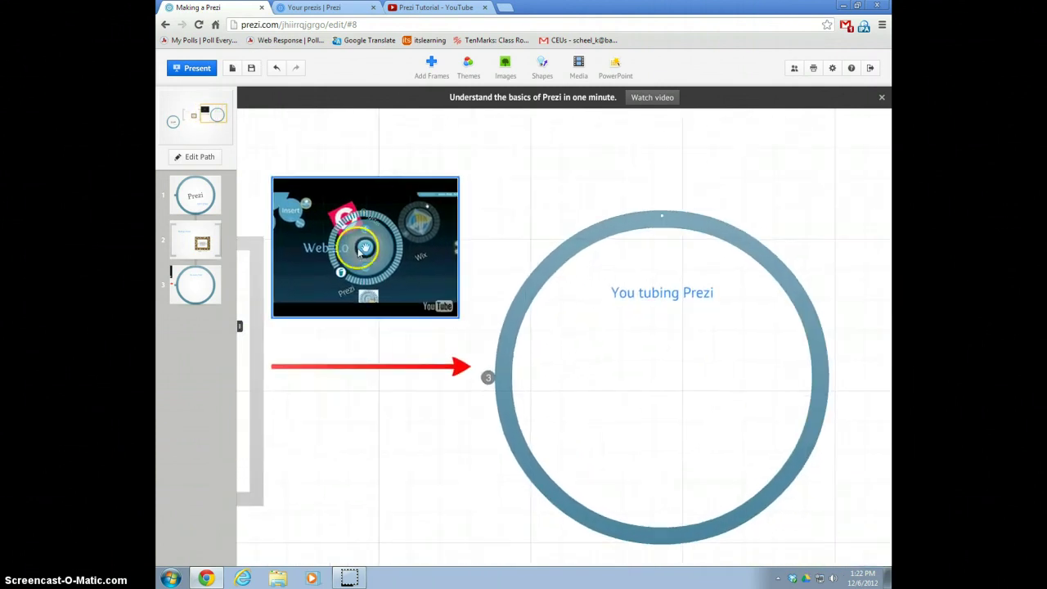
{"action": "left_click_drag", "start_coordinate": [367, 253], "coordinate": [664, 401]}
{"action": "left_click", "coordinate": [670, 423]}
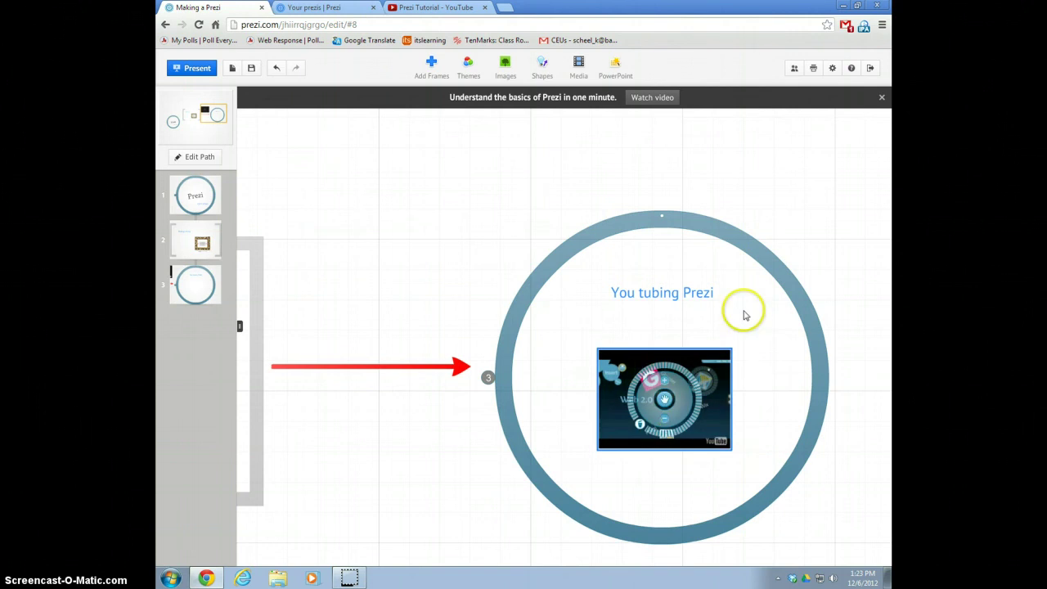
Step: Import the PowerPoint file "Should I keep taking Spanish!" into the prezi
{"action": "left_click_drag", "start_coordinate": [745, 198], "coordinate": [419, 128]}
{"action": "left_click", "coordinate": [458, 185]}
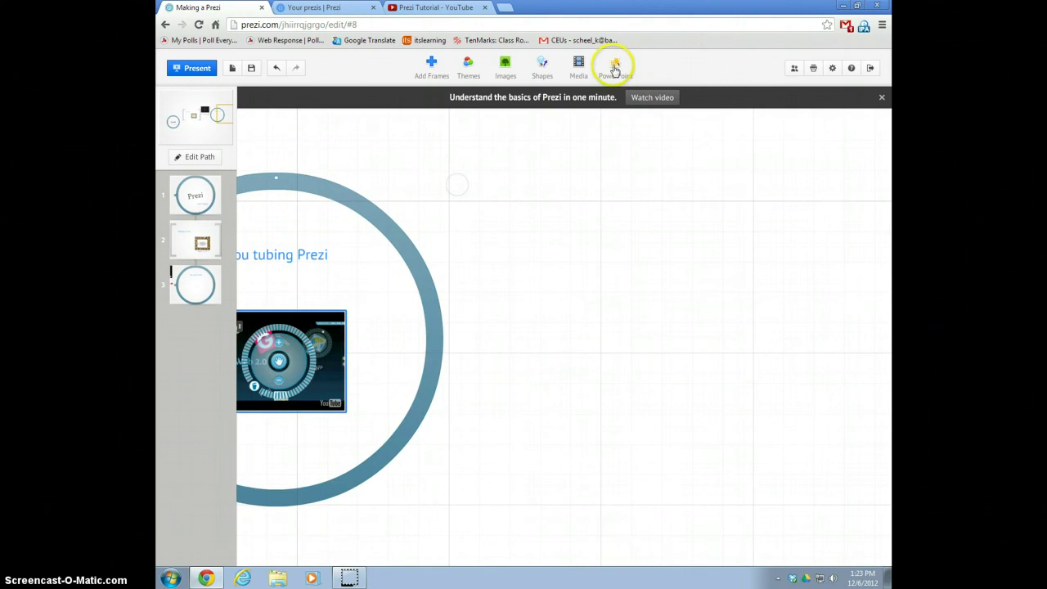
{"action": "left_click", "coordinate": [614, 69]}
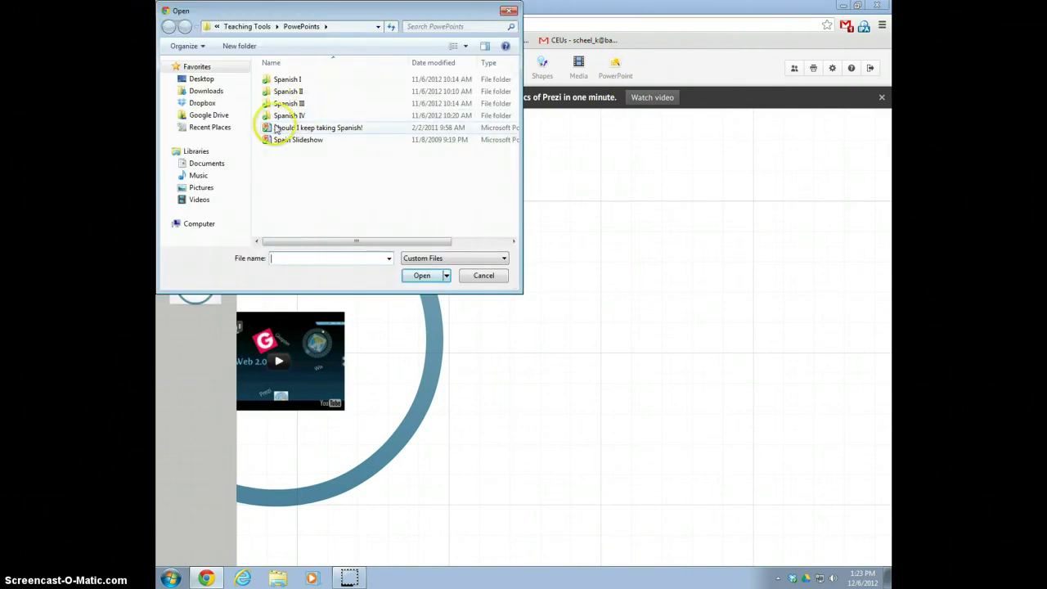
{"action": "left_click", "coordinate": [282, 128]}
{"action": "left_click", "coordinate": [422, 275]}
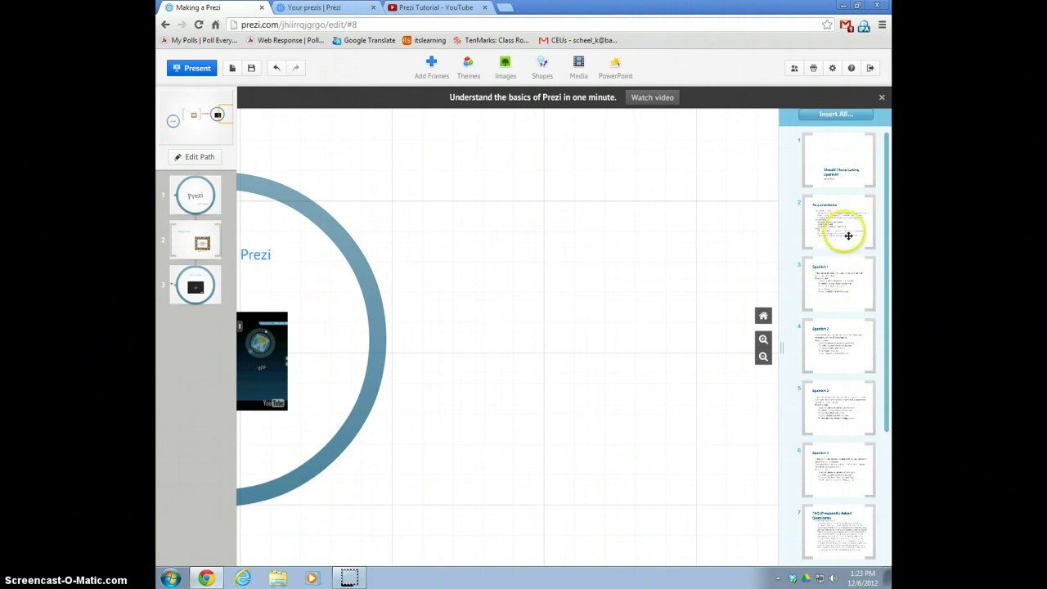
Step: Place the "Requirements" slide in the empty area beyond the circle frame, accept it, and dismiss the Prezi basics video banner
{"action": "left_click_drag", "start_coordinate": [846, 227], "coordinate": [563, 334]}
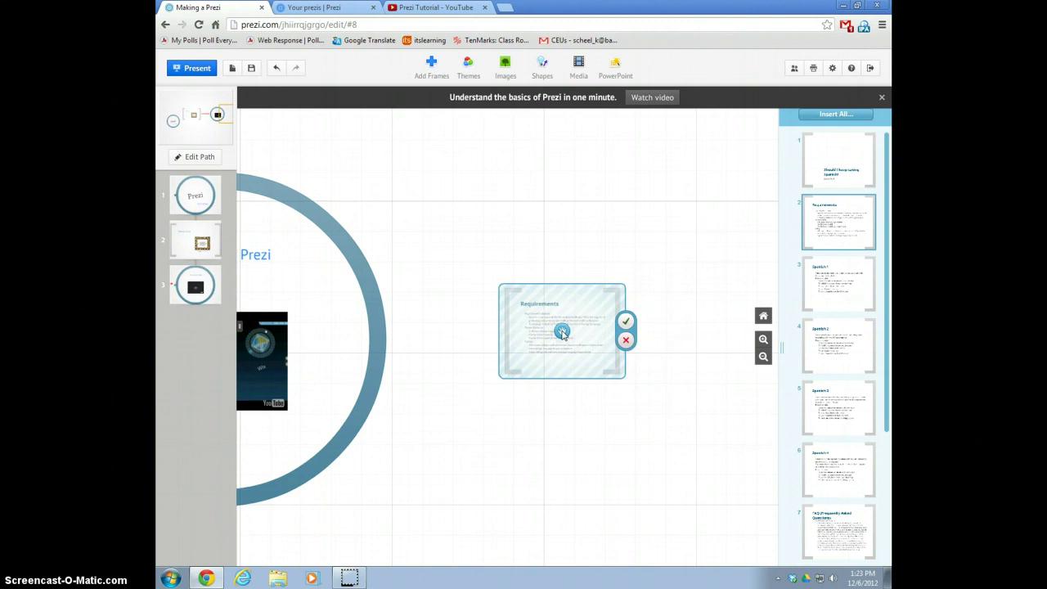
{"action": "left_click", "coordinate": [627, 321]}
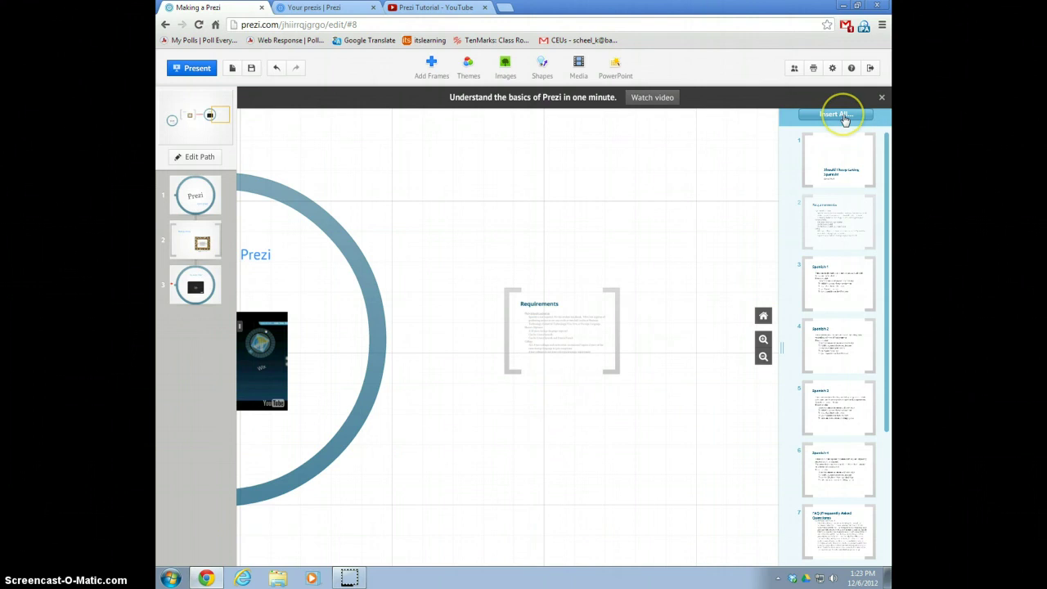
{"action": "left_click", "coordinate": [882, 98]}
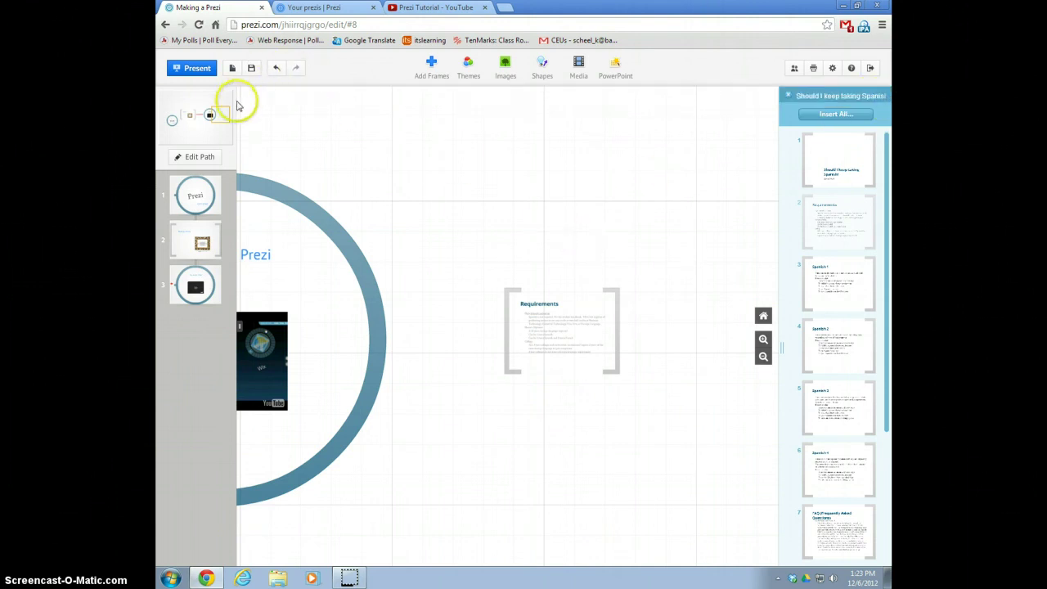
Step: Start editing the path, add the "Prezi" title text as a path point and reorder it to step 2
{"action": "left_click", "coordinate": [202, 157]}
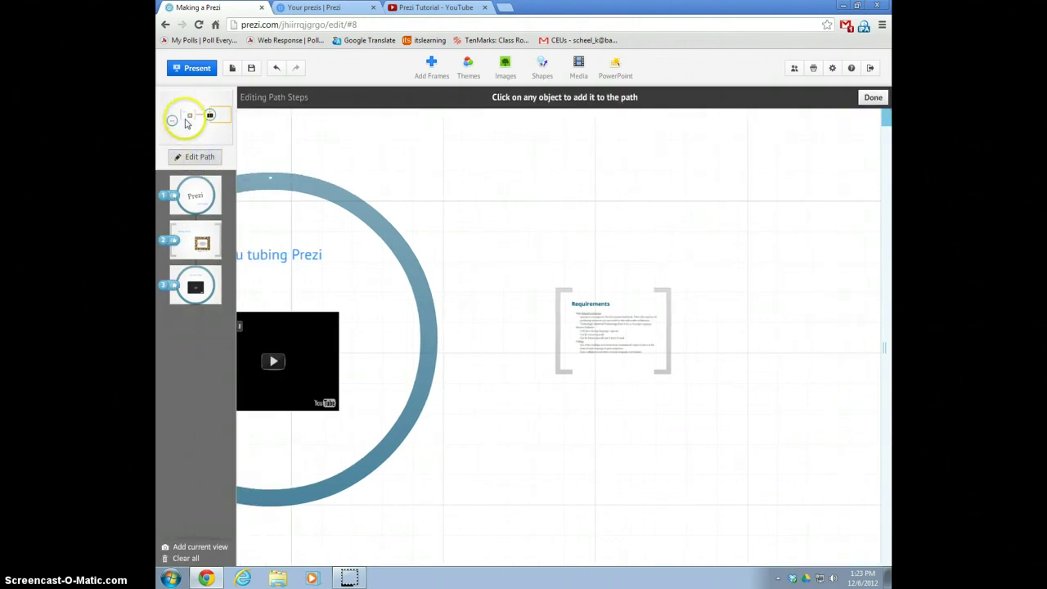
{"action": "left_click_drag", "start_coordinate": [537, 186], "coordinate": [767, 206]}
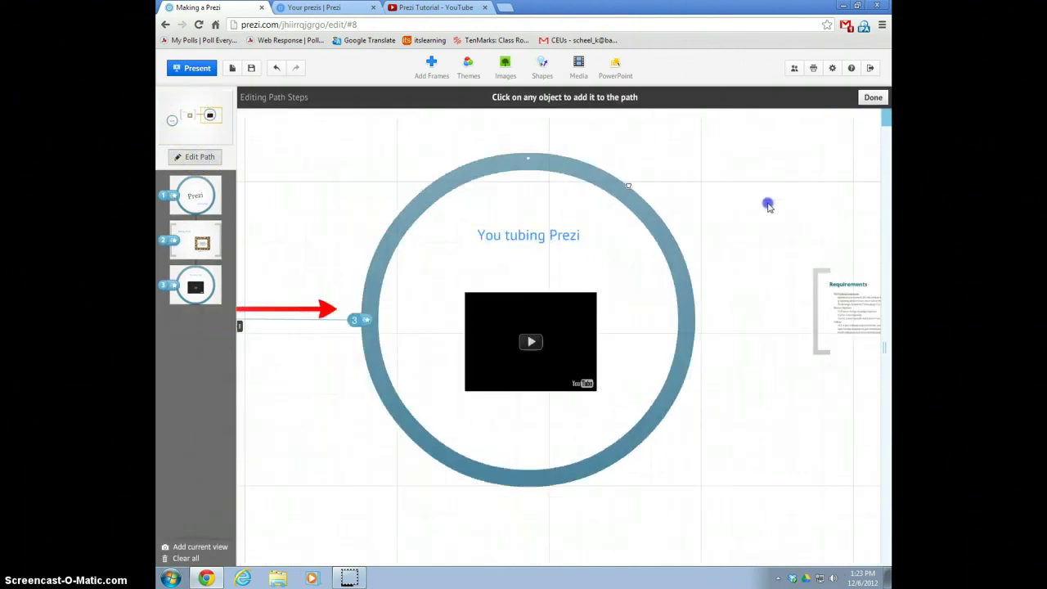
{"action": "left_click", "coordinate": [192, 193]}
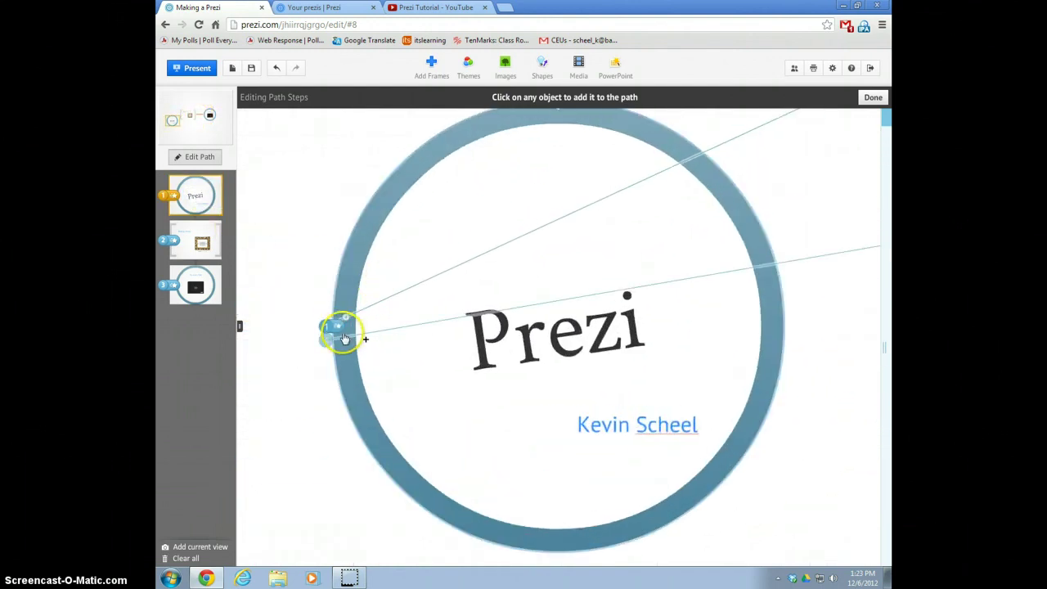
{"action": "left_click_drag", "start_coordinate": [338, 328], "coordinate": [246, 247]}
{"action": "left_click_drag", "start_coordinate": [431, 285], "coordinate": [593, 331]}
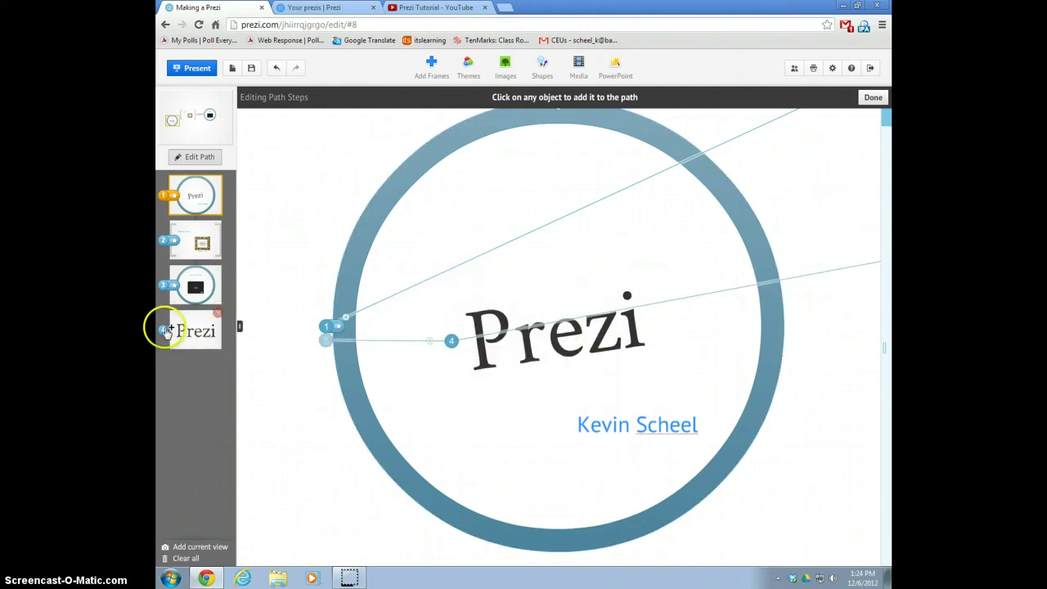
{"action": "left_click_drag", "start_coordinate": [196, 331], "coordinate": [185, 240]}
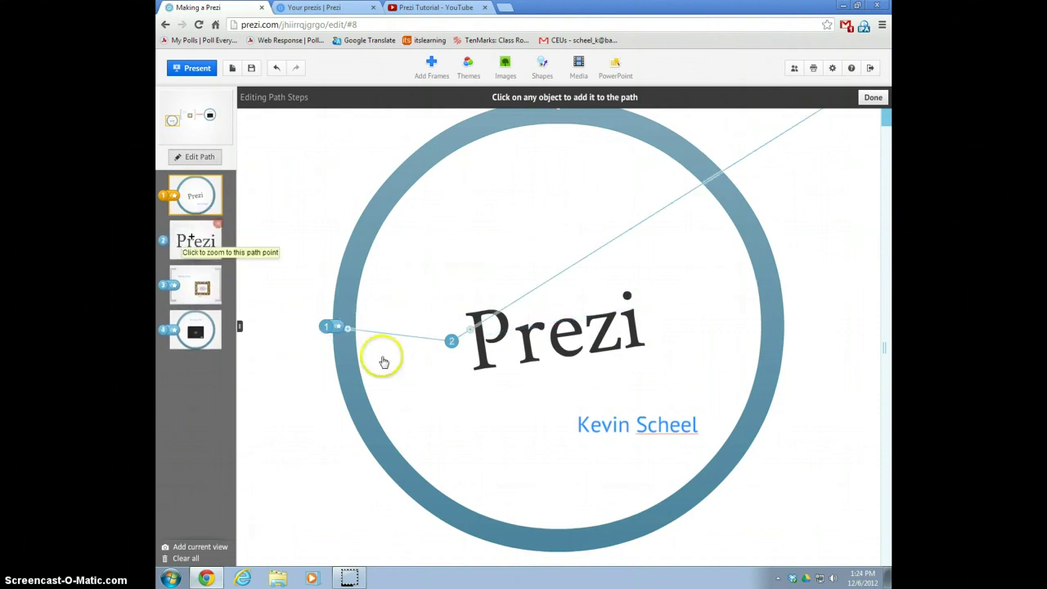
Step: Add the gold frame image to the path and reorder it to step 4, after the bracket frame
{"action": "left_click_drag", "start_coordinate": [834, 175], "coordinate": [307, 376]}
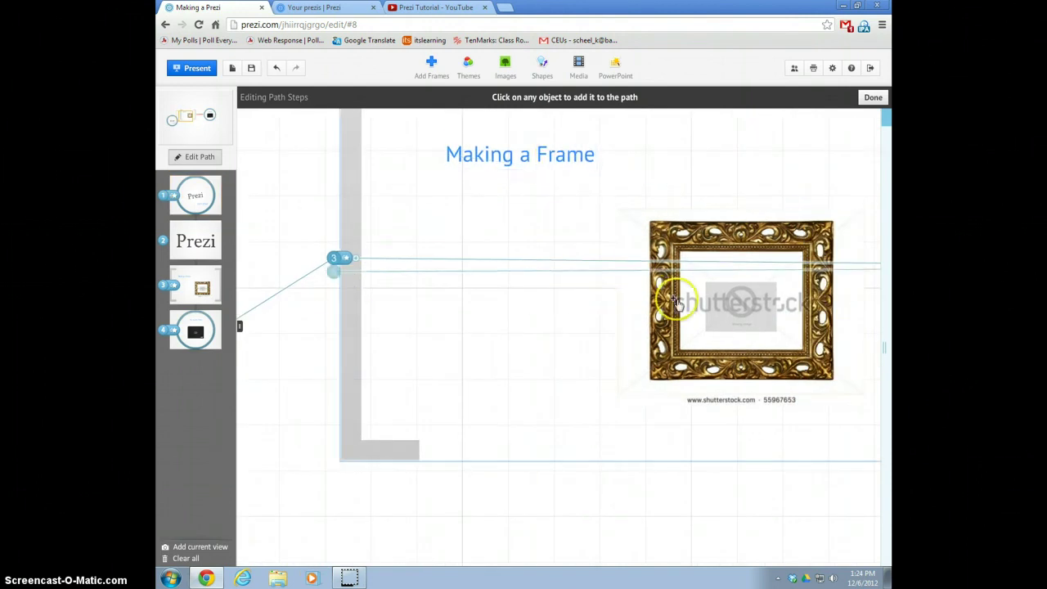
{"action": "left_click", "coordinate": [746, 309]}
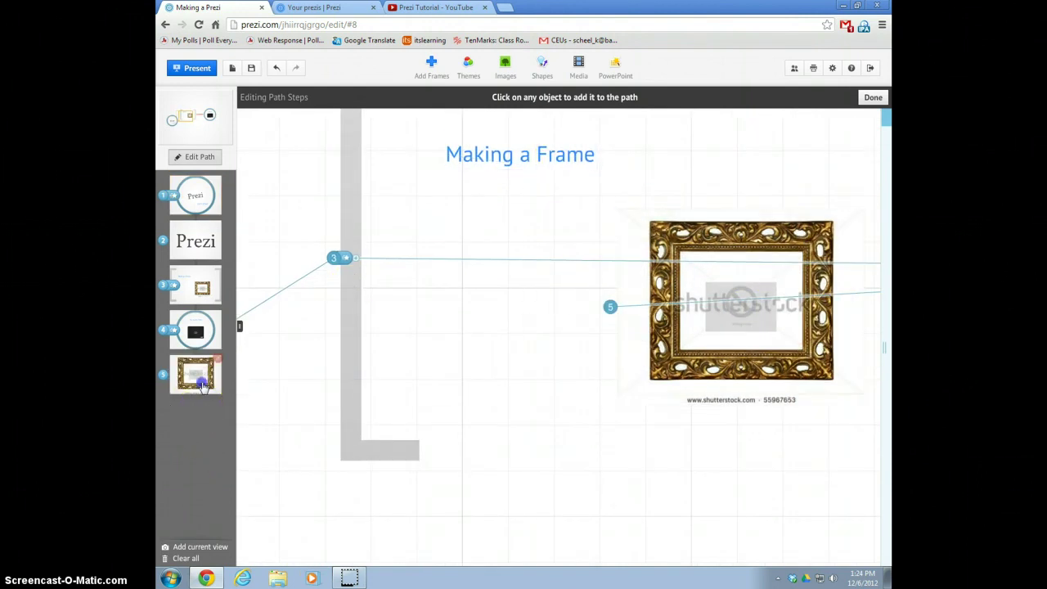
{"action": "left_click_drag", "start_coordinate": [202, 384], "coordinate": [195, 330]}
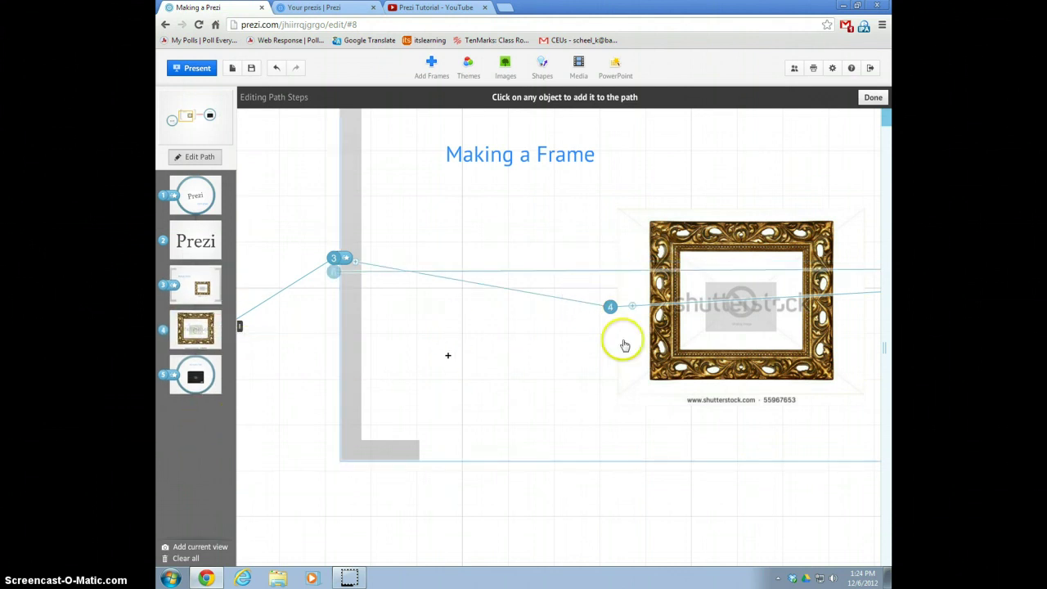
Step: Add the red arrow to the path as step 5, between the gold frame image and the circle frame
{"action": "left_click_drag", "start_coordinate": [858, 509], "coordinate": [238, 502]}
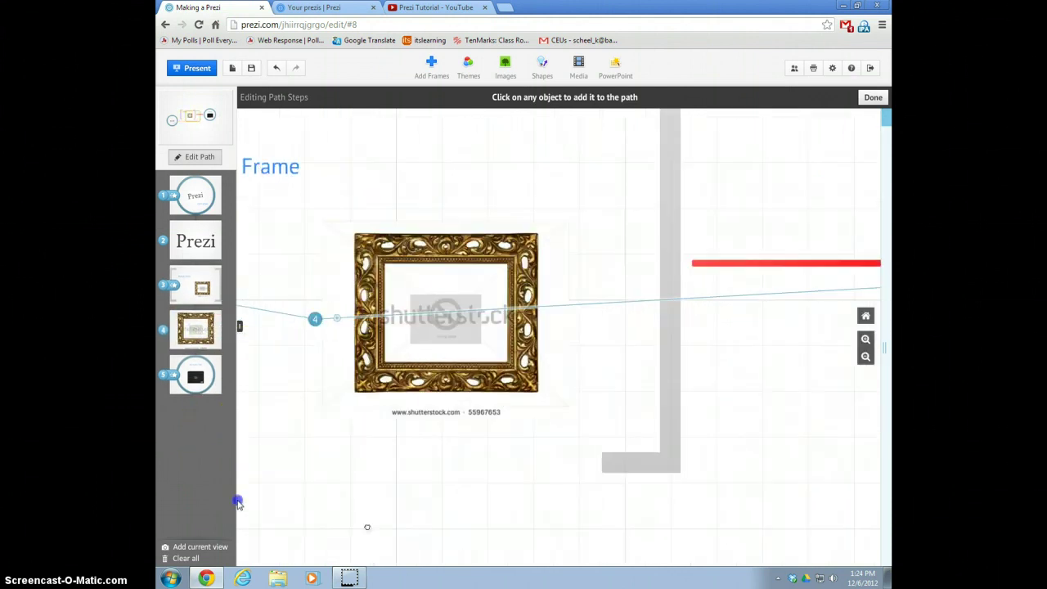
{"action": "left_click_drag", "start_coordinate": [627, 413], "coordinate": [505, 497]}
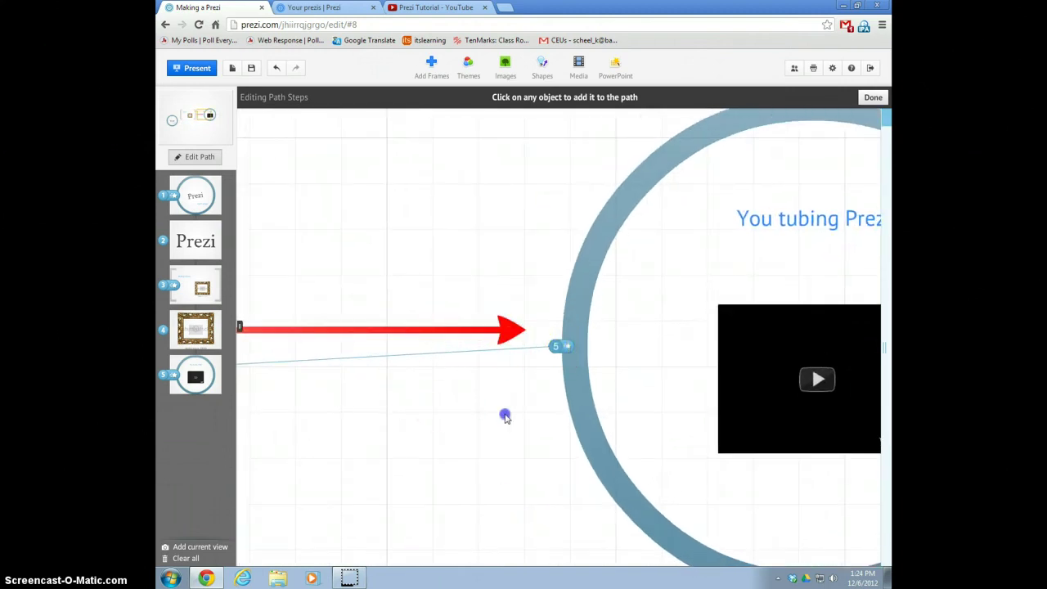
{"action": "left_click_drag", "start_coordinate": [503, 416], "coordinate": [781, 410]}
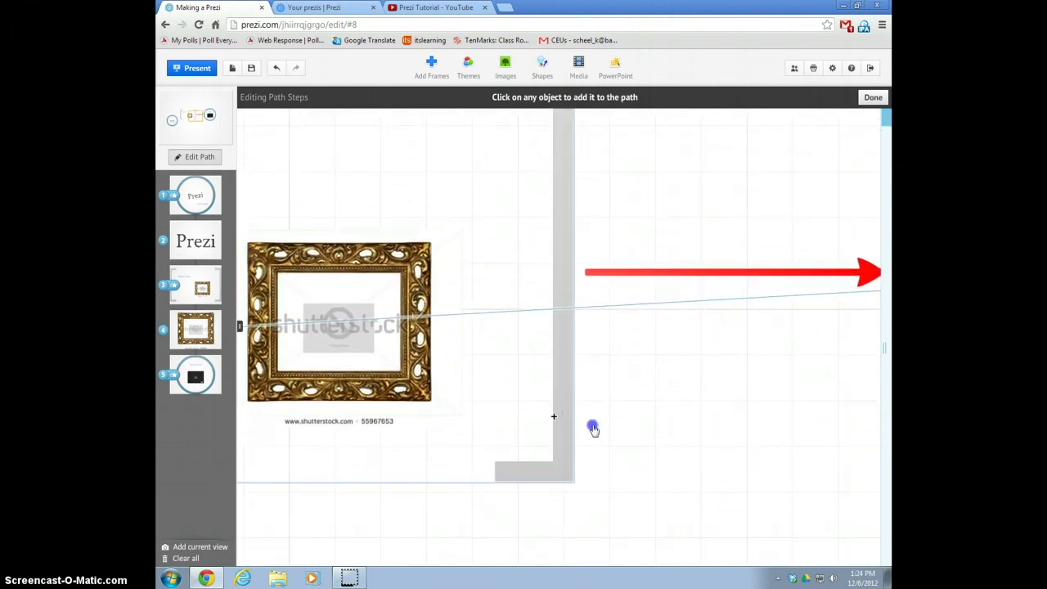
{"action": "left_click_drag", "start_coordinate": [591, 427], "coordinate": [647, 431]}
{"action": "mouse_move", "coordinate": [343, 350]}
{"action": "left_mouse_down"}
{"action": "mouse_move", "coordinate": [338, 337]}
{"action": "mouse_move", "coordinate": [770, 286]}
{"action": "left_mouse_up"}
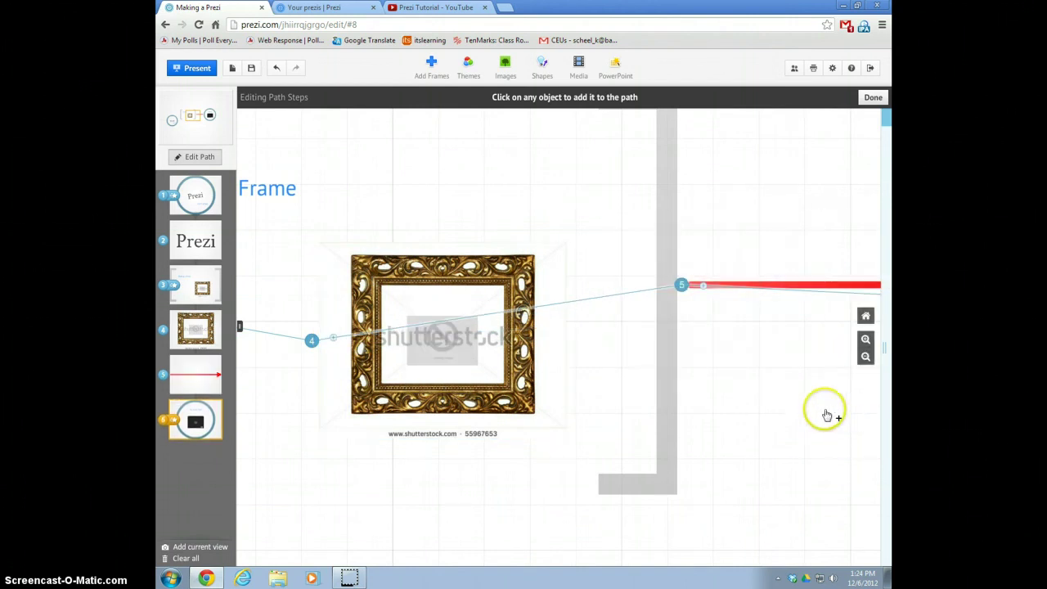
Step: Add the YouTube video inside the "You tubing Prezi" circle to the path as step 7
{"action": "left_click_drag", "start_coordinate": [845, 436], "coordinate": [502, 461]}
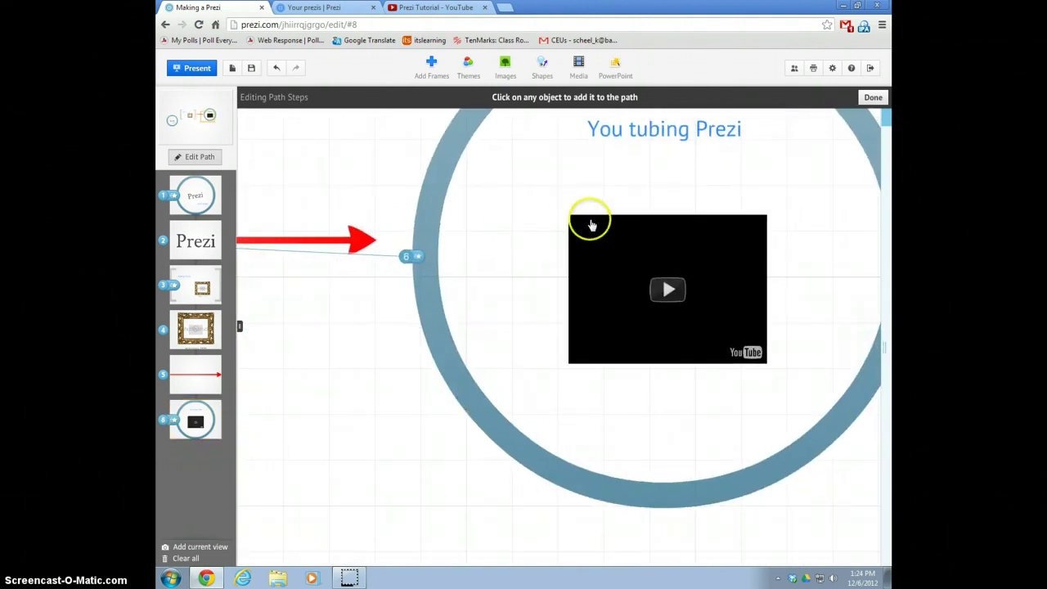
{"action": "left_click", "coordinate": [667, 290]}
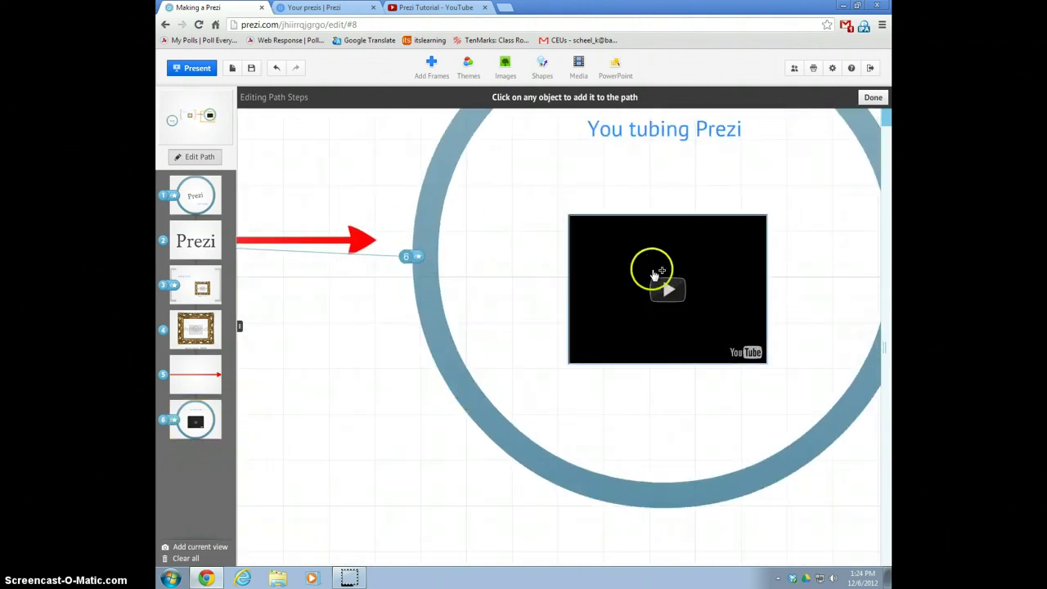
{"action": "left_click", "coordinate": [664, 288]}
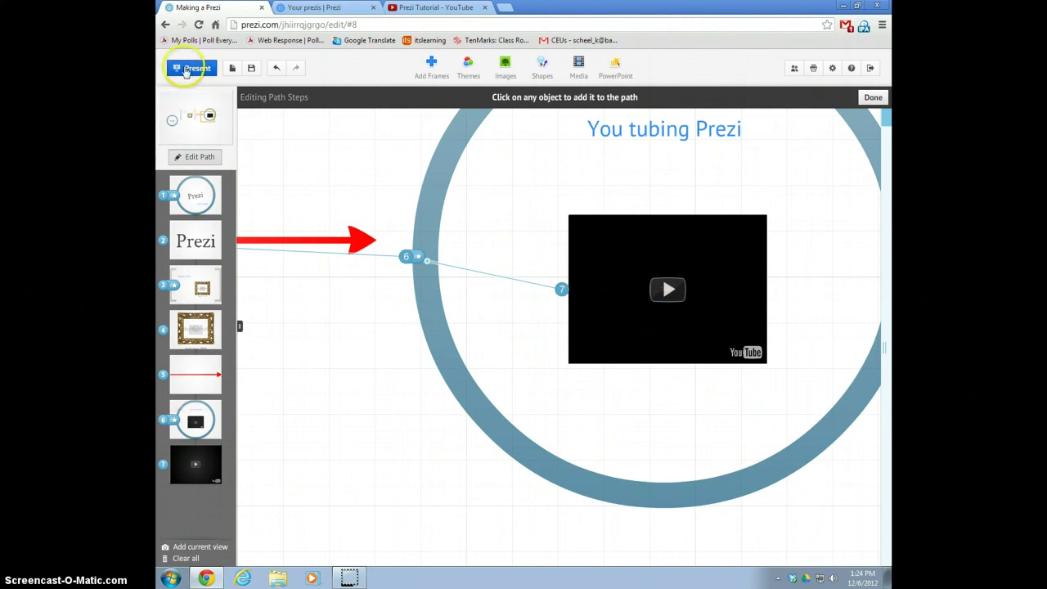
Step: Present the prezi, allow full screen, and advance through the path from the title circle past the gold frame image
{"action": "left_click", "coordinate": [185, 68]}
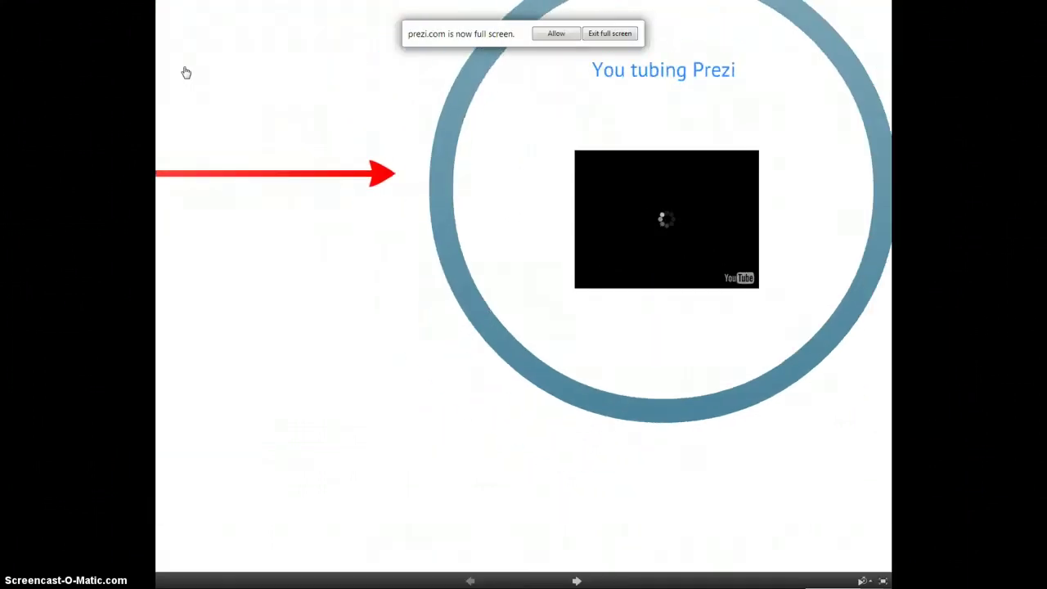
{"action": "left_click", "coordinate": [557, 34]}
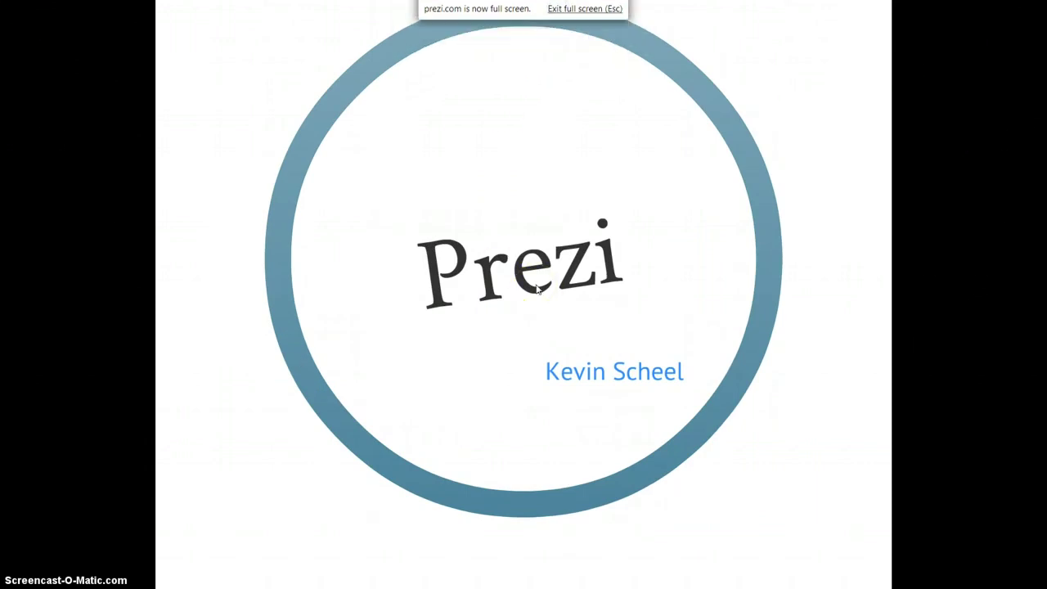
{"action": "left_click", "coordinate": [537, 288]}
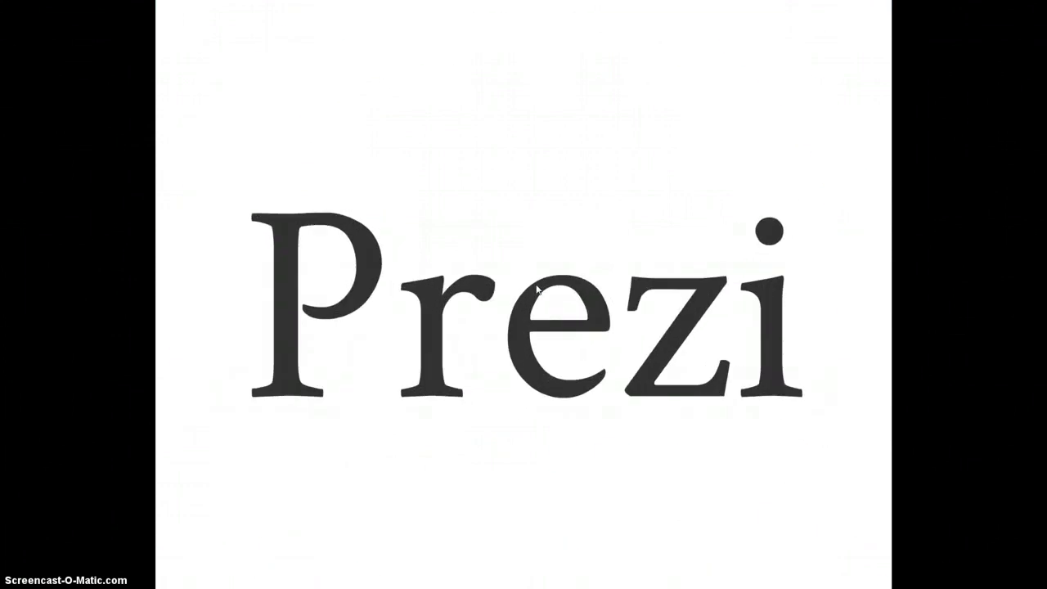
{"action": "key", "text": "Right"}
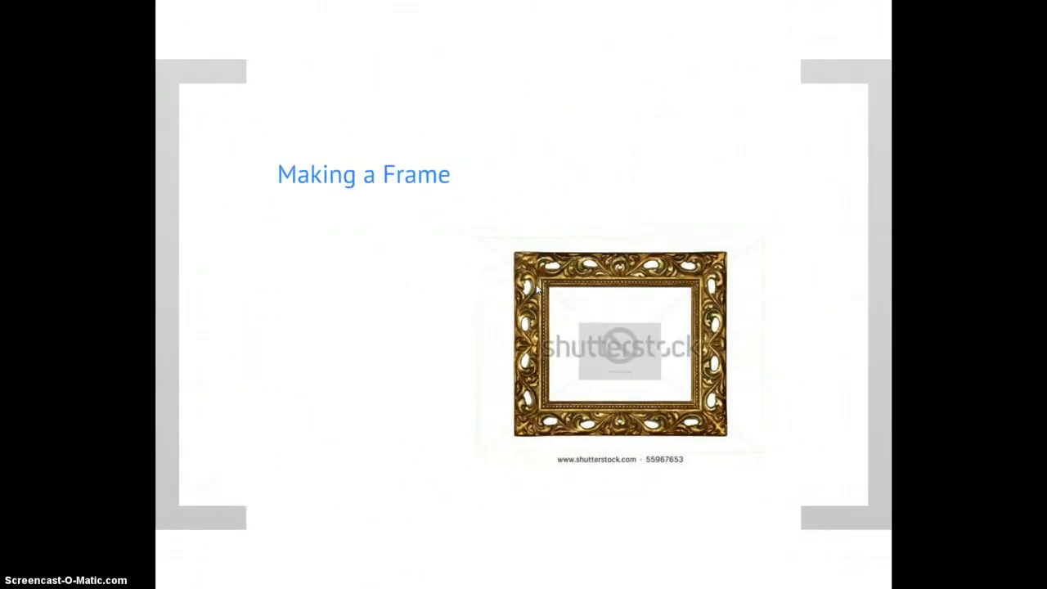
{"action": "key", "text": "Right"}
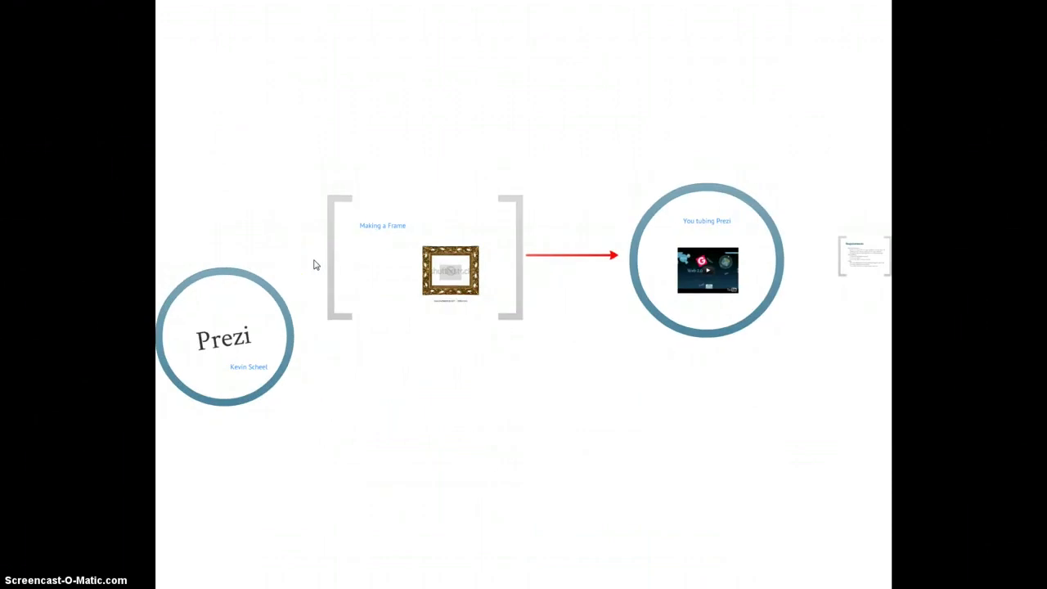
{"action": "key", "text": "Right"}
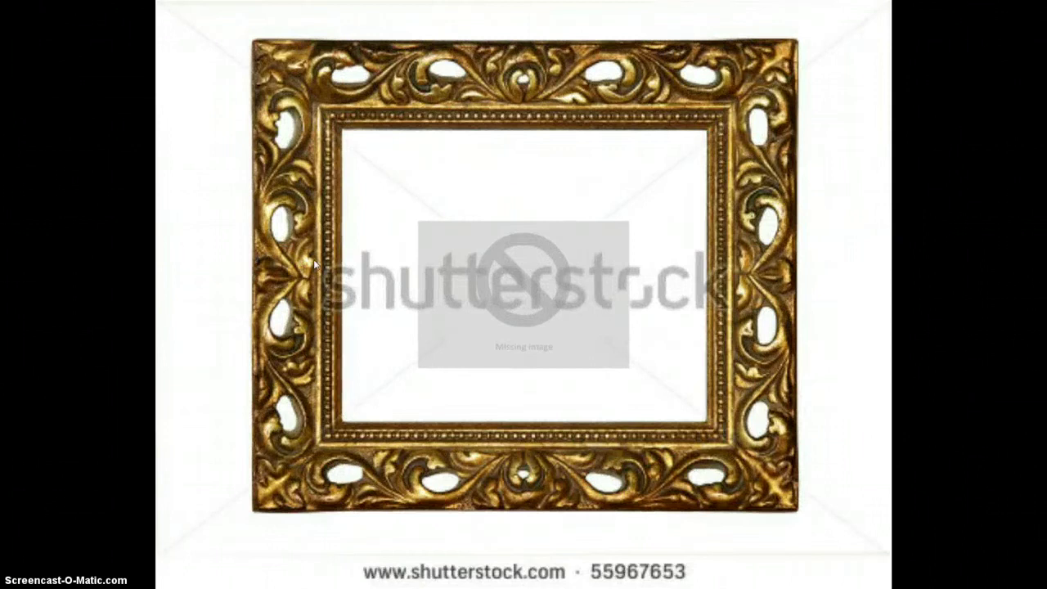
{"action": "key", "text": "Right"}
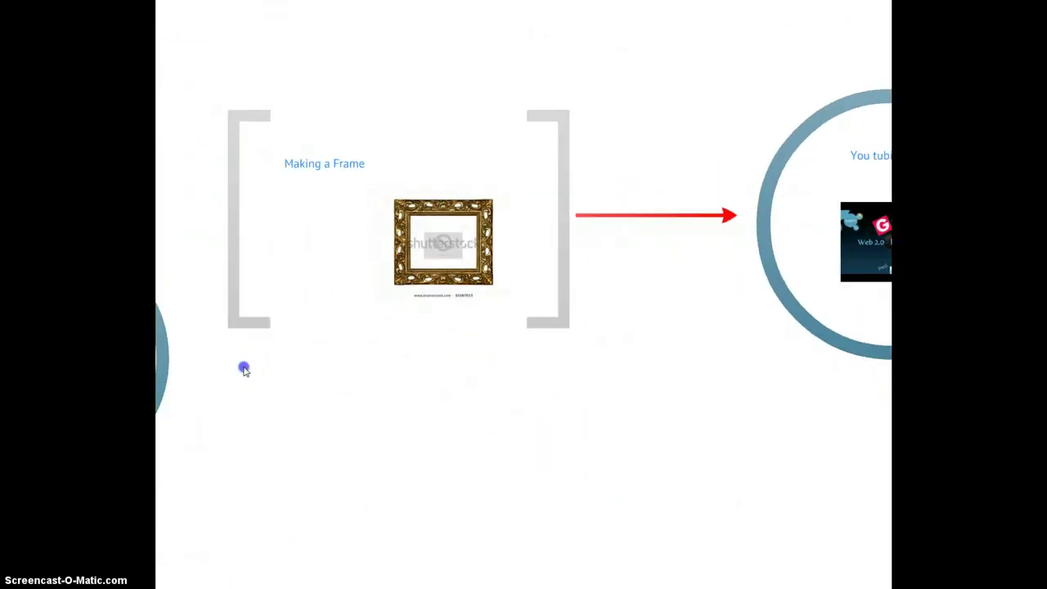
Step: Continue the presentation to the YouTube video, pause its playback and exit full screen
{"action": "key", "text": "Left"}
{"action": "key", "text": "Right"}
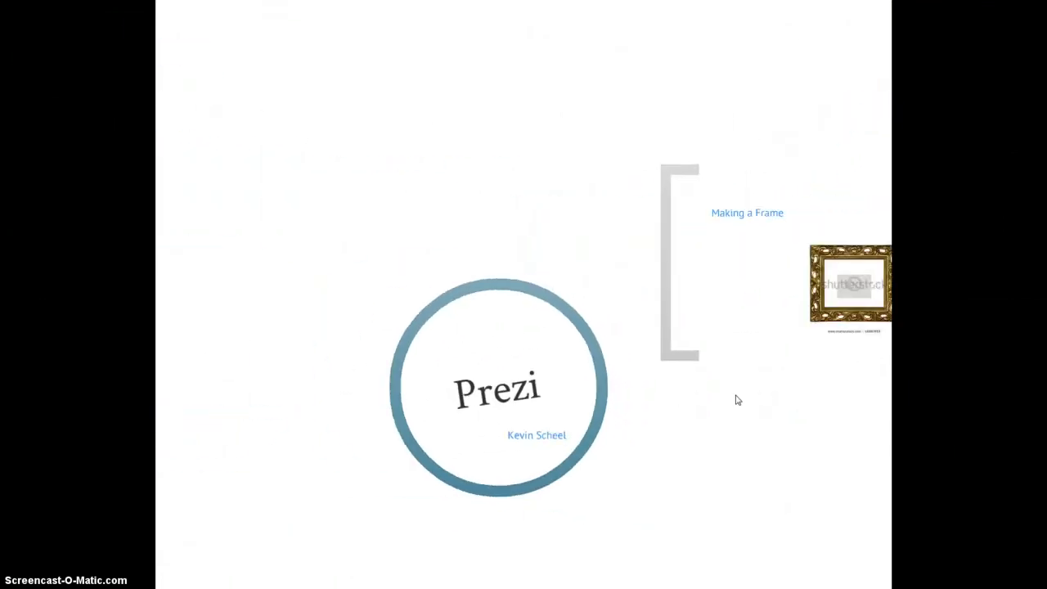
{"action": "key", "text": "Right"}
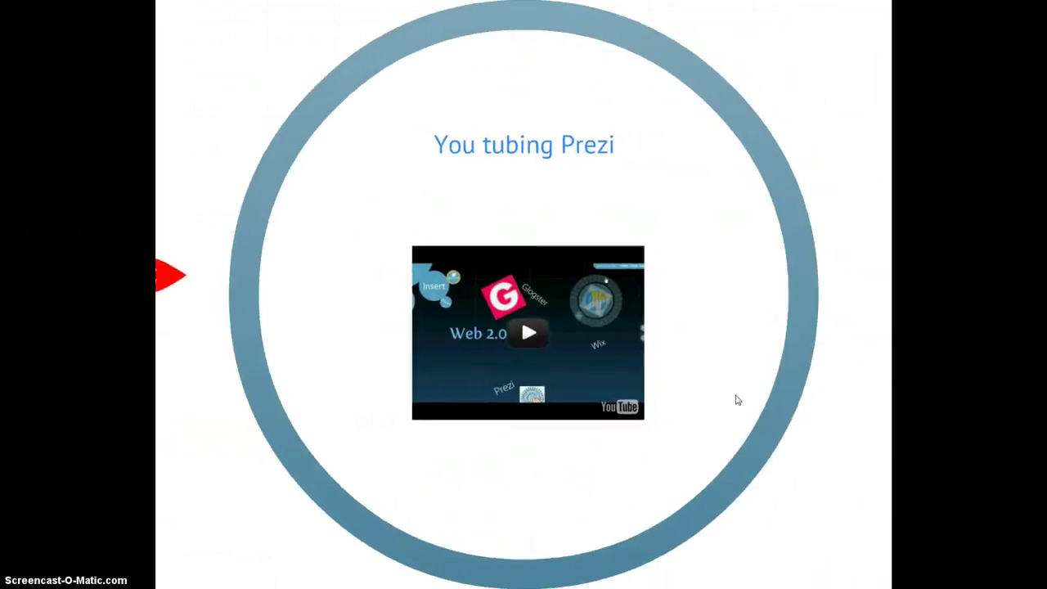
{"action": "key", "text": "Right"}
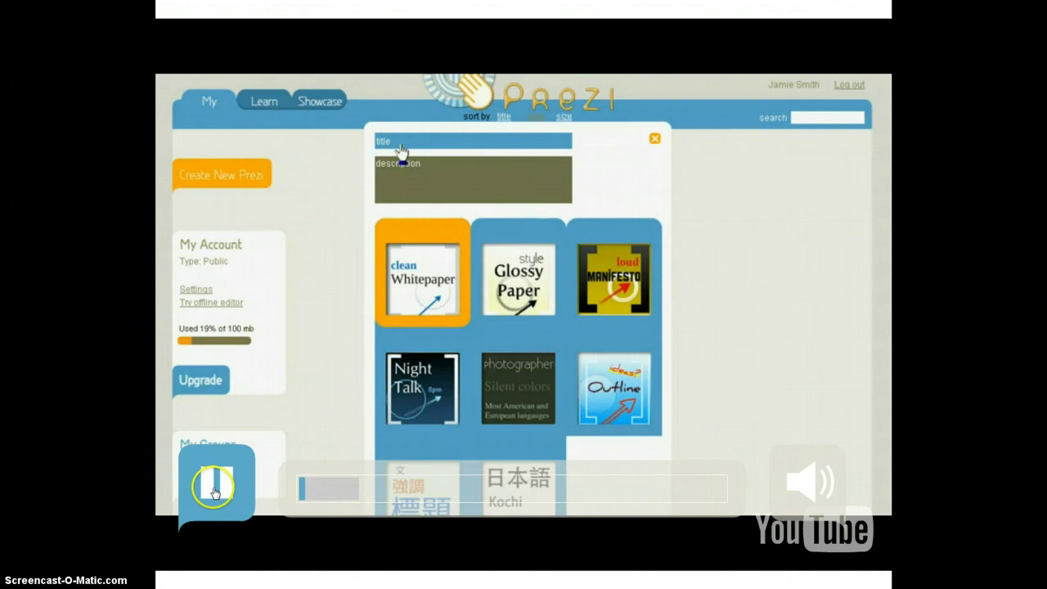
{"action": "left_click", "coordinate": [214, 490]}
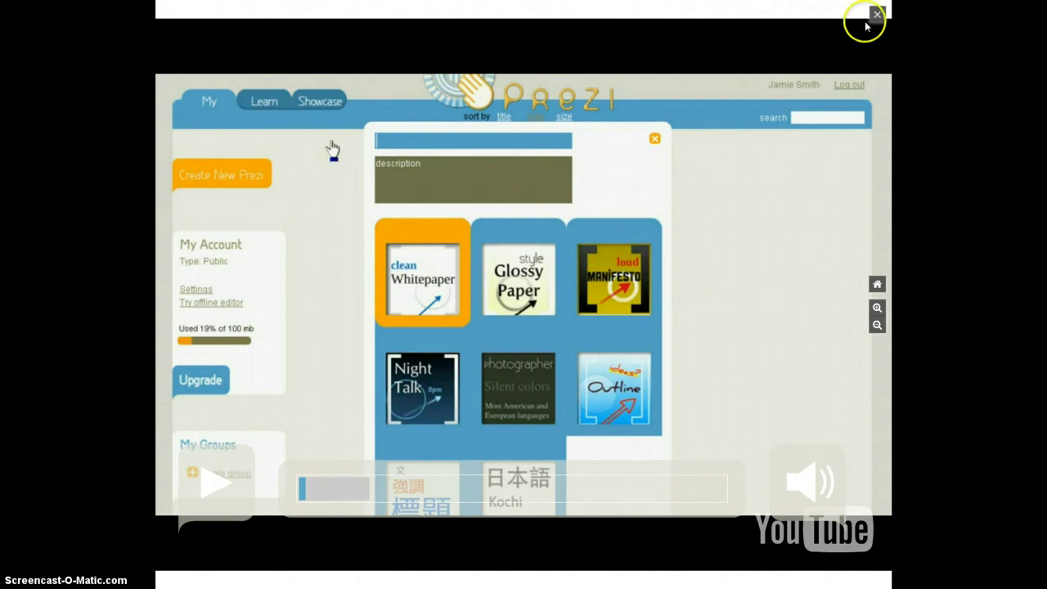
{"action": "left_click", "coordinate": [876, 15]}
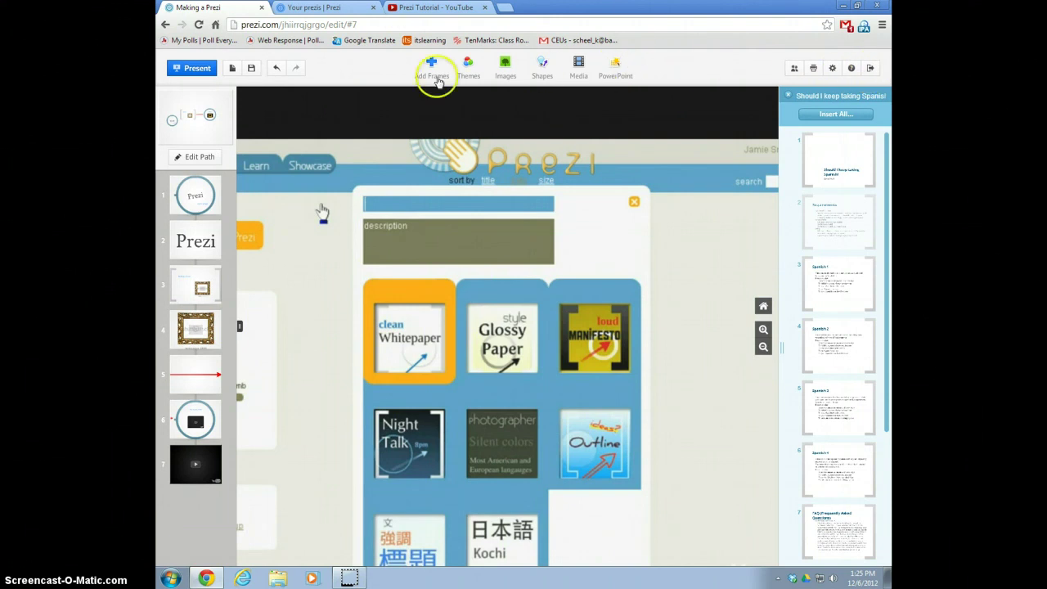
Step: Save the prezi and look over the online presentation, editing invitation and sharing options
{"action": "left_click", "coordinate": [252, 70]}
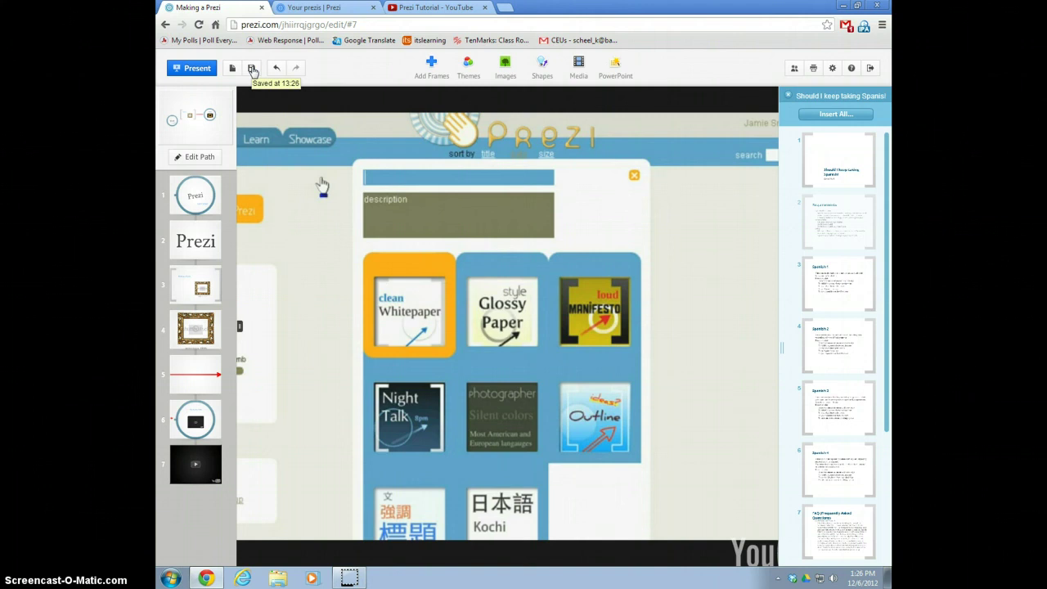
{"action": "left_click", "coordinate": [794, 70]}
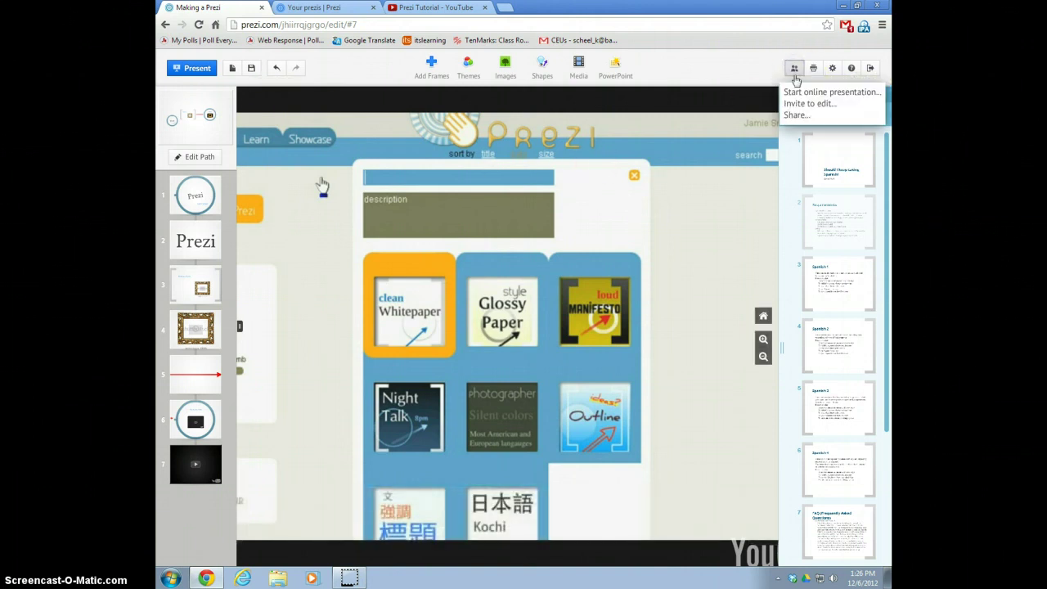
{"action": "left_click", "coordinate": [801, 105]}
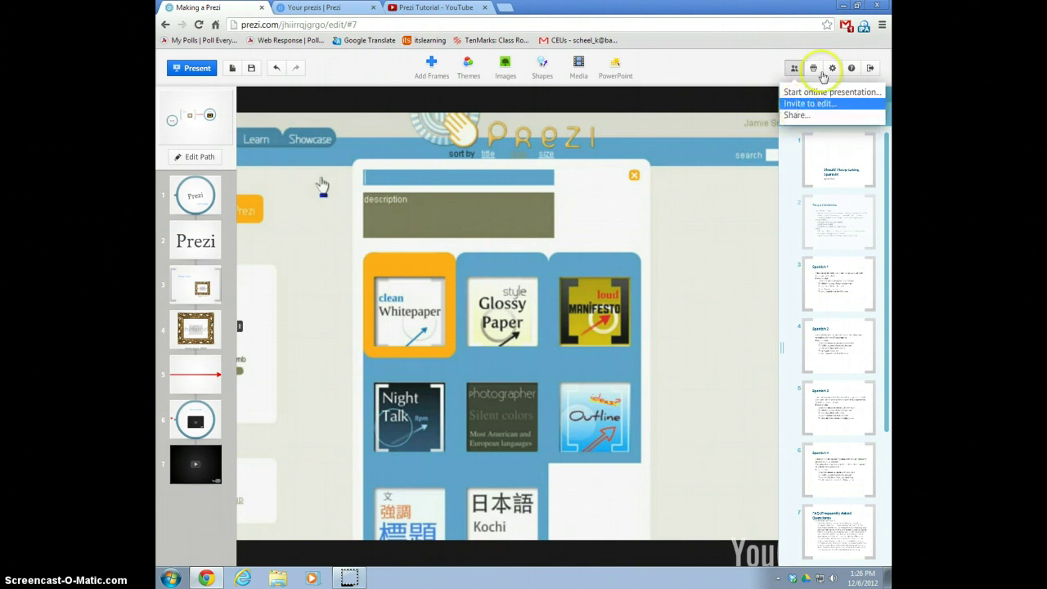
{"action": "left_click", "coordinate": [754, 59]}
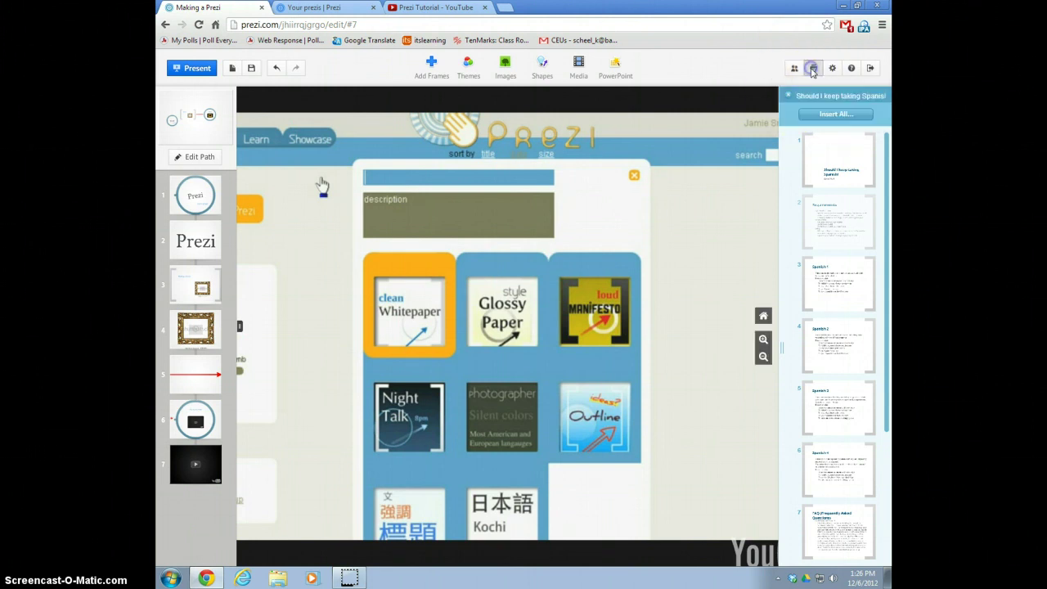
Step: Look over the print and screen ratio options, and exit the editor to the prezi's own page
{"action": "left_click", "coordinate": [813, 69]}
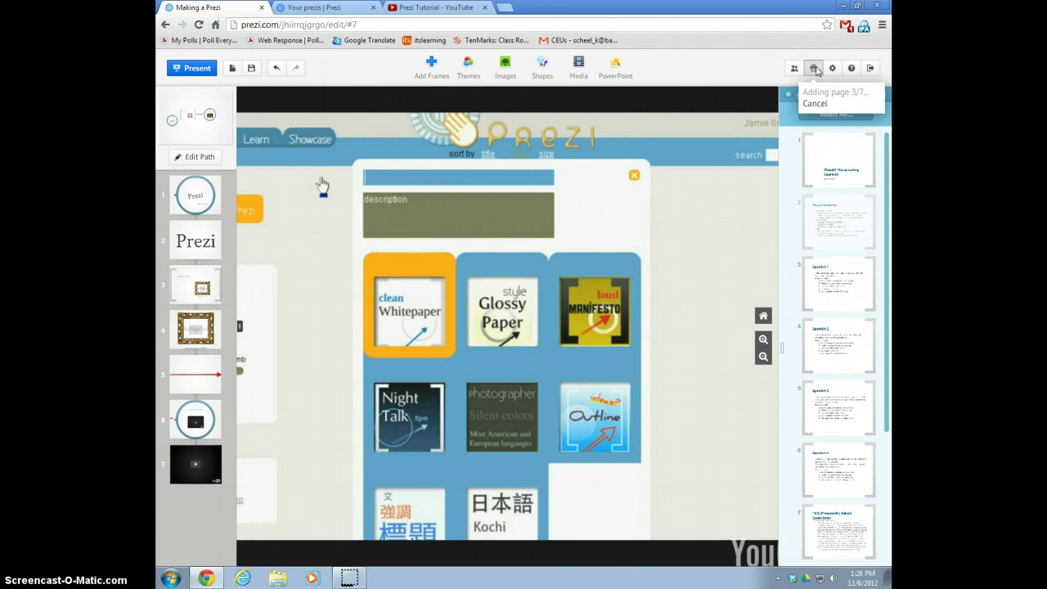
{"action": "left_click", "coordinate": [833, 69]}
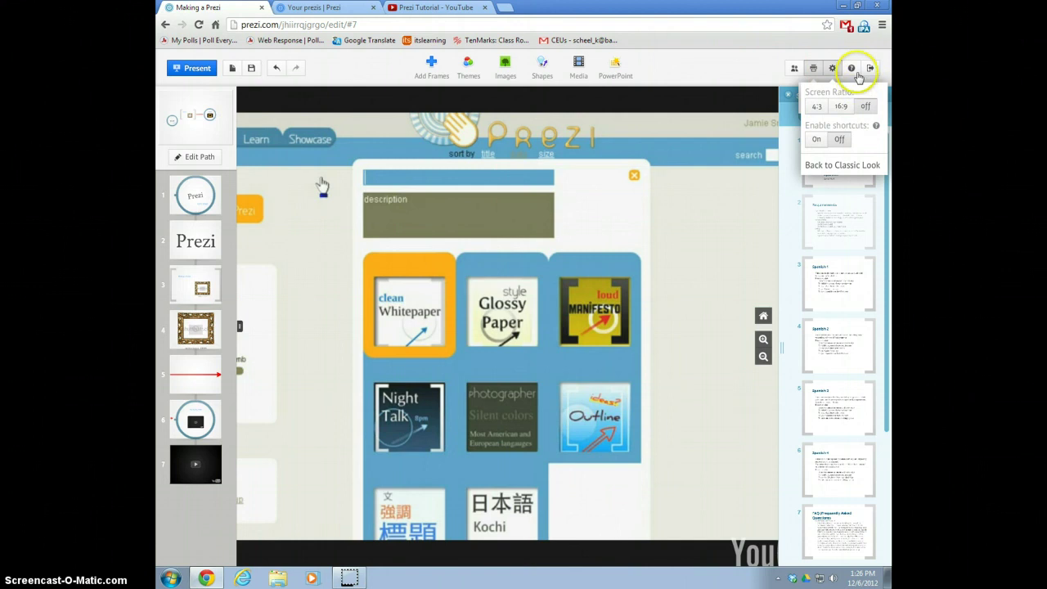
{"action": "left_click", "coordinate": [871, 71]}
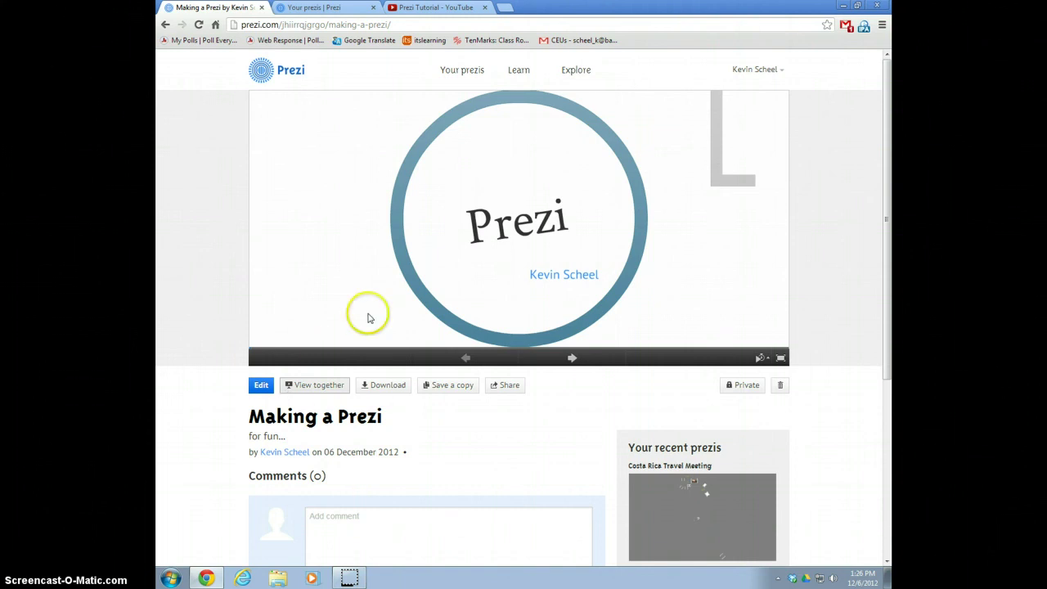
Step: Set the privacy state of "Making a Prezi" to Public and close the privacy settings
{"action": "left_click", "coordinate": [740, 388]}
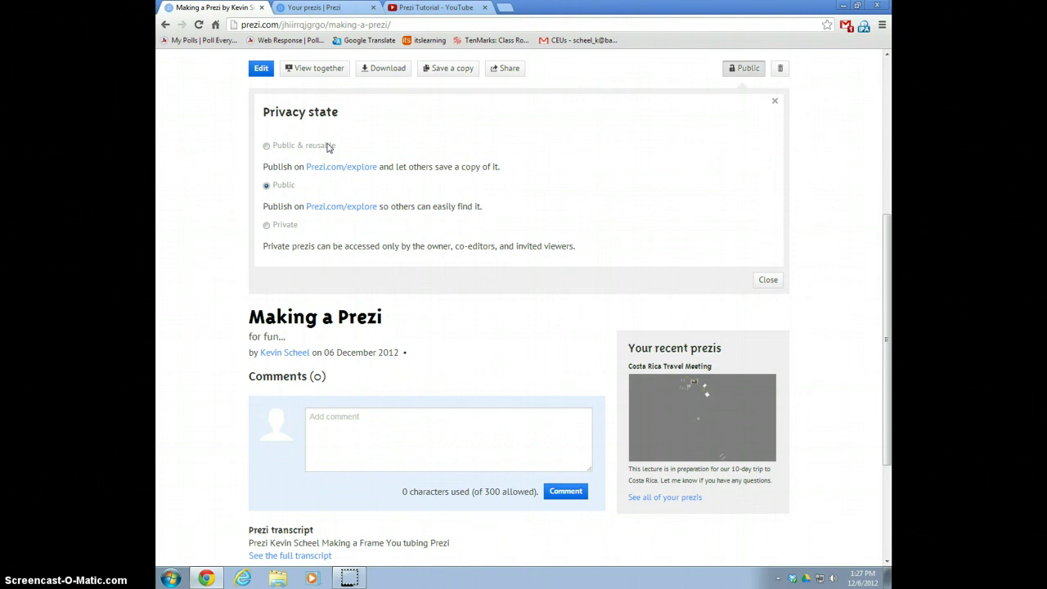
{"action": "left_click", "coordinate": [282, 228]}
{"action": "left_click", "coordinate": [266, 186]}
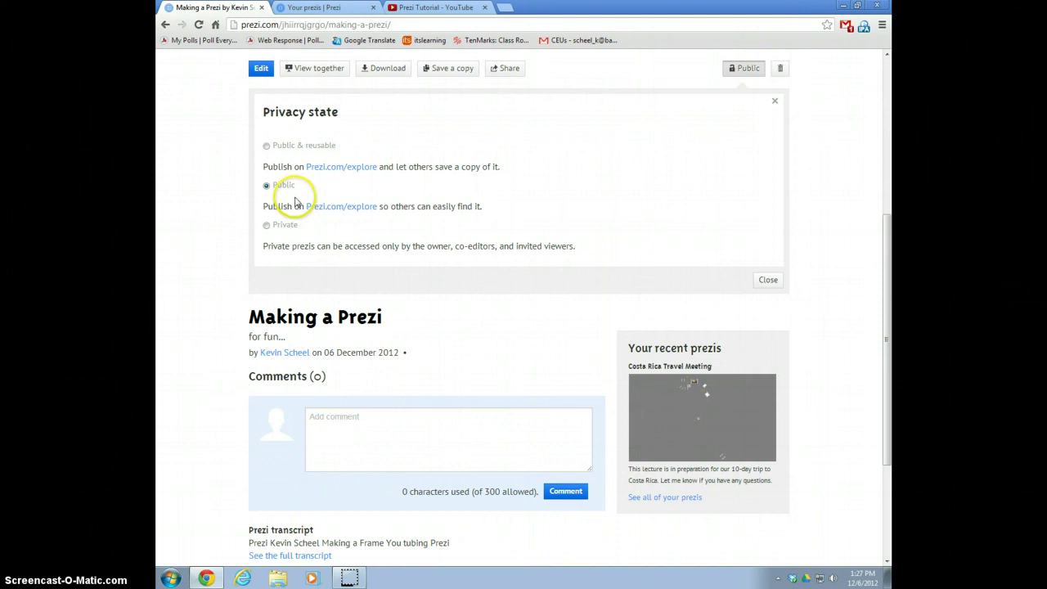
{"action": "left_click", "coordinate": [764, 281]}
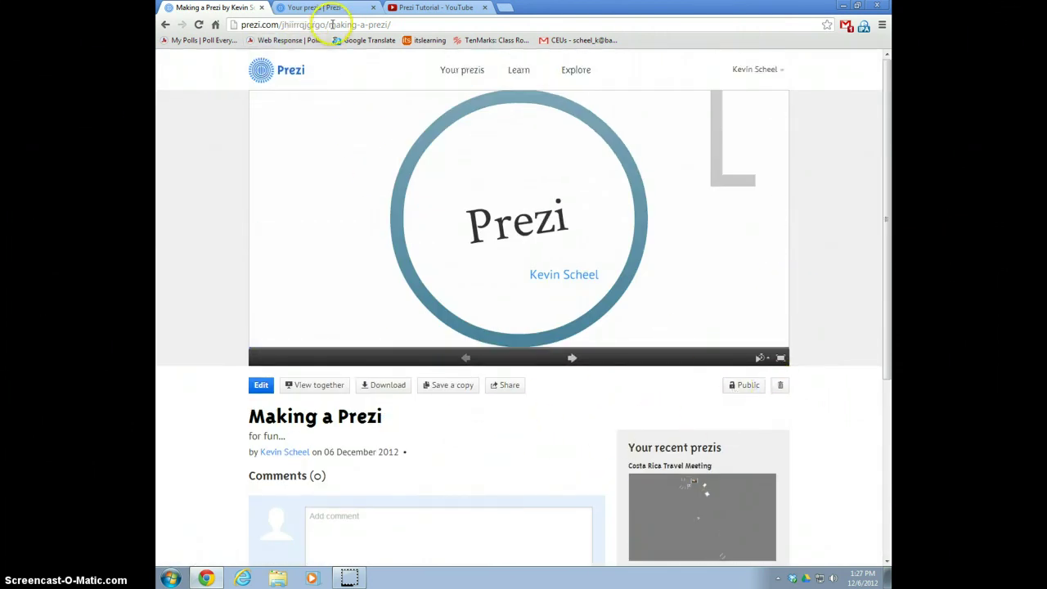
Step: Copy the prezi's view-only share link and display its embed code options
{"action": "left_click", "coordinate": [507, 384]}
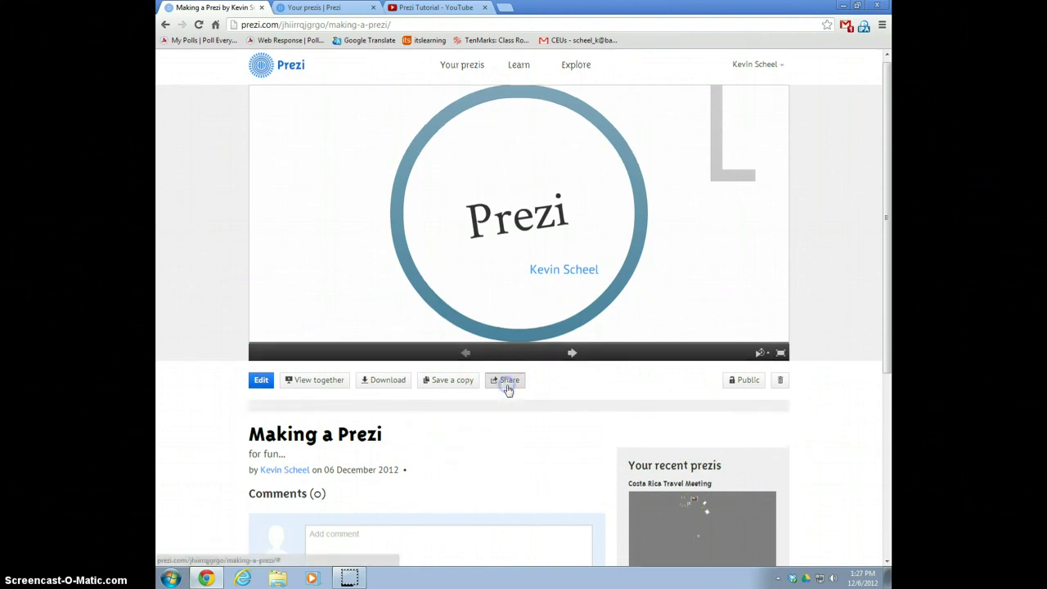
{"action": "left_click", "coordinate": [730, 193]}
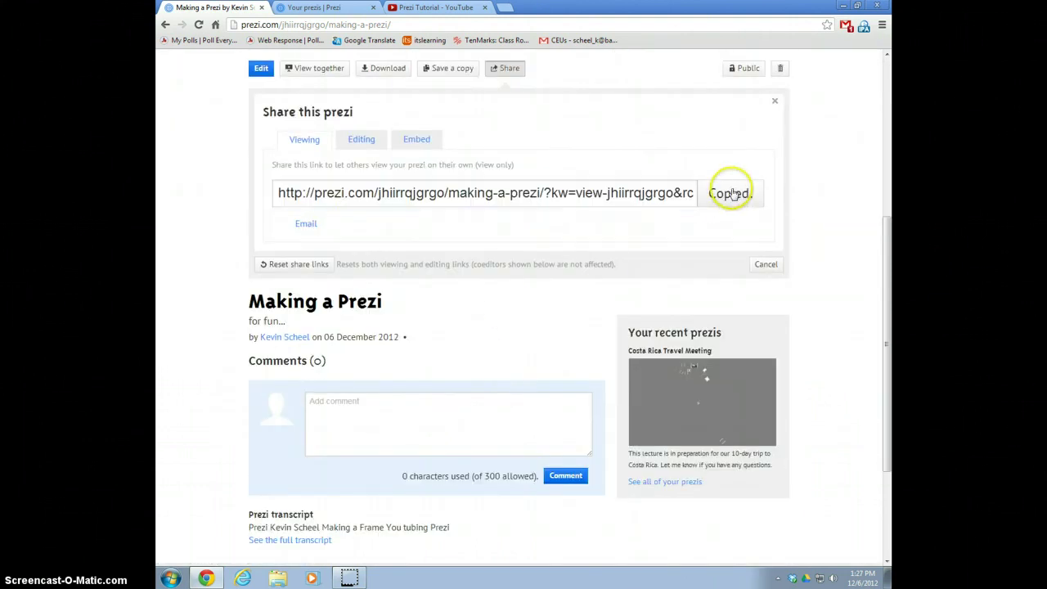
{"action": "left_click", "coordinate": [417, 139]}
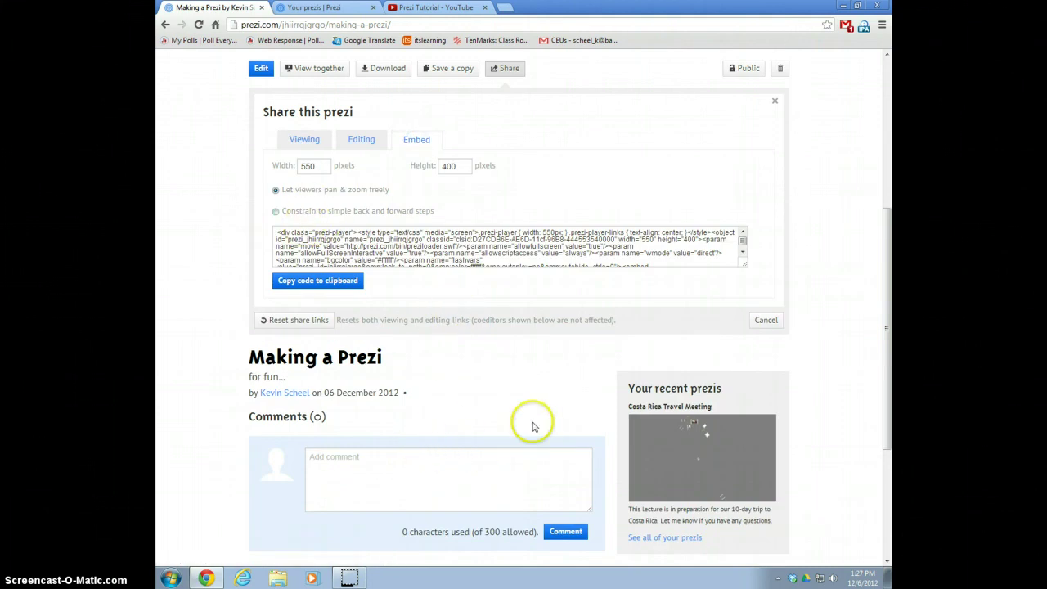
Step: Reopen "Making a Prezi" in the editor from its page
{"action": "scroll", "coordinate": [532, 426], "scroll_direction": "up", "scroll_amount": 4}
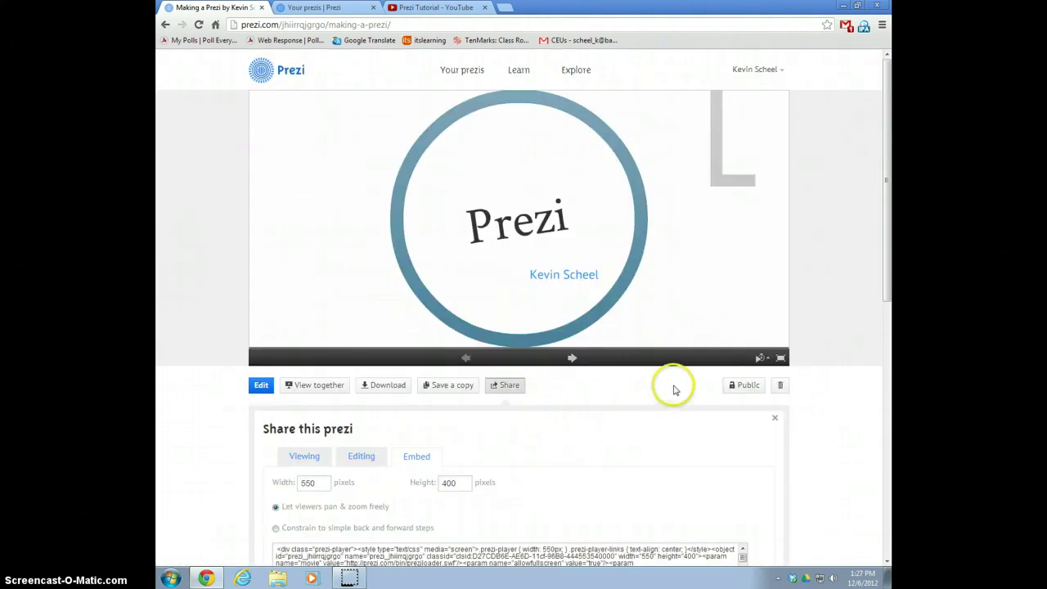
{"action": "left_click", "coordinate": [477, 72]}
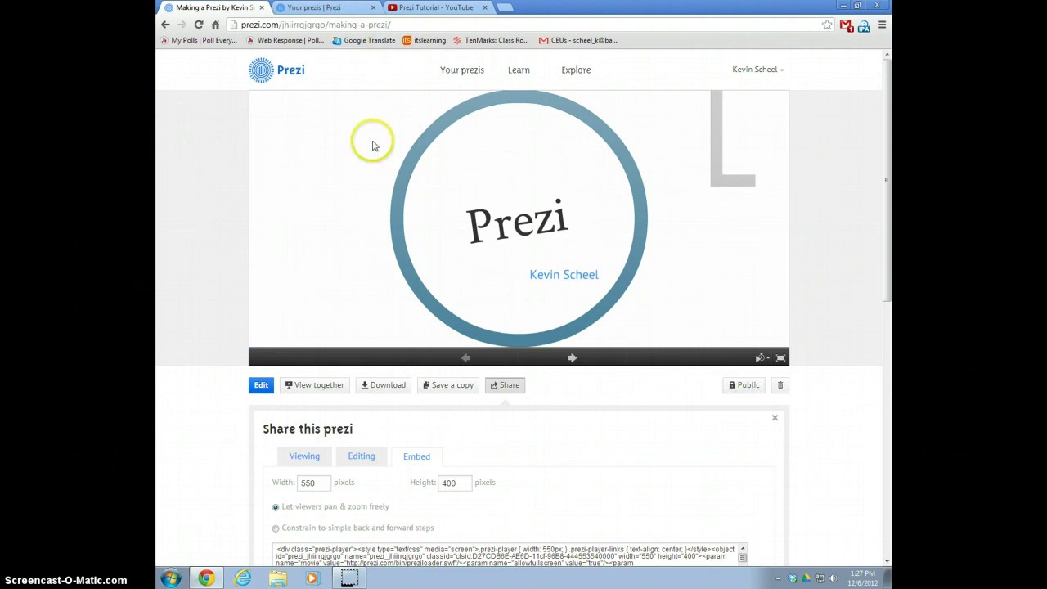
{"action": "left_click", "coordinate": [262, 385]}
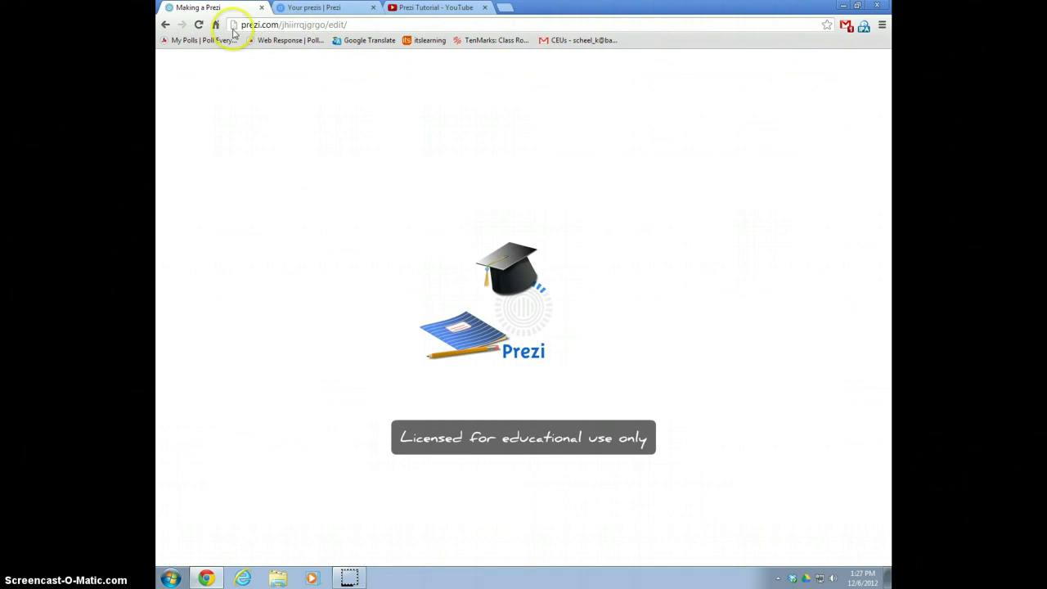
Step: Copy the web address of the prezi's edit page, and exit the editor to the prezi's own page
{"action": "left_click", "coordinate": [313, 27]}
{"action": "right_click", "coordinate": [313, 27]}
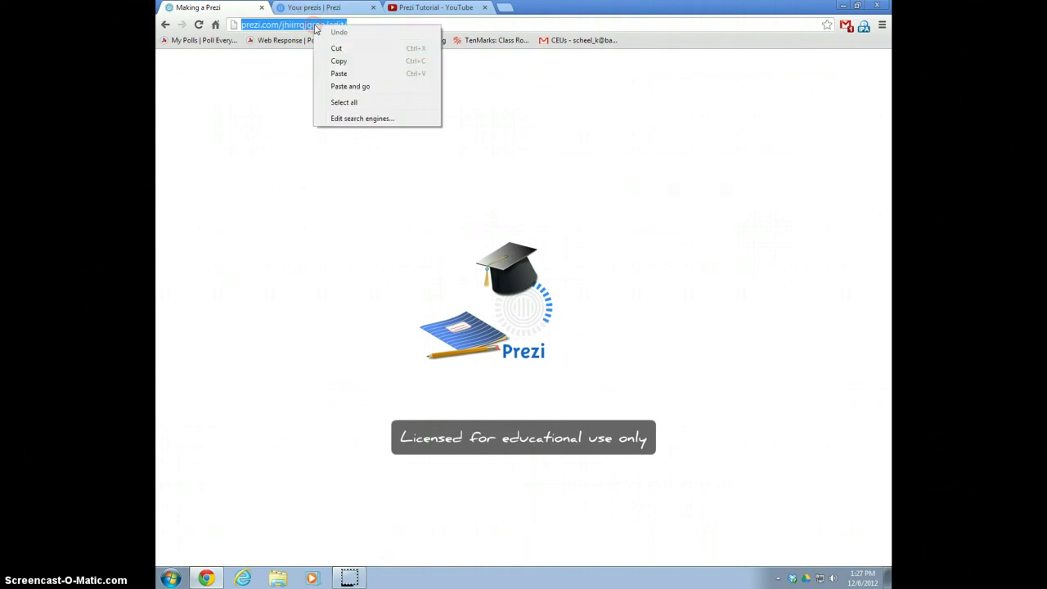
{"action": "left_click", "coordinate": [338, 61]}
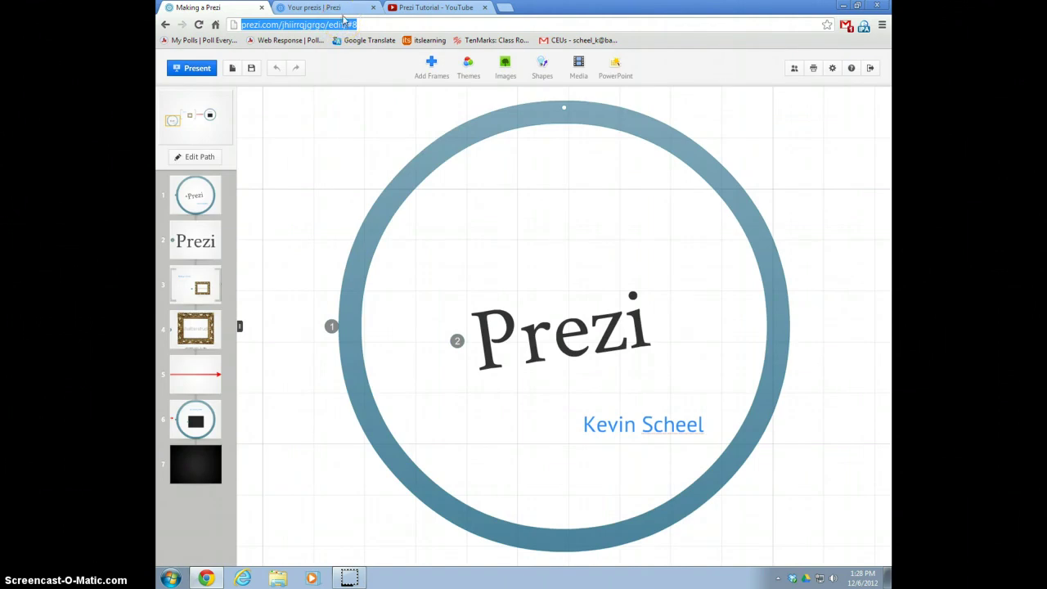
{"action": "left_click", "coordinate": [870, 68]}
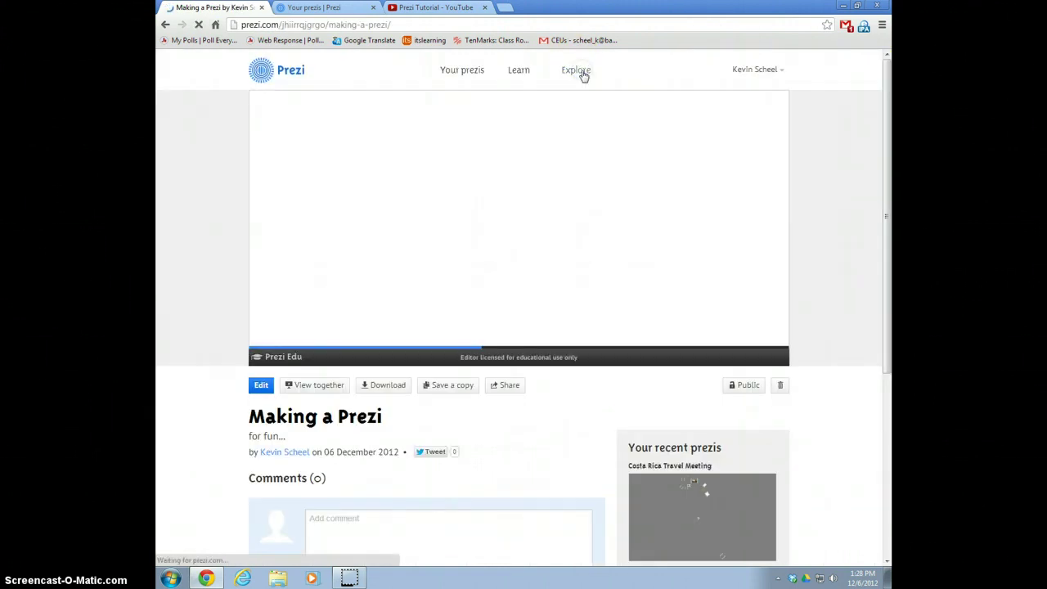
Step: Search the public prezis on the Explore page for the author's last name and look through the first page of results
{"action": "left_click", "coordinate": [583, 73]}
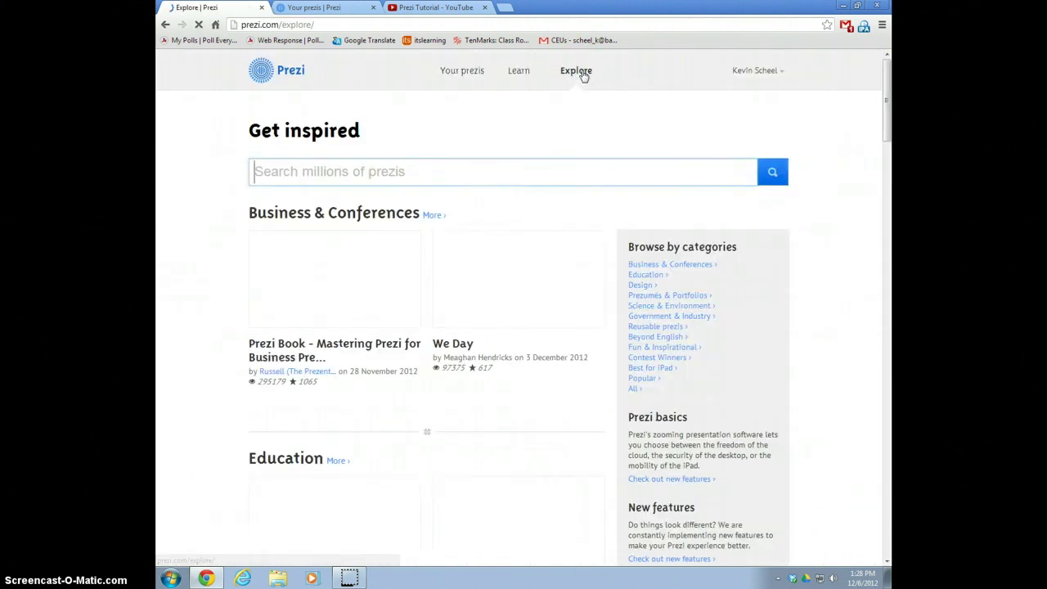
{"action": "left_click", "coordinate": [383, 172]}
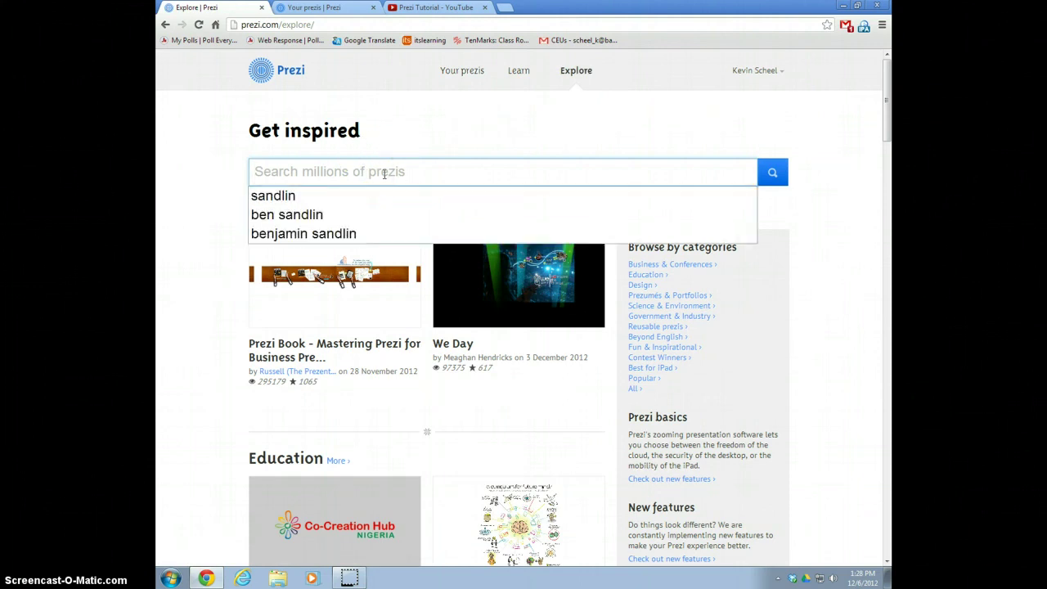
{"action": "type", "text": "Scheel"}
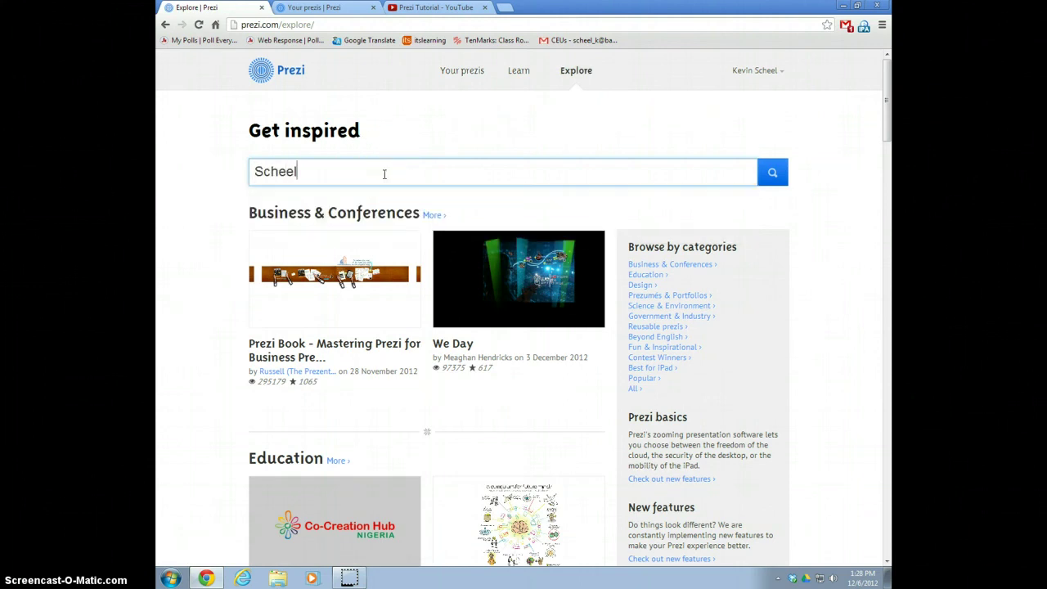
{"action": "key", "text": "Return"}
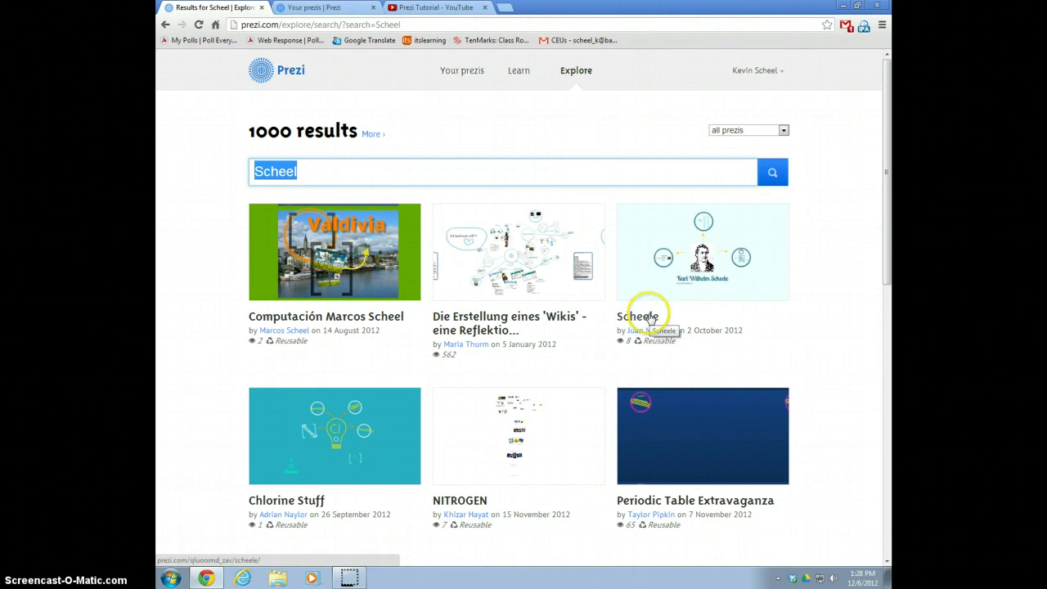
{"action": "scroll", "coordinate": [694, 280], "scroll_direction": "down", "scroll_amount": 5}
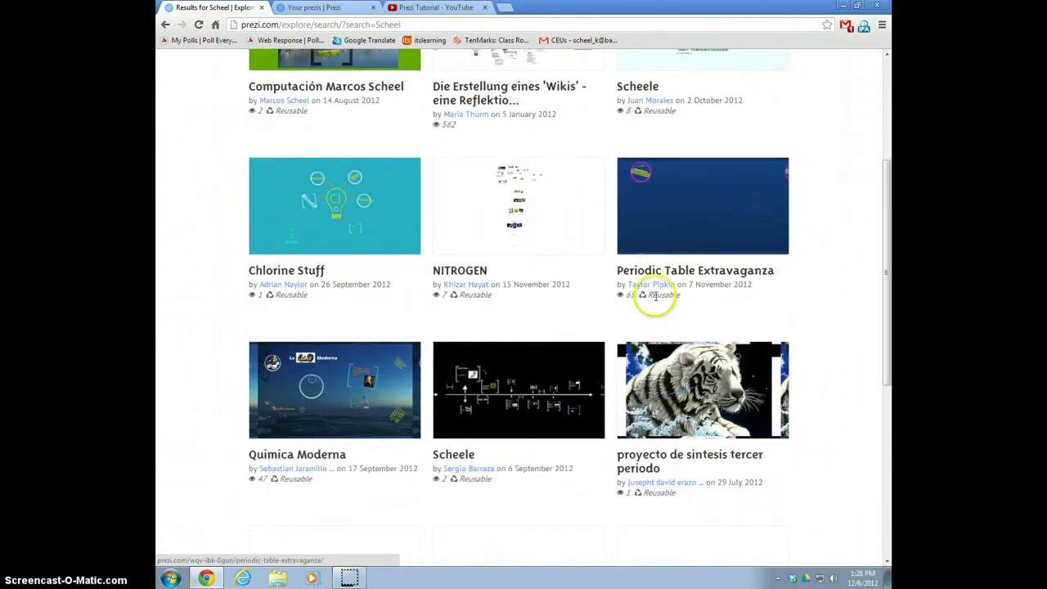
{"action": "scroll", "coordinate": [584, 368], "scroll_direction": "down", "scroll_amount": 3}
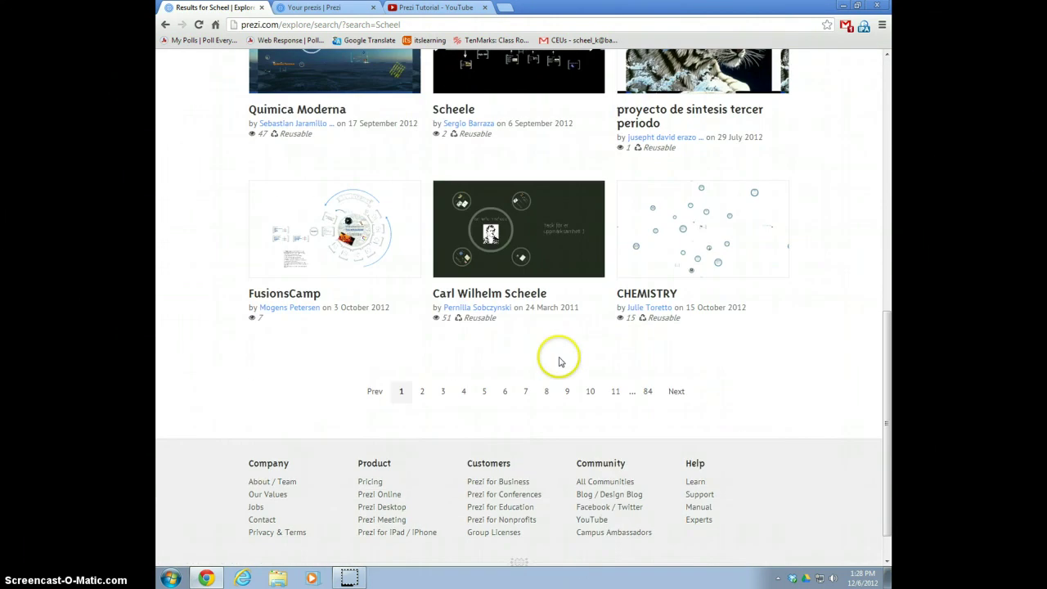
{"action": "scroll", "coordinate": [553, 355], "scroll_direction": "up", "scroll_amount": 8}
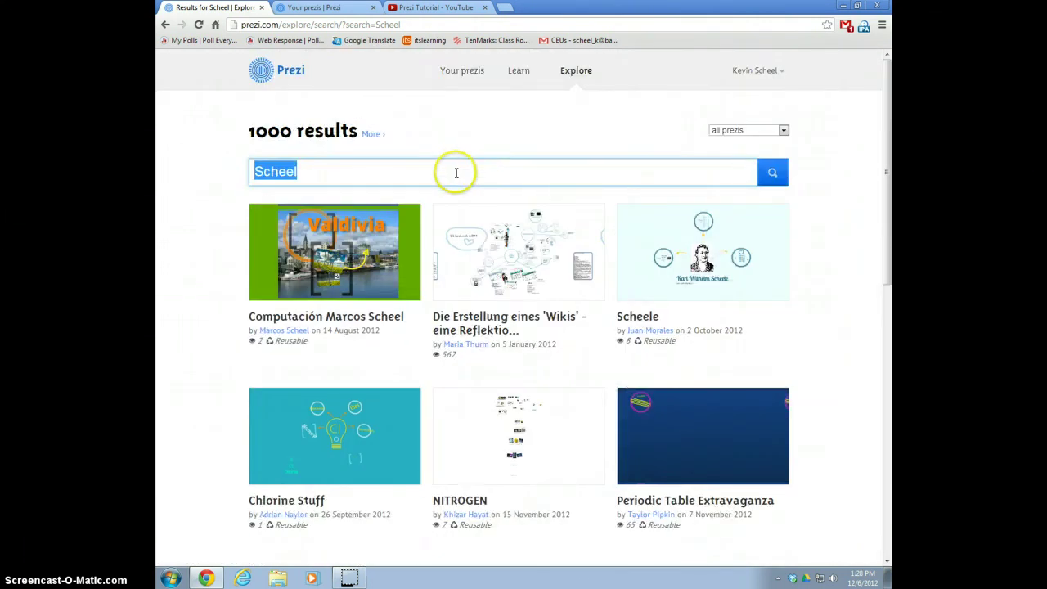
Step: Search the public prezis for the author's full name and look through the results, including page 2
{"action": "type", "text": "Kevin"}
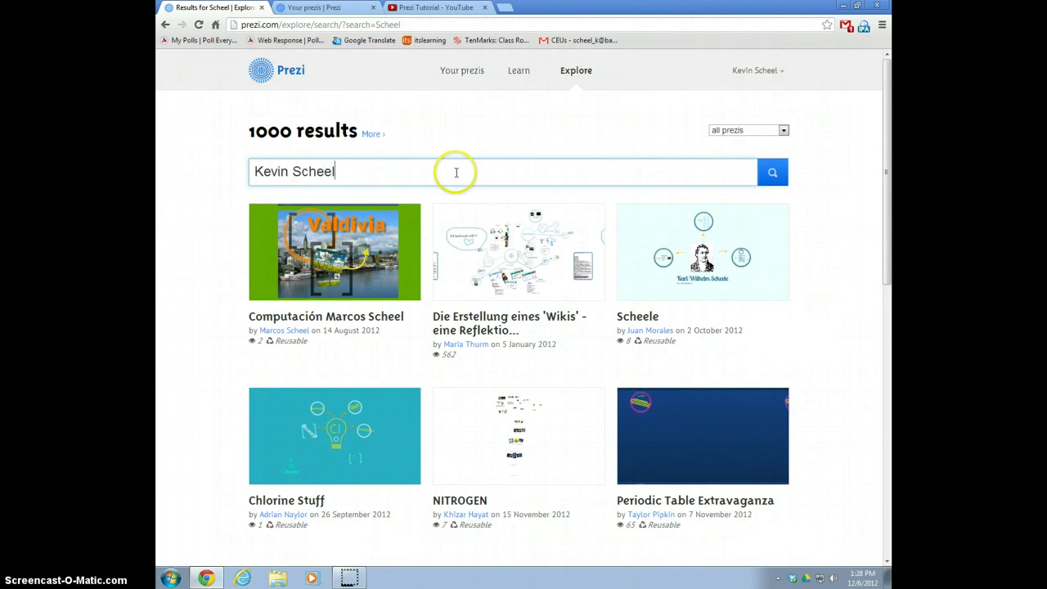
{"action": "key", "text": "Return"}
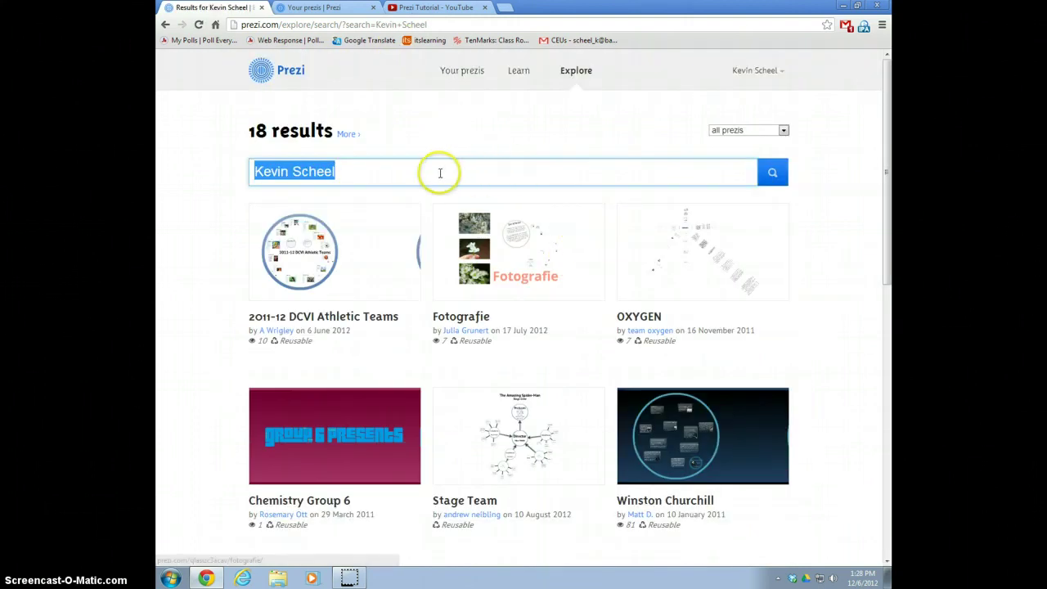
{"action": "scroll", "coordinate": [584, 292], "scroll_direction": "down", "scroll_amount": 4}
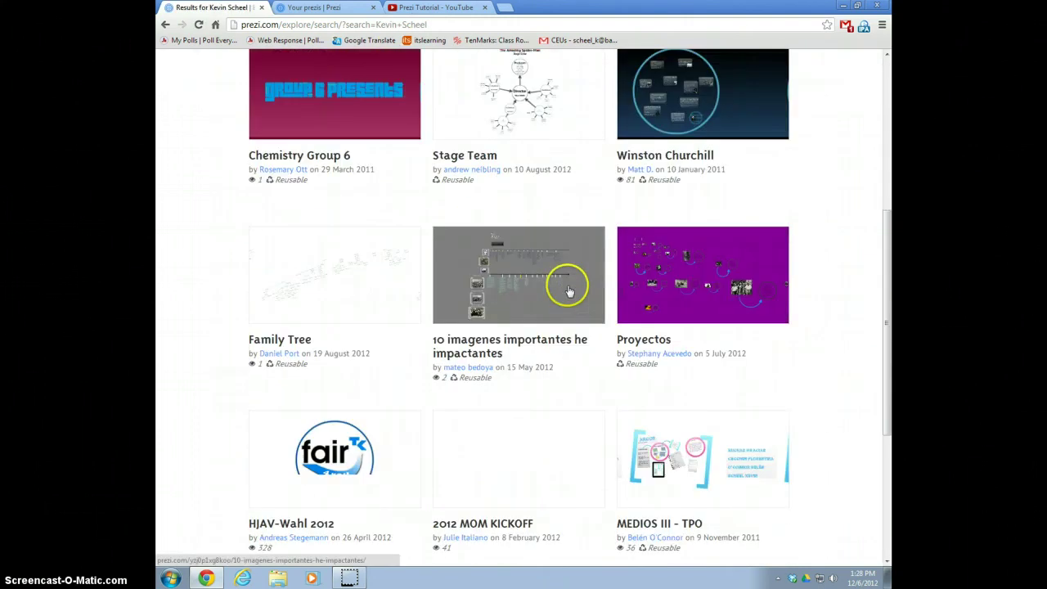
{"action": "scroll", "coordinate": [570, 292], "scroll_direction": "down", "scroll_amount": 3}
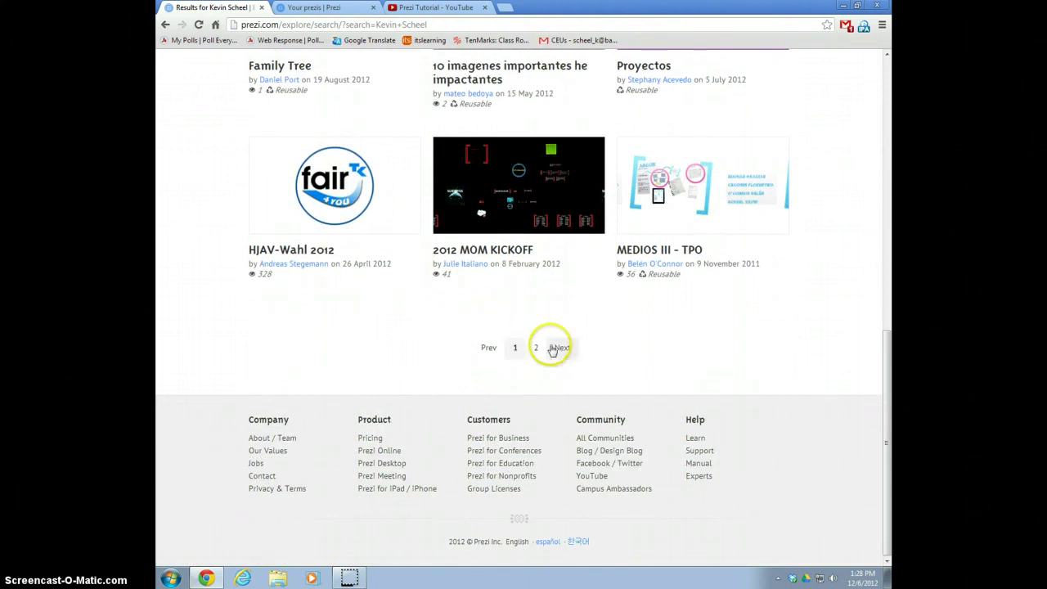
{"action": "left_click", "coordinate": [536, 348]}
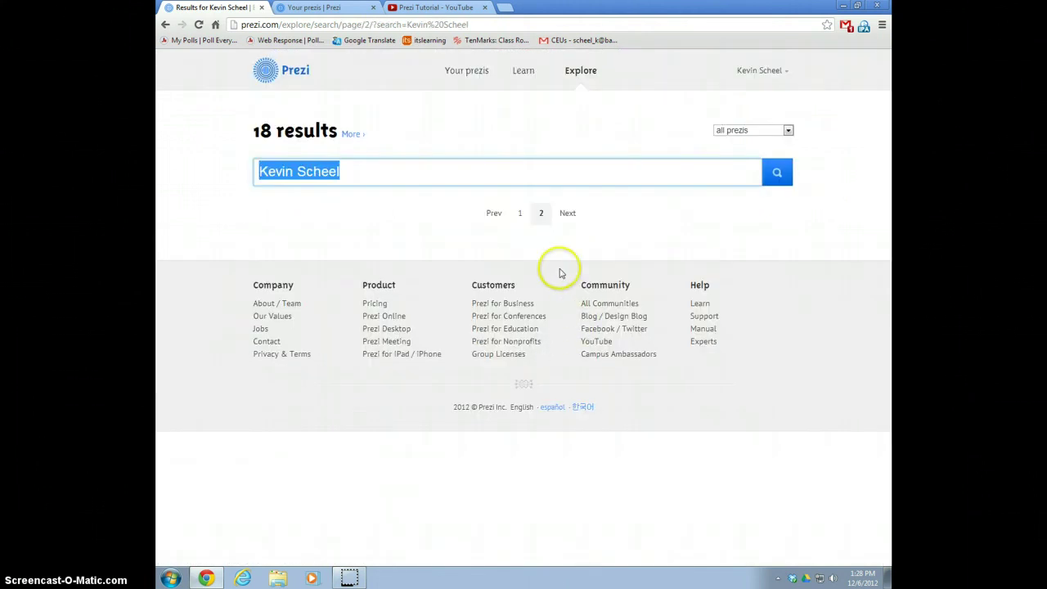
Step: Search the public prezis for "Costa Rica Parent Meeting" and look through the first page of results
{"action": "type", "text": "Costa Rica Parent Meeting"}
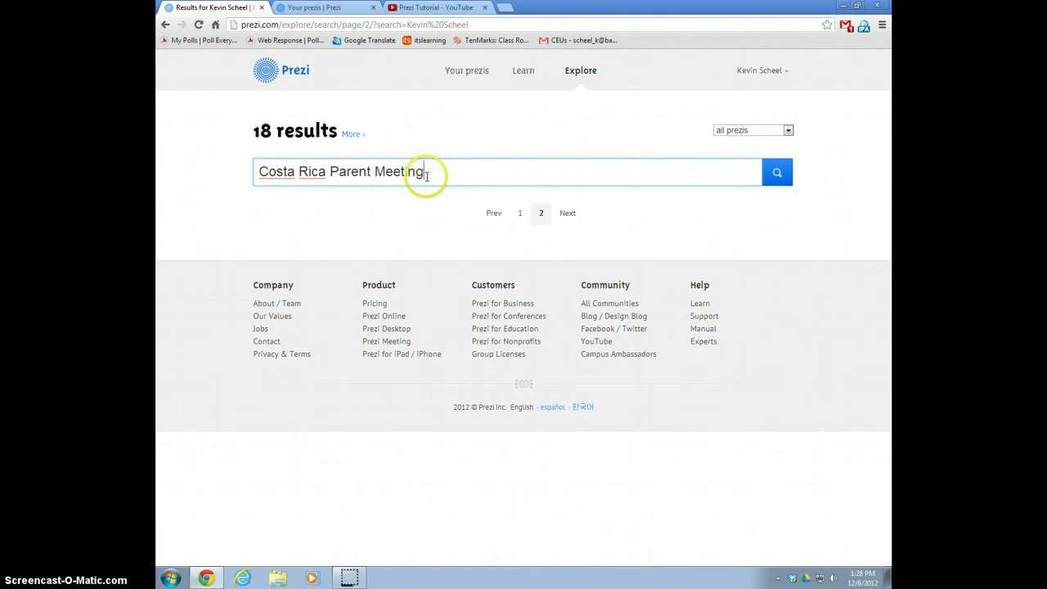
{"action": "key", "text": "Return"}
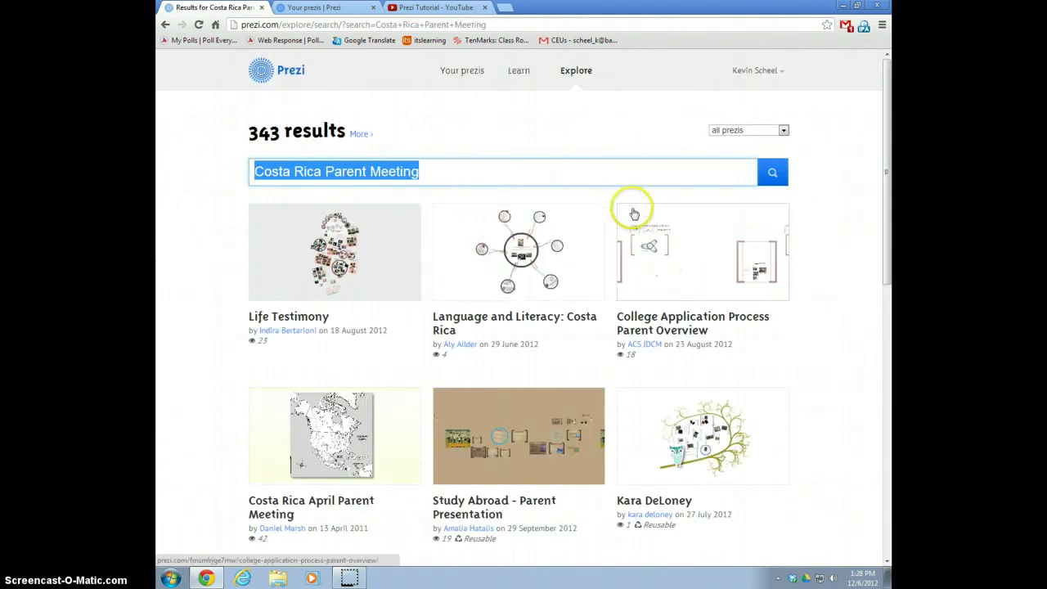
{"action": "scroll", "coordinate": [633, 214], "scroll_direction": "down", "scroll_amount": 4}
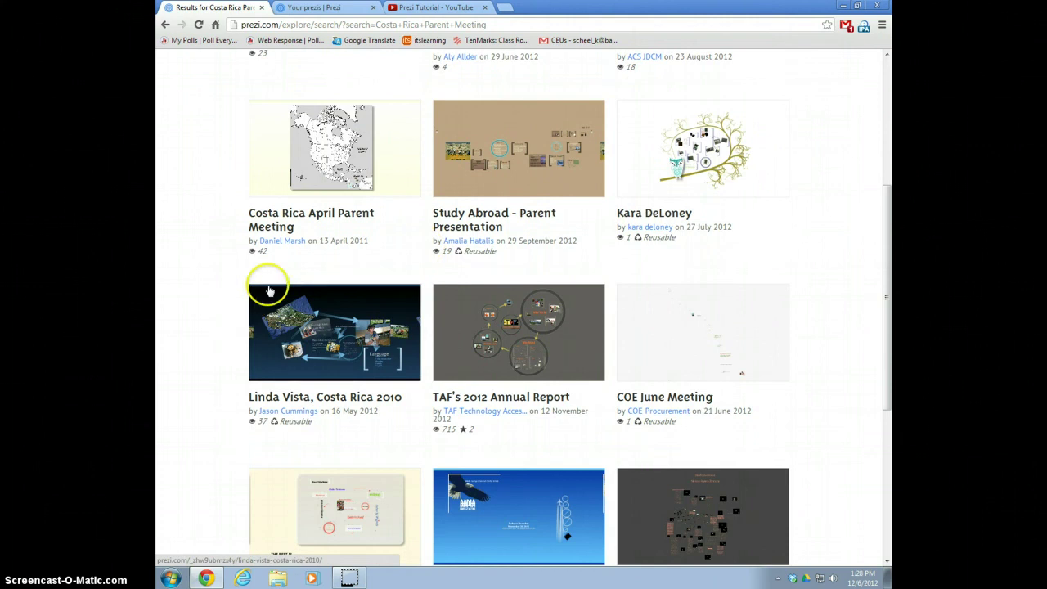
{"action": "scroll", "coordinate": [350, 205], "scroll_direction": "down", "scroll_amount": 3}
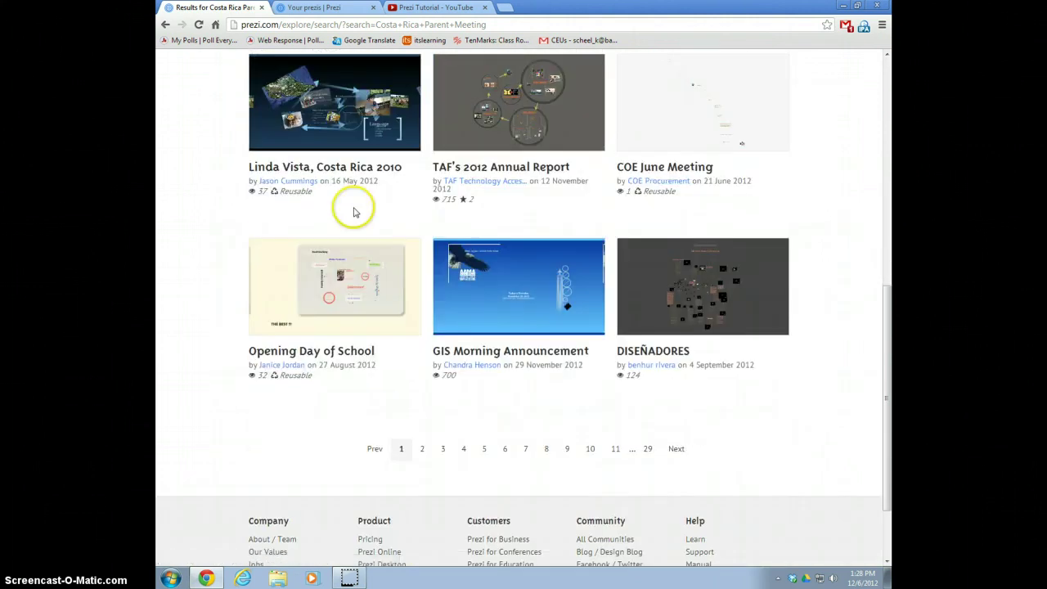
{"action": "scroll", "coordinate": [354, 211], "scroll_direction": "up", "scroll_amount": 7}
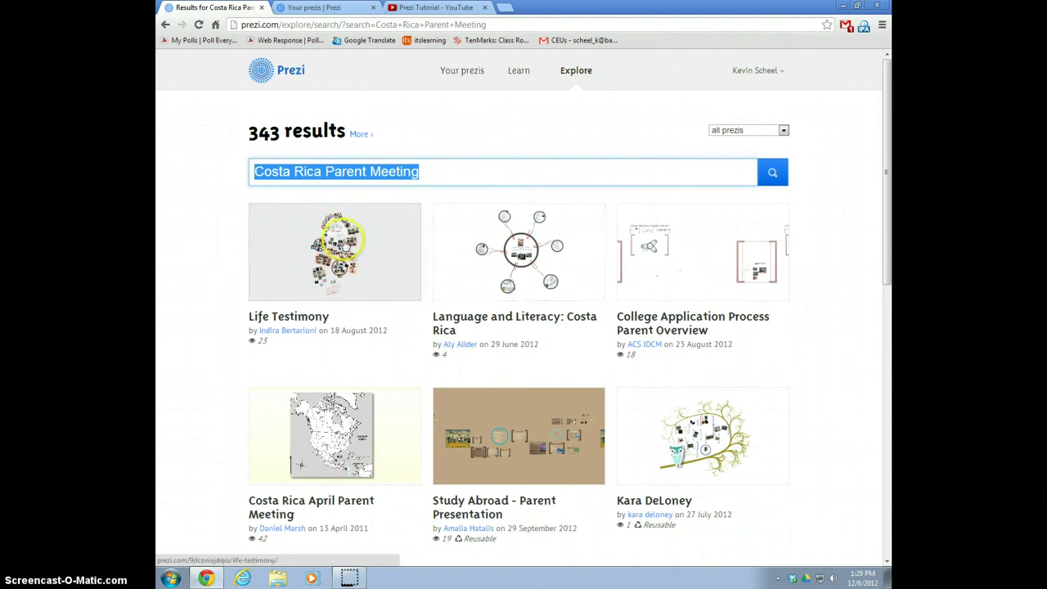
Step: Open the prezi "Language and Literacy: Costa Rica" and advance through its path to the "Sorting out" frame
{"action": "left_click", "coordinate": [509, 272]}
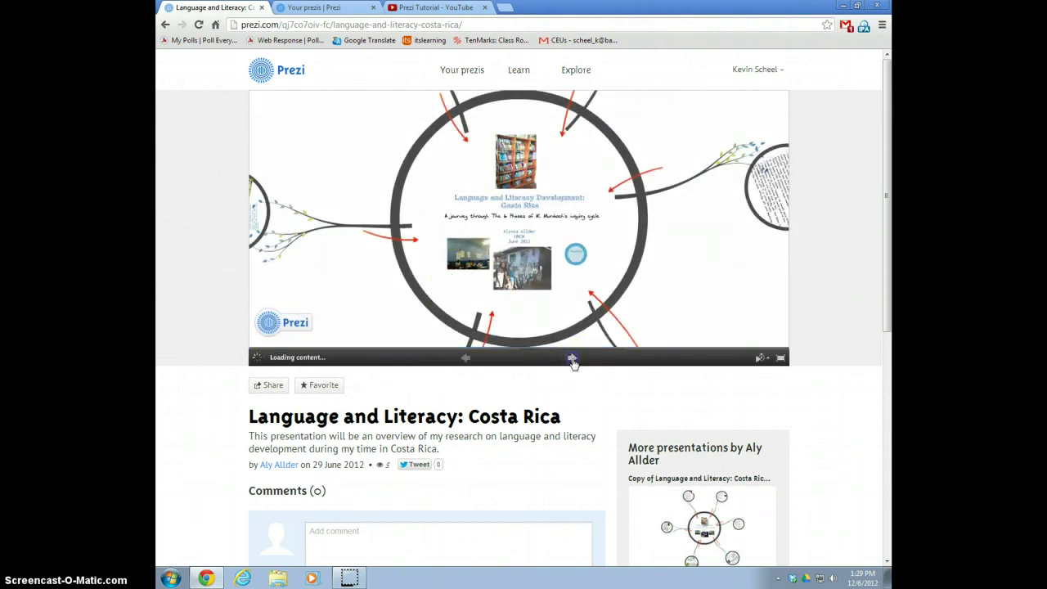
{"action": "left_click", "coordinate": [572, 358]}
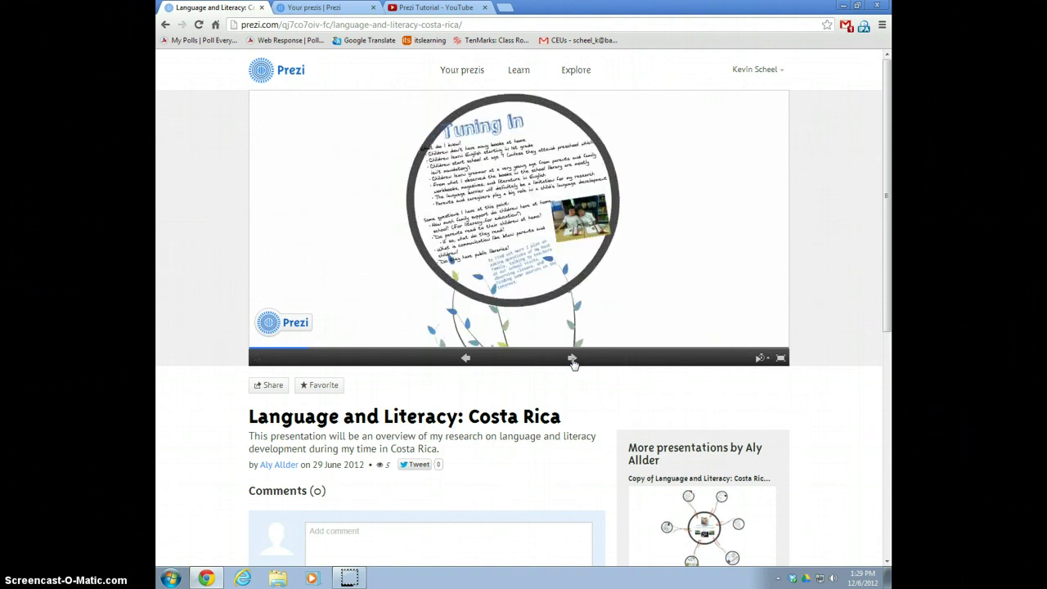
{"action": "left_click", "coordinate": [572, 358]}
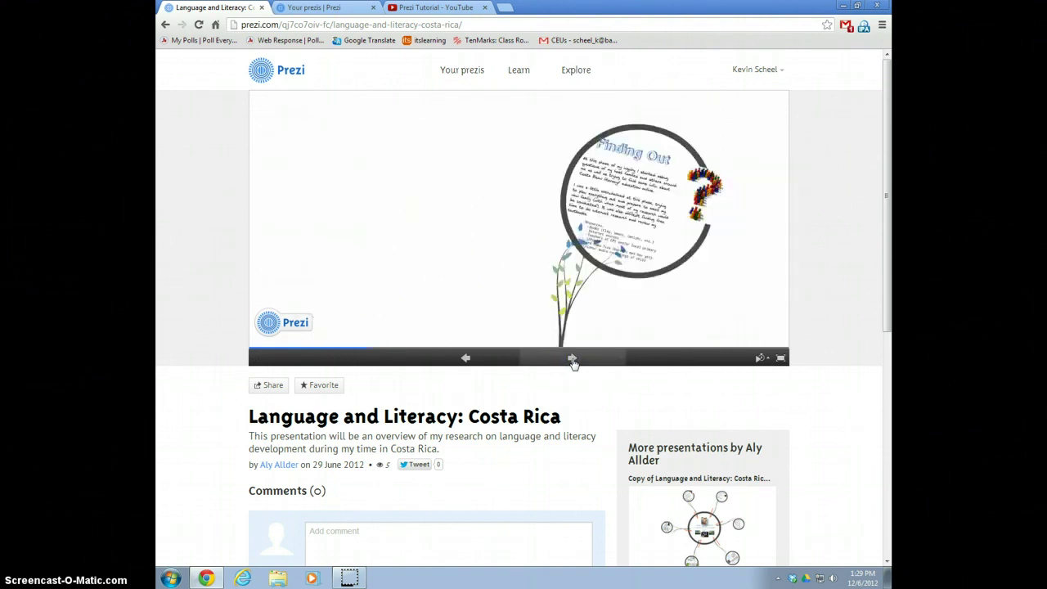
{"action": "left_click", "coordinate": [572, 358]}
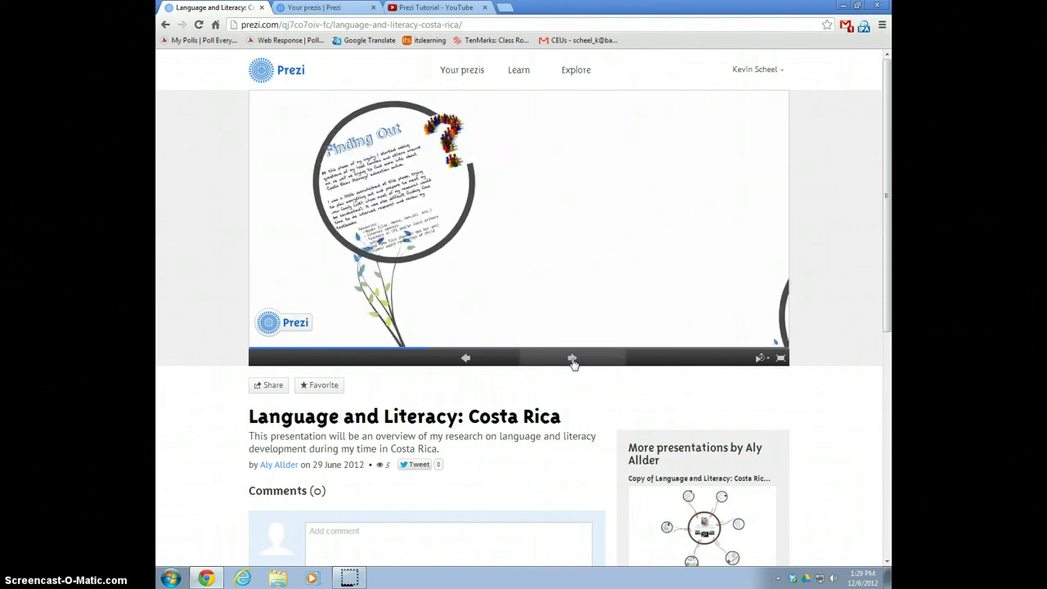
{"action": "left_click", "coordinate": [573, 358]}
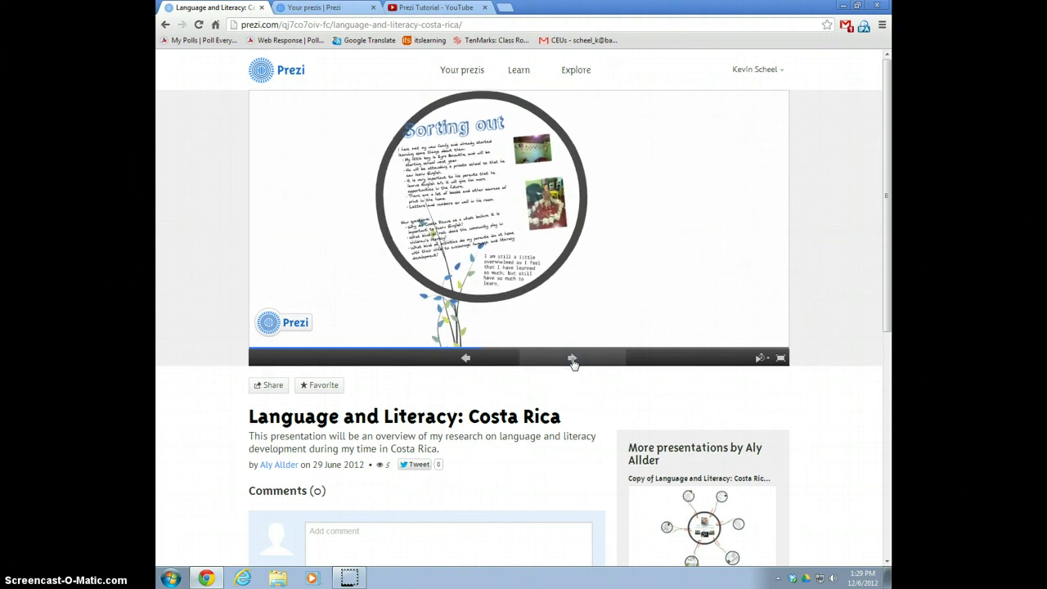